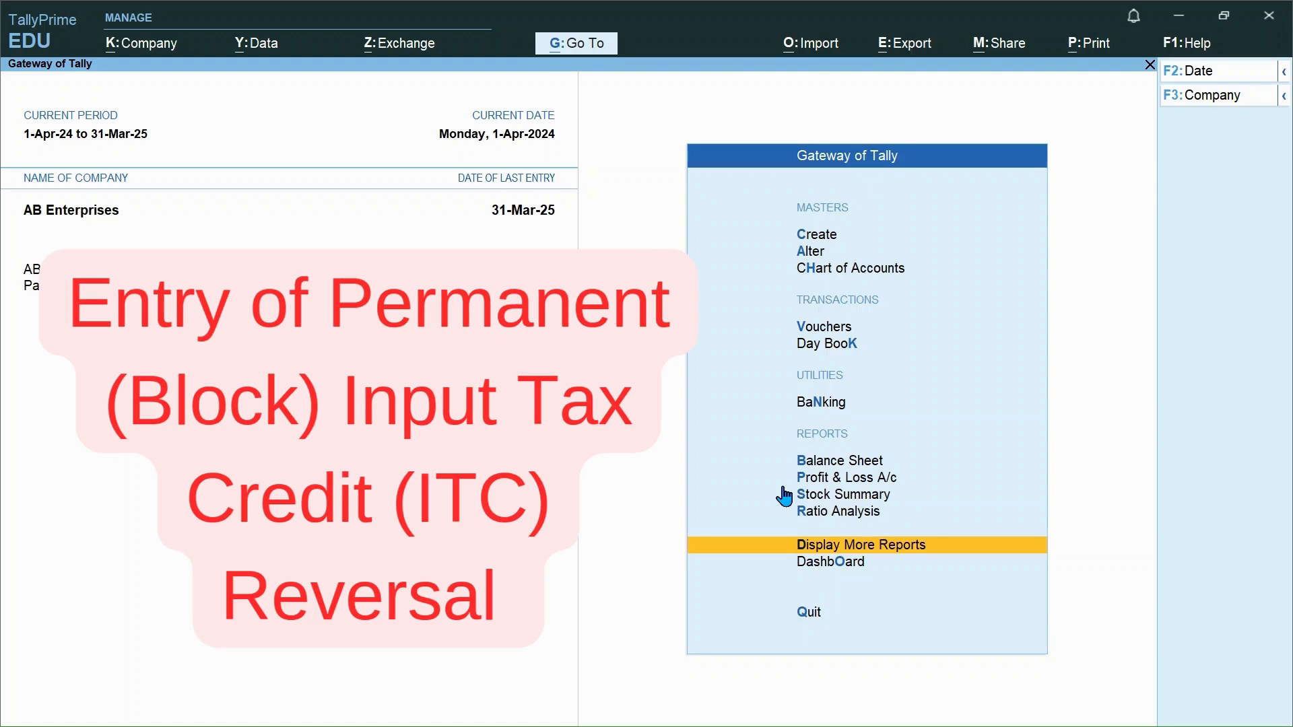
# Open the GSTR-3B report and set its period from 1-Apr-24 to 31-Mar-25
pyautogui.press('Return')
pyautogui.press('Down')
pyautogui.press('Down')
pyautogui.press('Down')
pyautogui.press('Down')
pyautogui.press('Down')
pyautogui.press('Down')
pyautogui.press('Down')
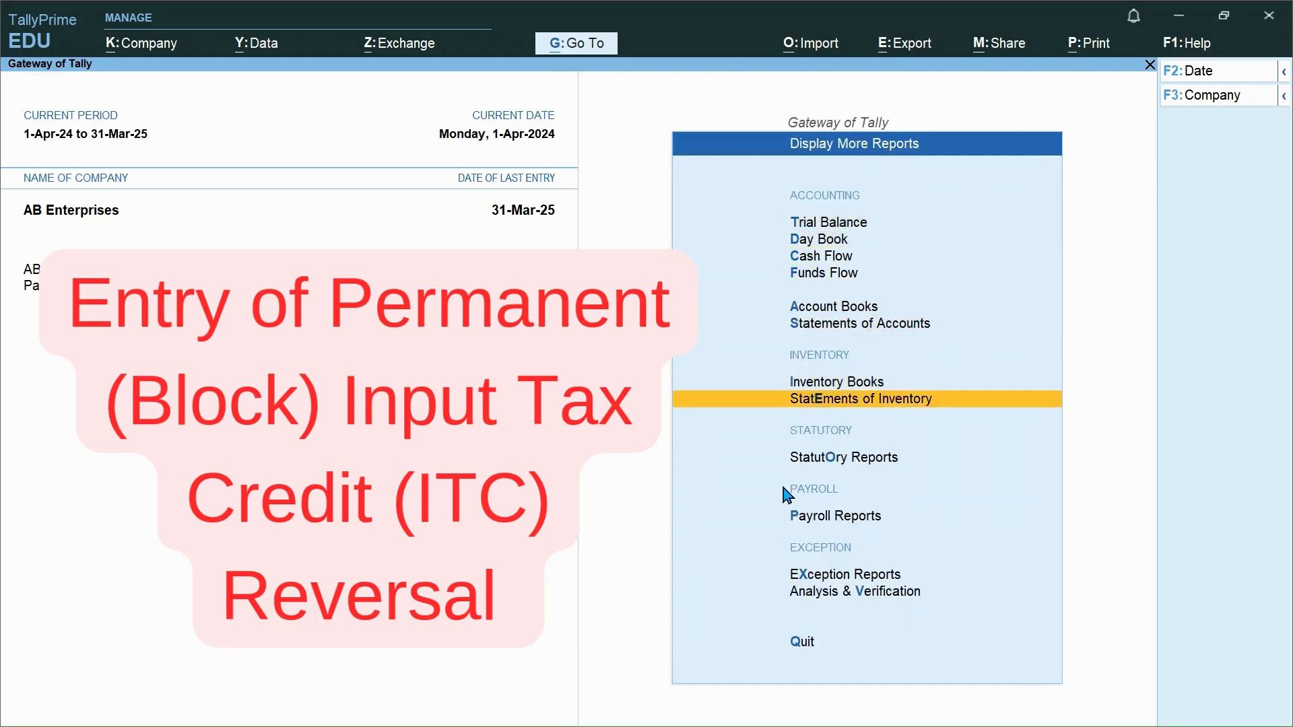
pyautogui.press('Down')
pyautogui.press('Return')
pyautogui.press('Return')
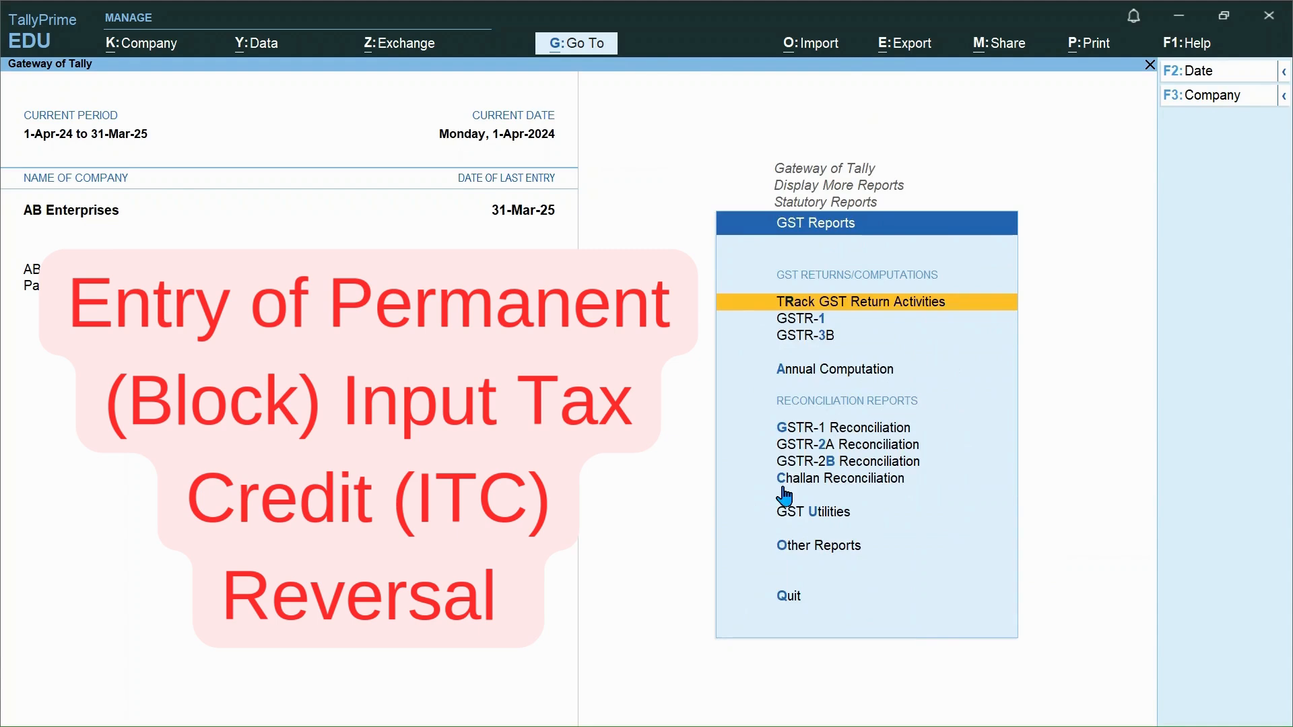
pyautogui.press('Down')
pyautogui.press('Down')
pyautogui.press('Return')
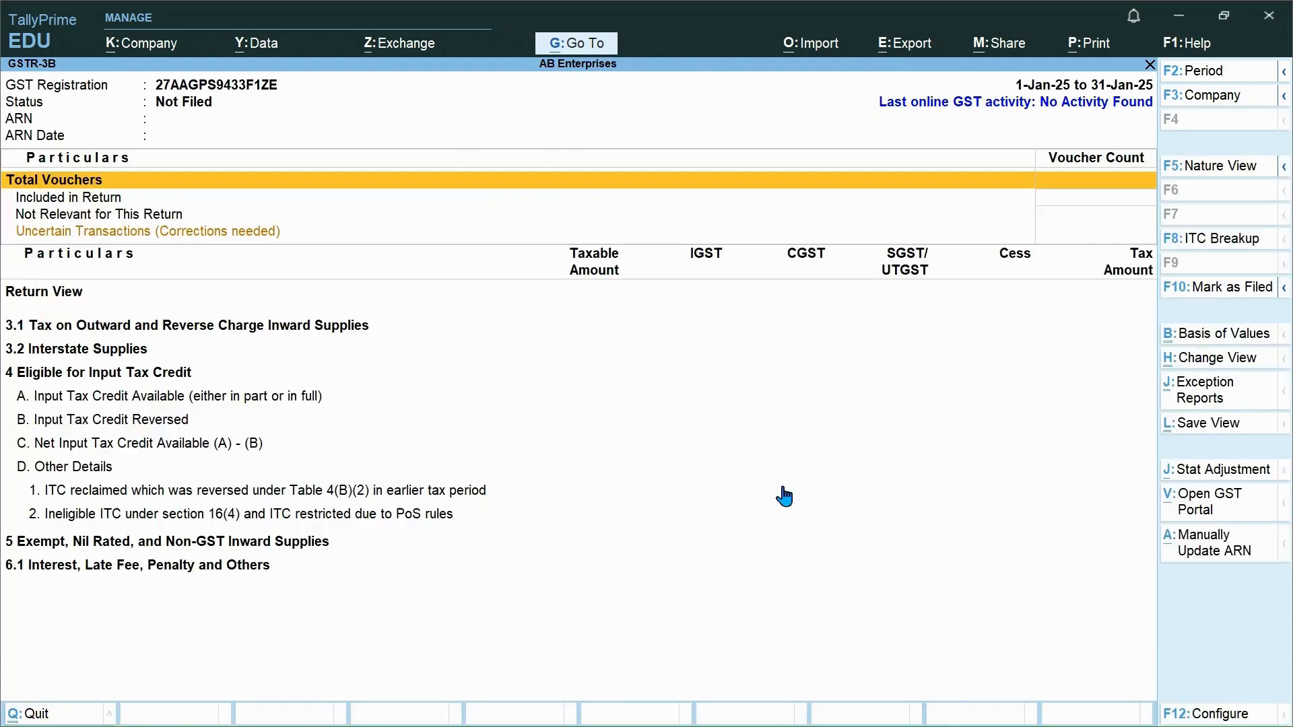
pyautogui.click(1216, 75)
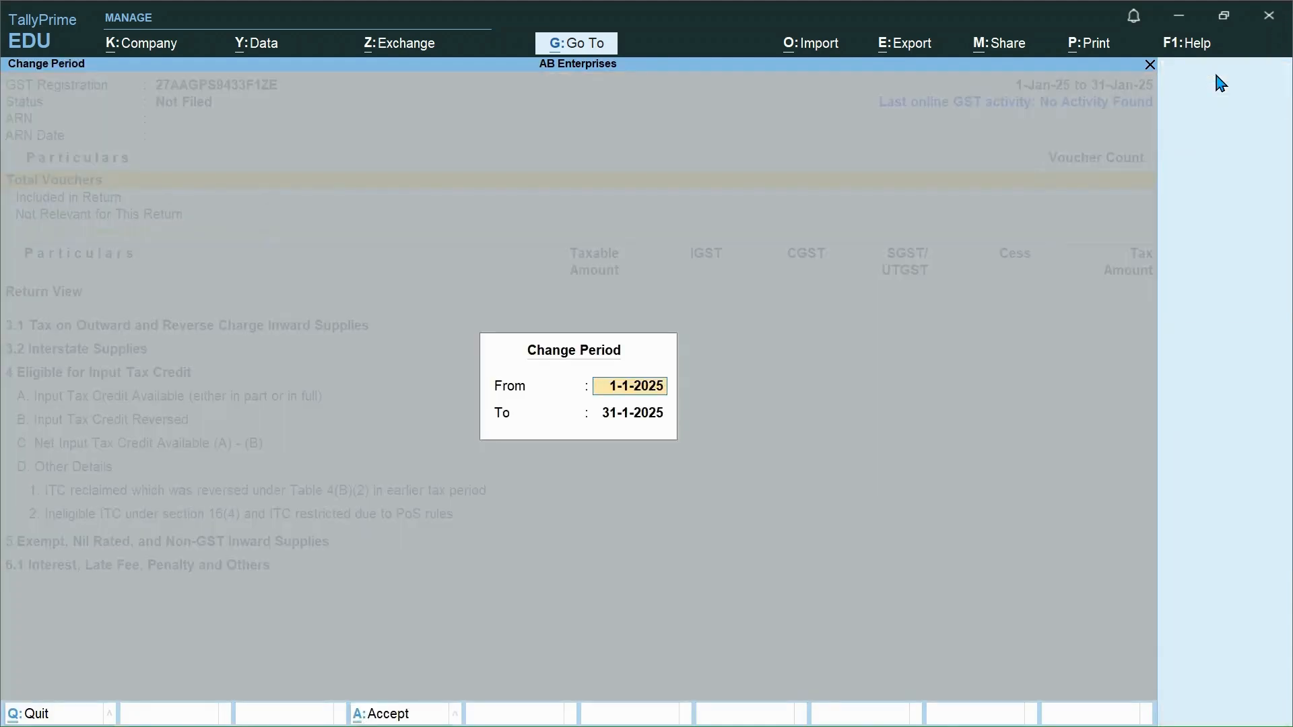
pyautogui.write('01-')
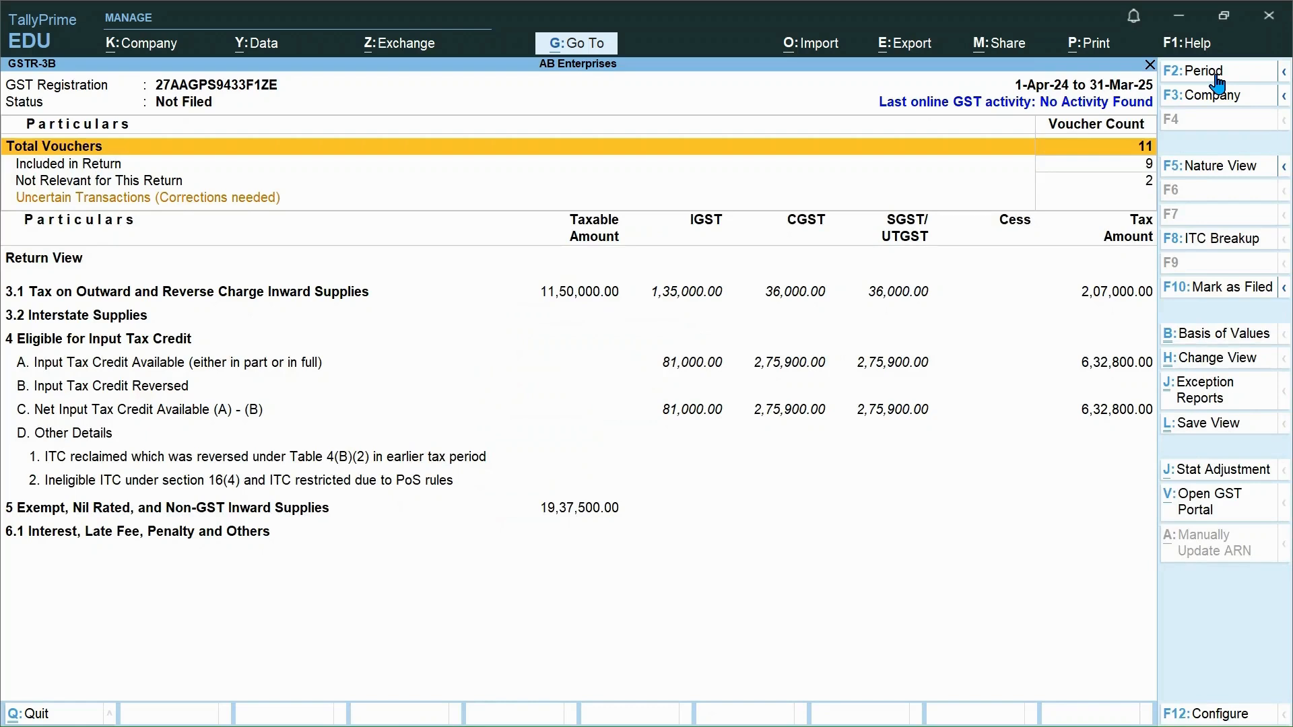
# Check the Input Tax Credit Available and Reversed rows of GSTR-3B and open the summary of Input Tax Credit Available
pyautogui.press('Down')
pyautogui.press('Down')
pyautogui.press('Down')
pyautogui.press('Down')
pyautogui.press('Down')
pyautogui.press('Down')
pyautogui.press('Up')
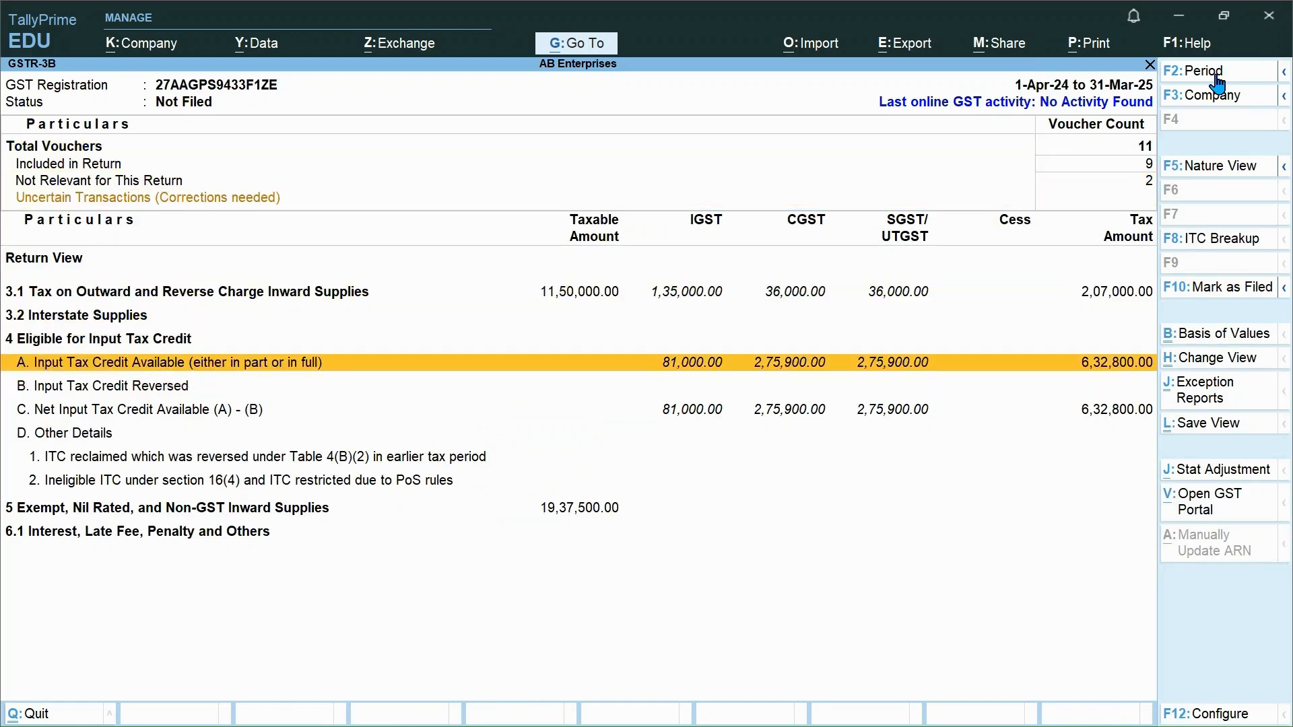
pyautogui.press('Down')
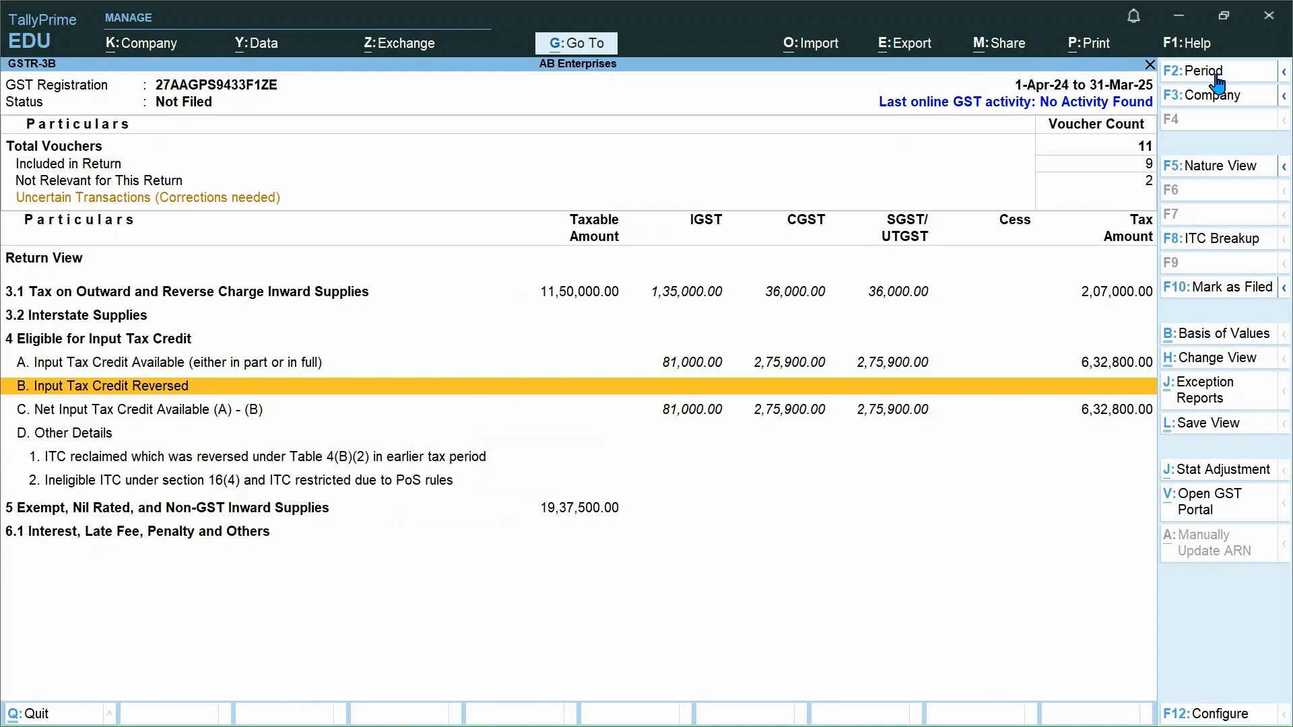
pyautogui.press('Up')
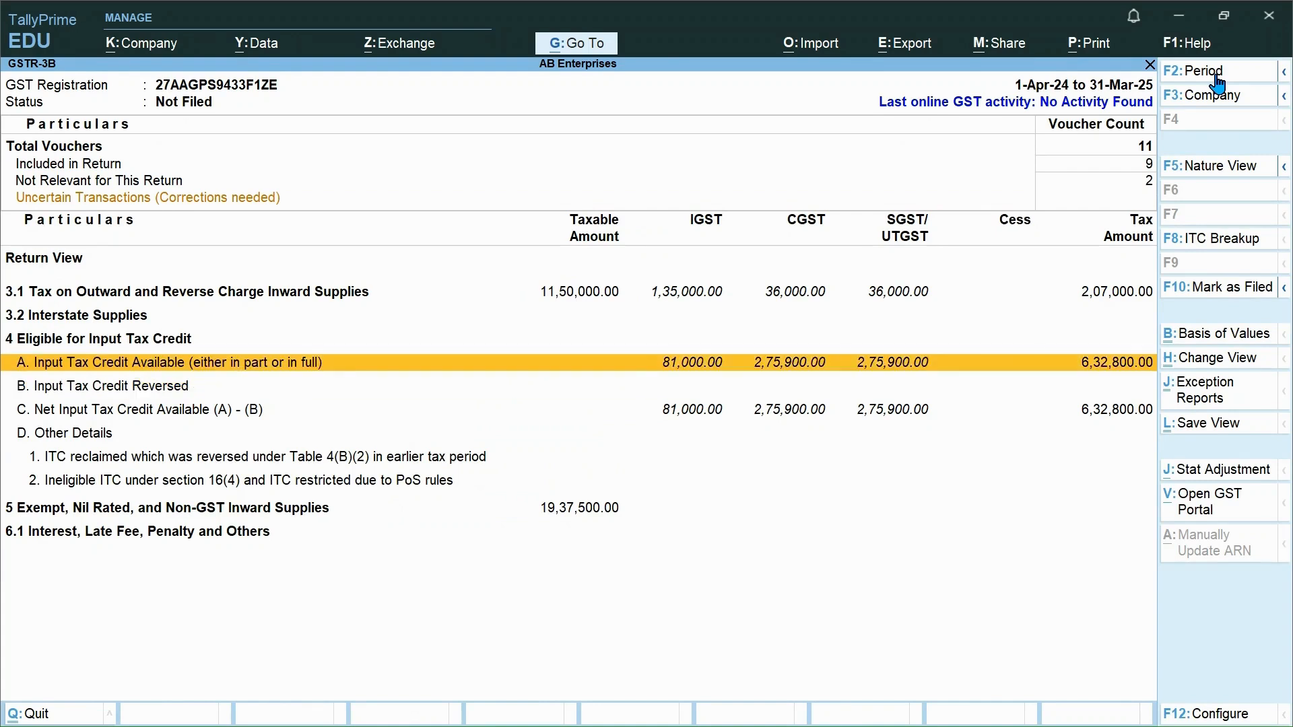
pyautogui.press('Return')
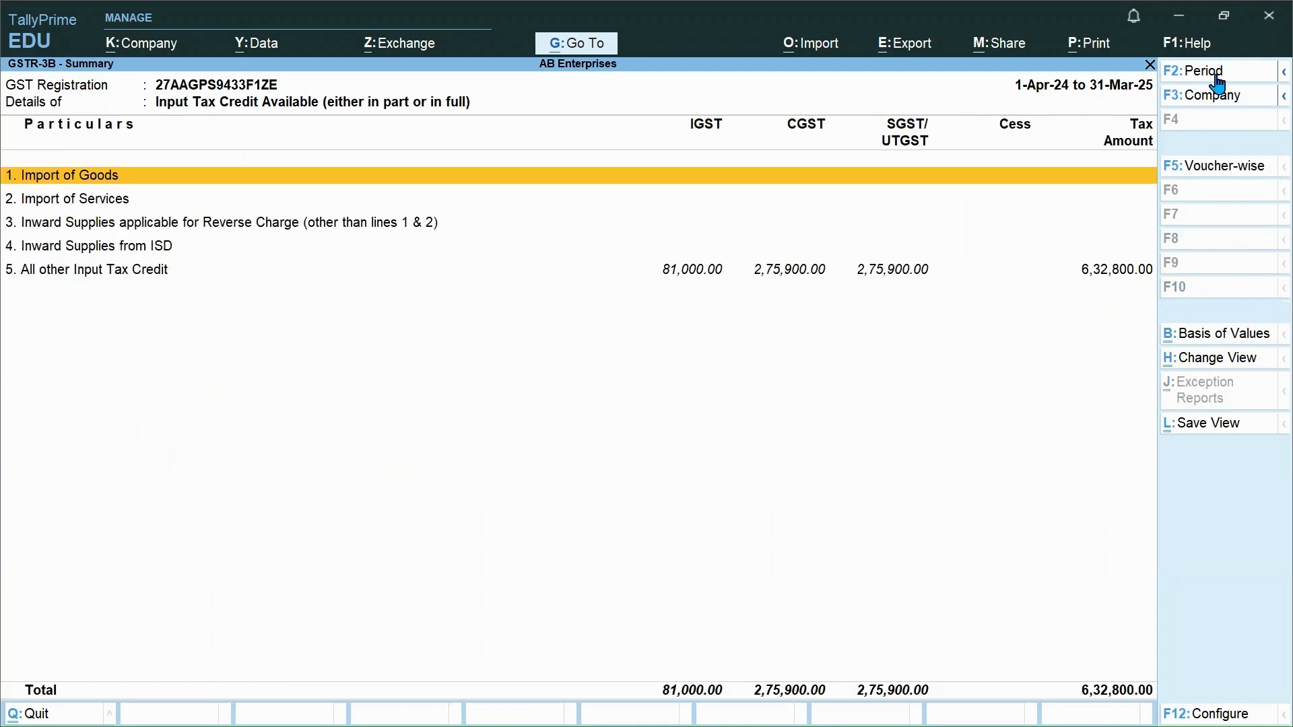
# Open the voucher register behind the All other Input Tax Credit line
pyautogui.press('Down')
pyautogui.press('Down')
pyautogui.press('Down')
pyautogui.press('Down')
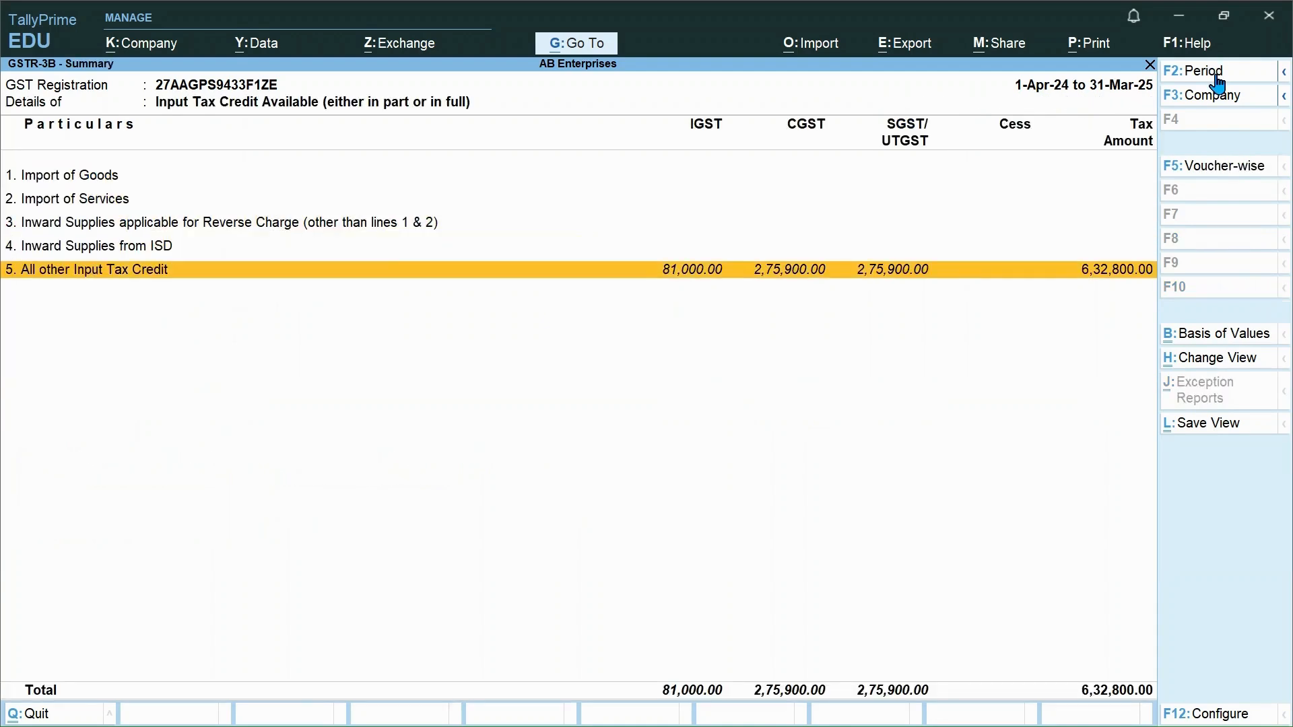
pyautogui.press('Return')
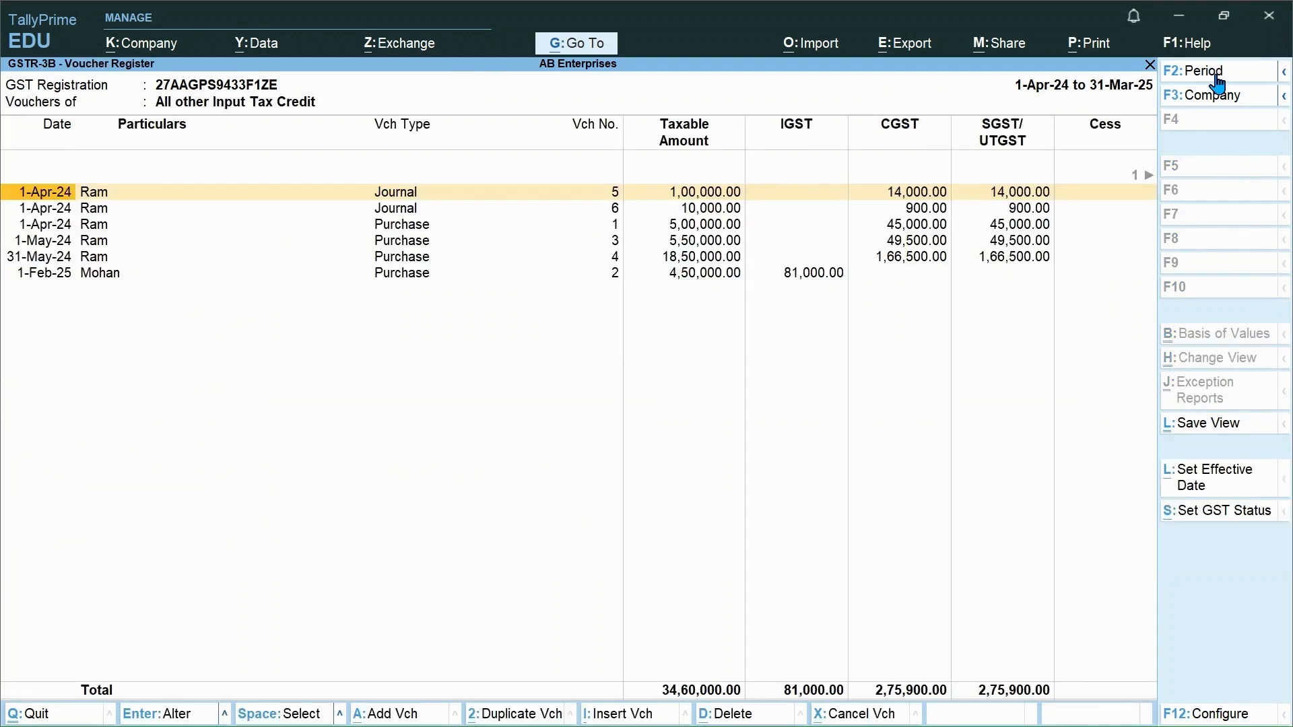
# Open journal voucher No. 6 from the register and bring up its Repairing on Car Services ledger for alteration
pyautogui.press('Down')
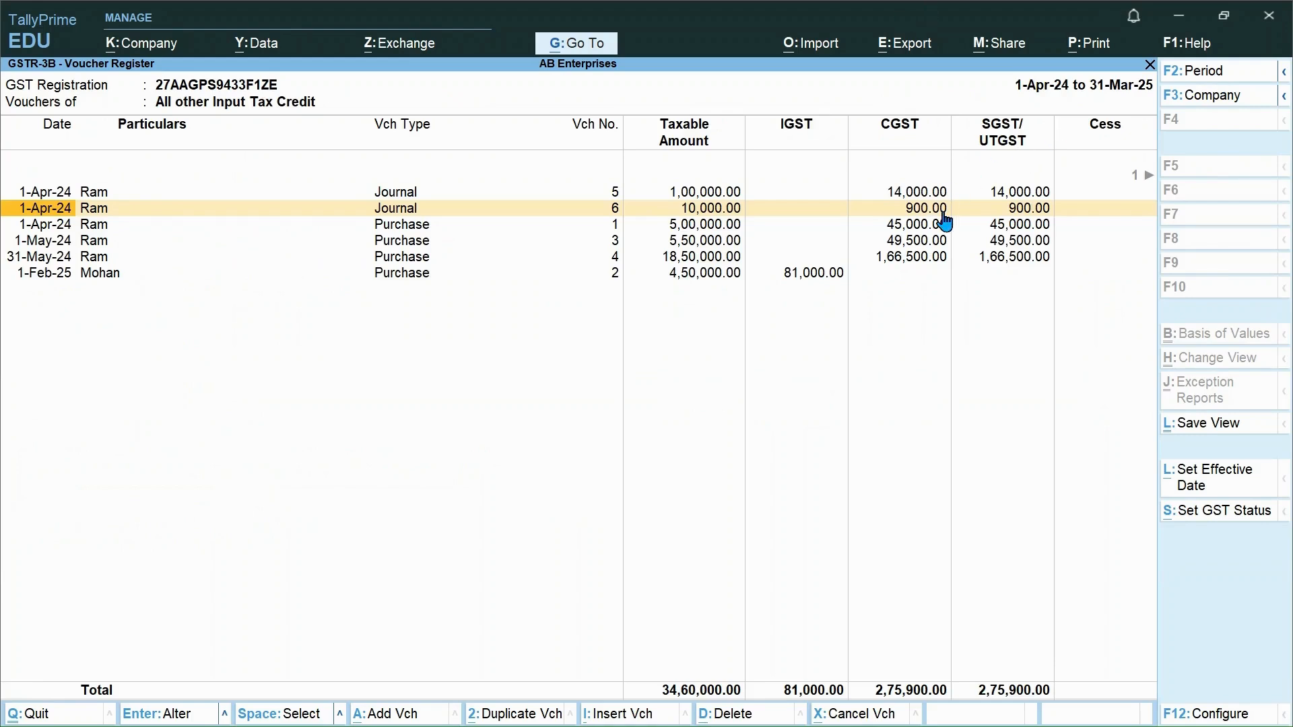
pyautogui.click(1001, 216)
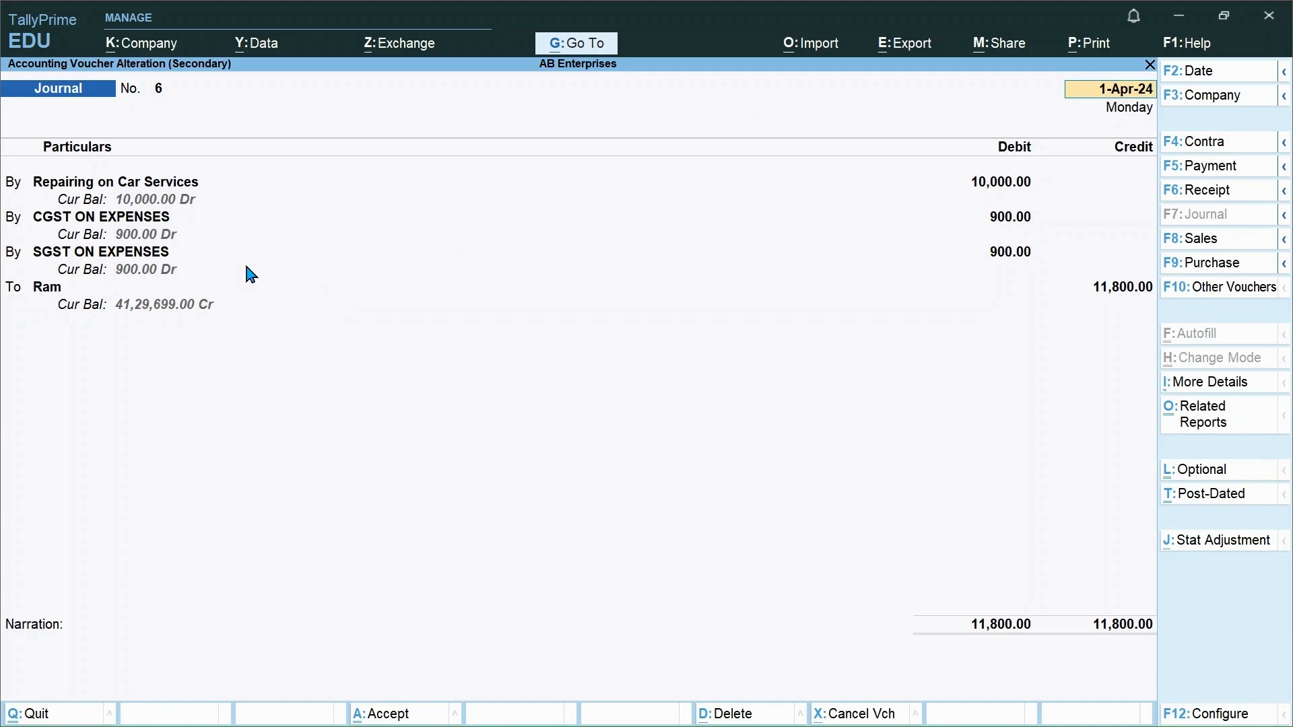
pyautogui.press('Return')
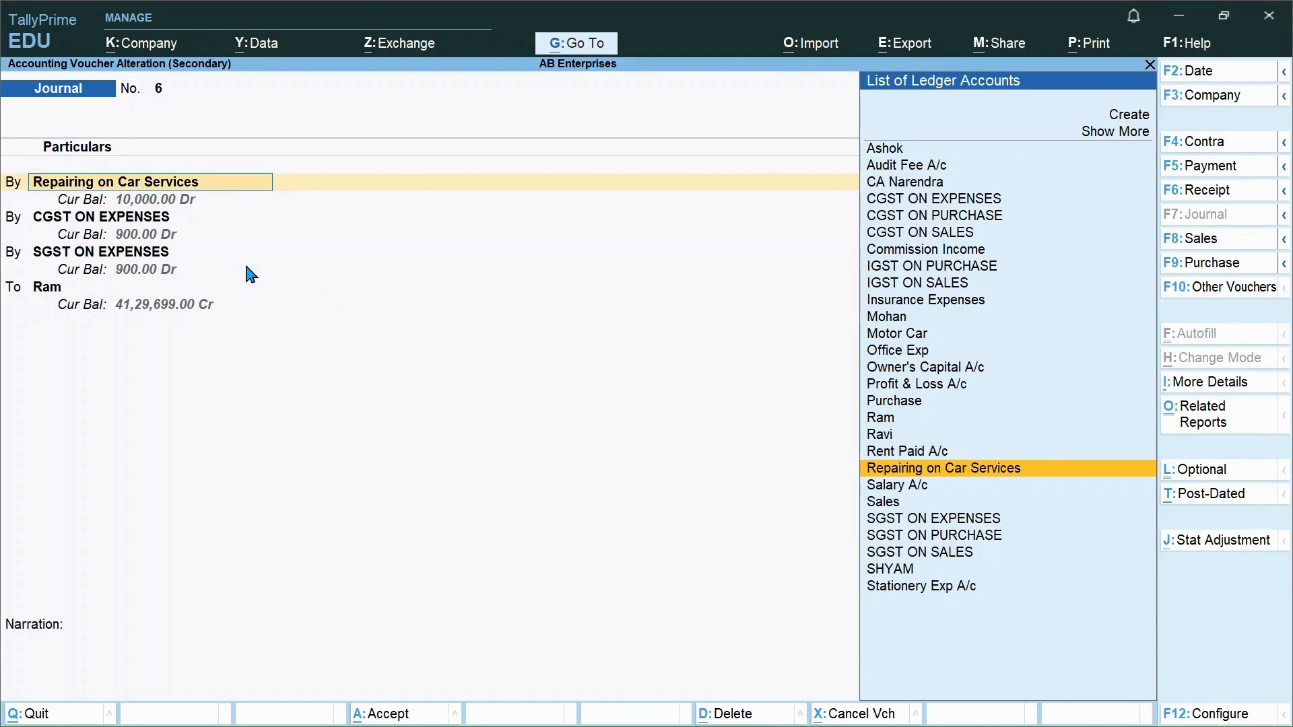
pyautogui.press('ctrl')
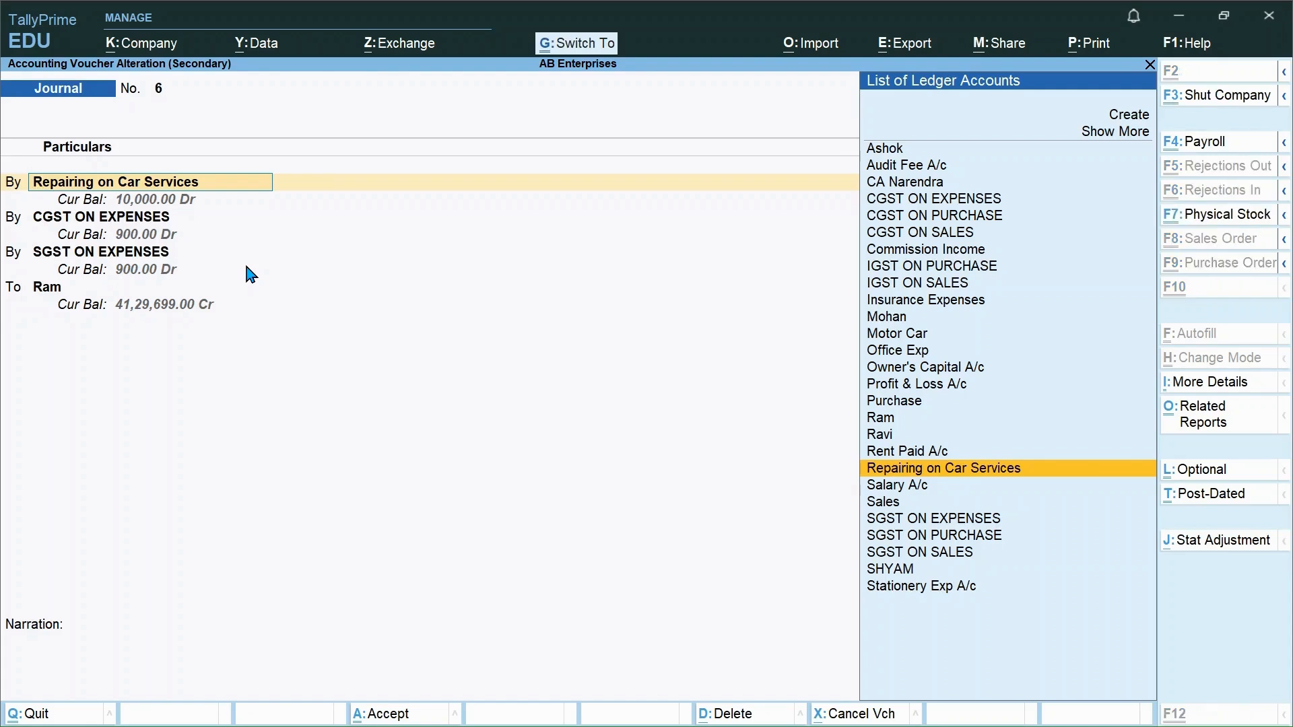
pyautogui.hotkey('ctrl', 'Return')
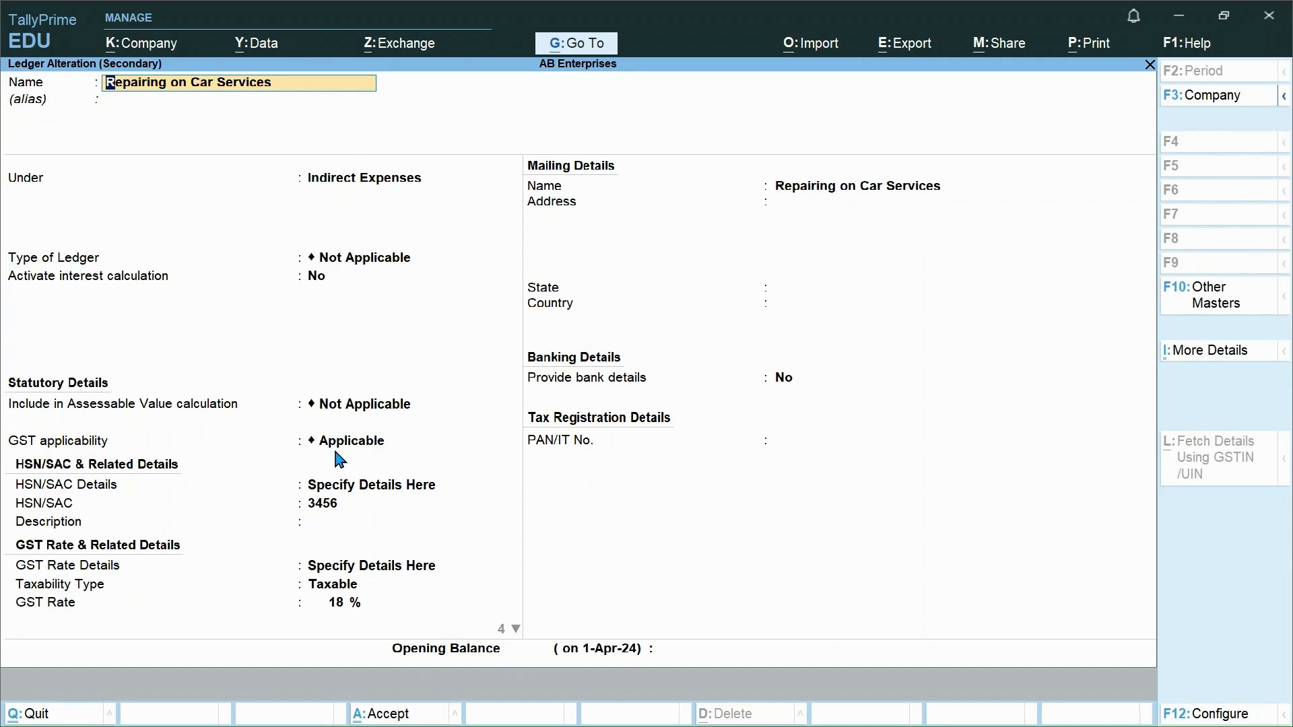
# Review the Repairing on Car Services ledger's GST rate, Input Tax Credit eligibility and type of supply, and accept the ledger unchanged
pyautogui.press('Return')
pyautogui.press('Return')
pyautogui.press('Return')
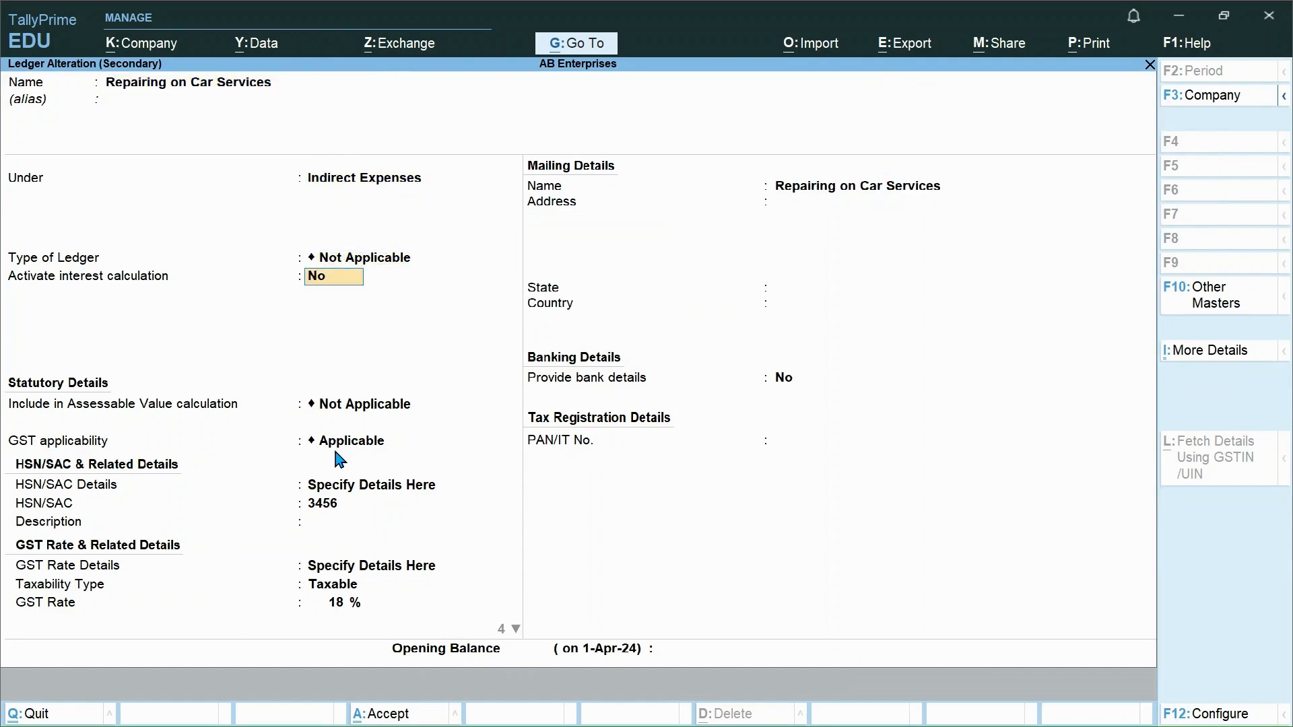
pyautogui.press('Return')
pyautogui.press('Return')
pyautogui.press('Return')
pyautogui.press('Return')
pyautogui.press('Return')
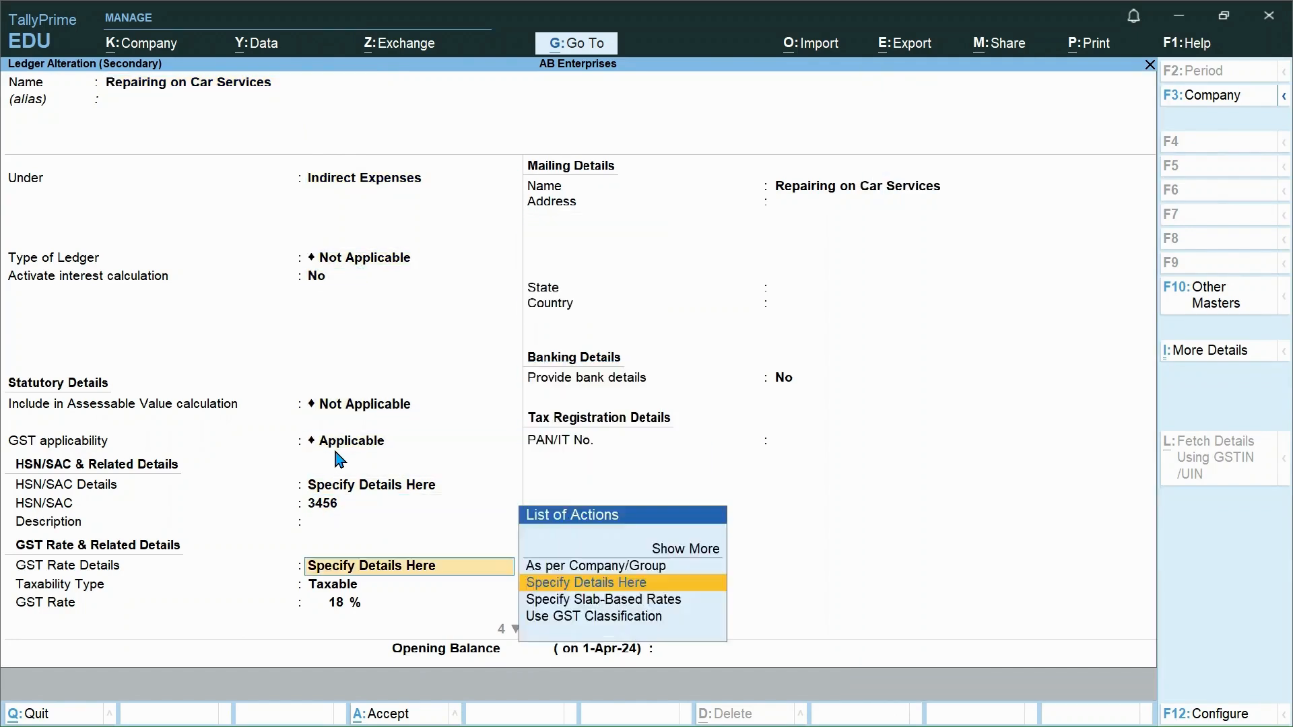
pyautogui.press('Return')
pyautogui.press('Return')
pyautogui.press('Return')
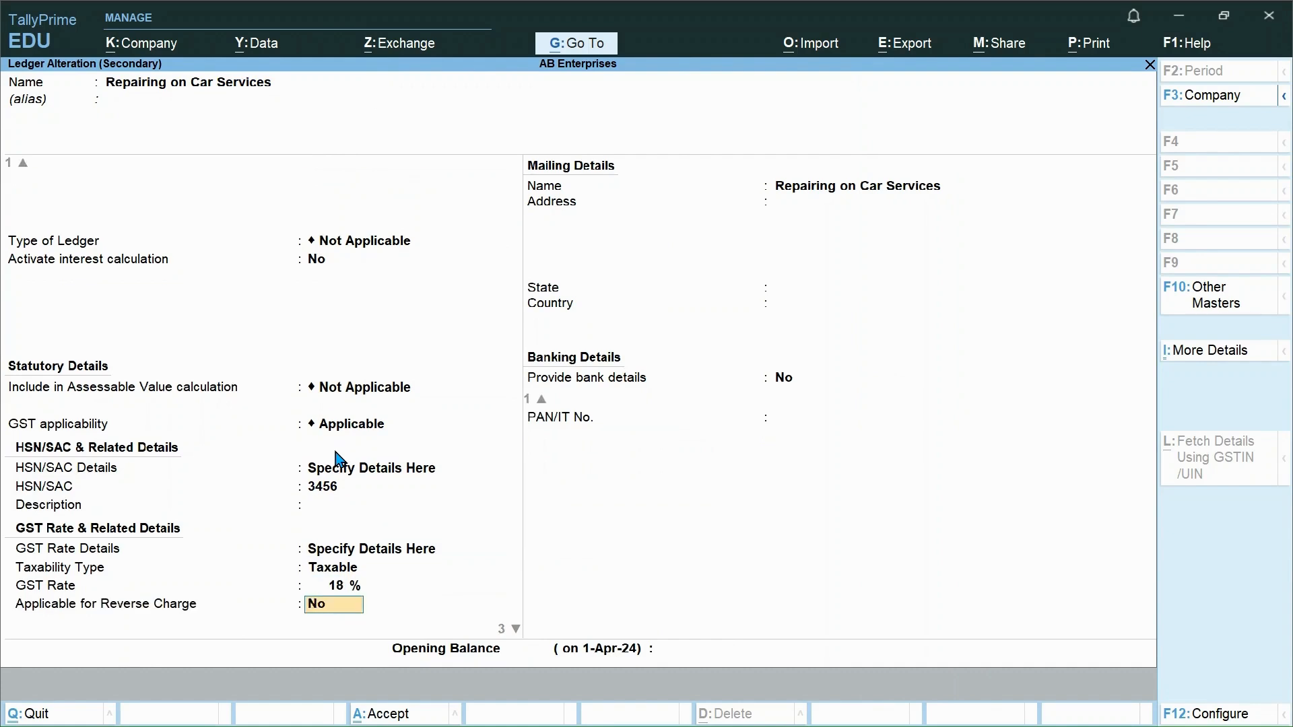
pyautogui.press('Return')
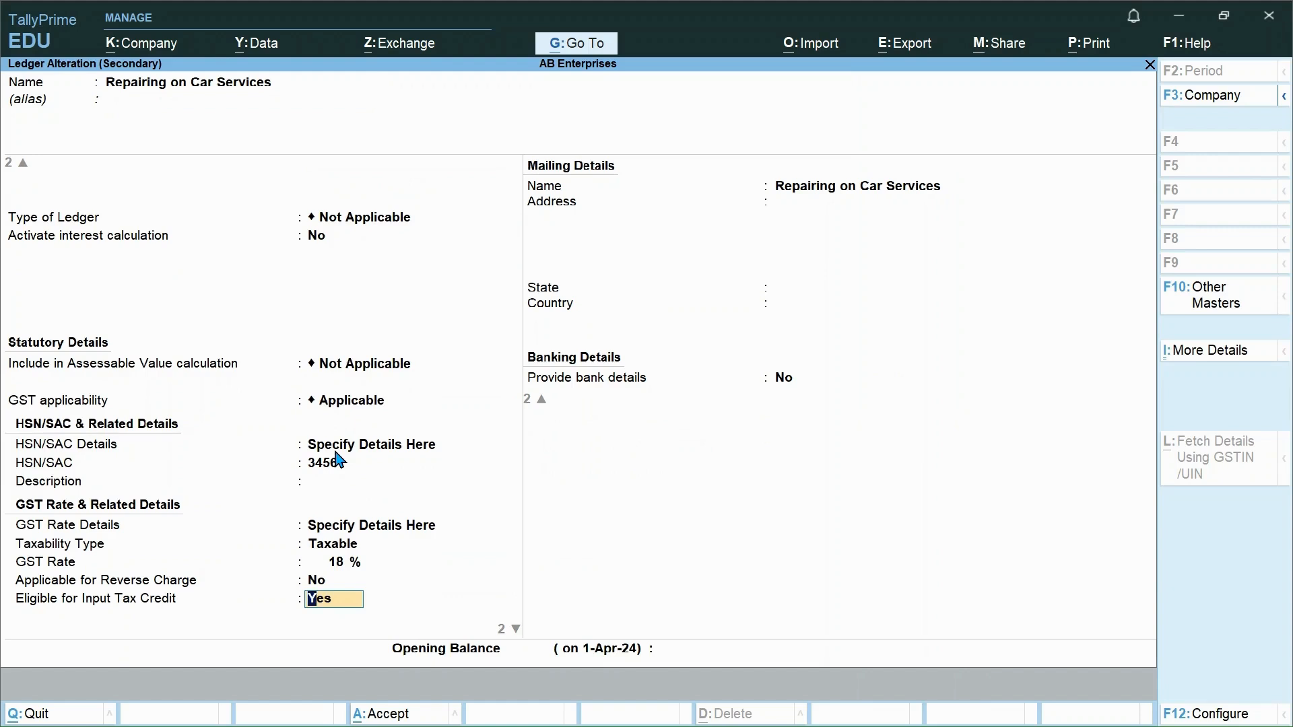
pyautogui.press('Return')
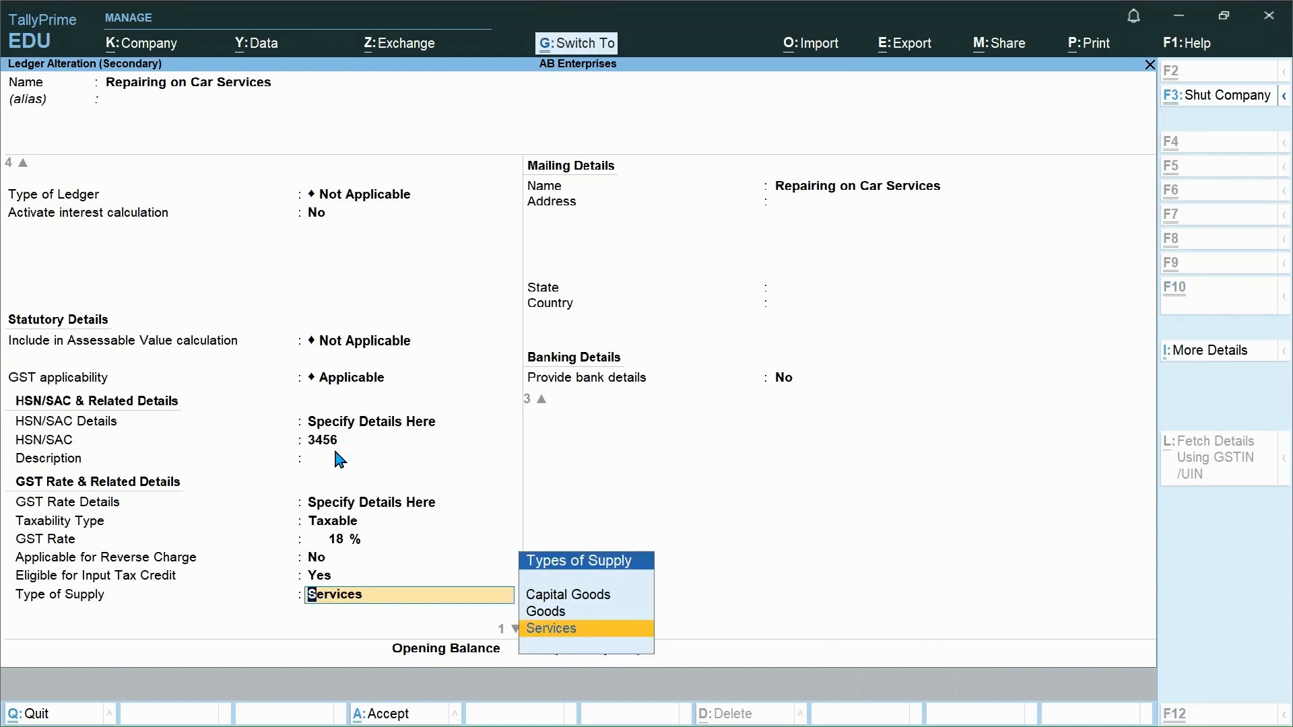
pyautogui.hotkey('ctrl', 'a')
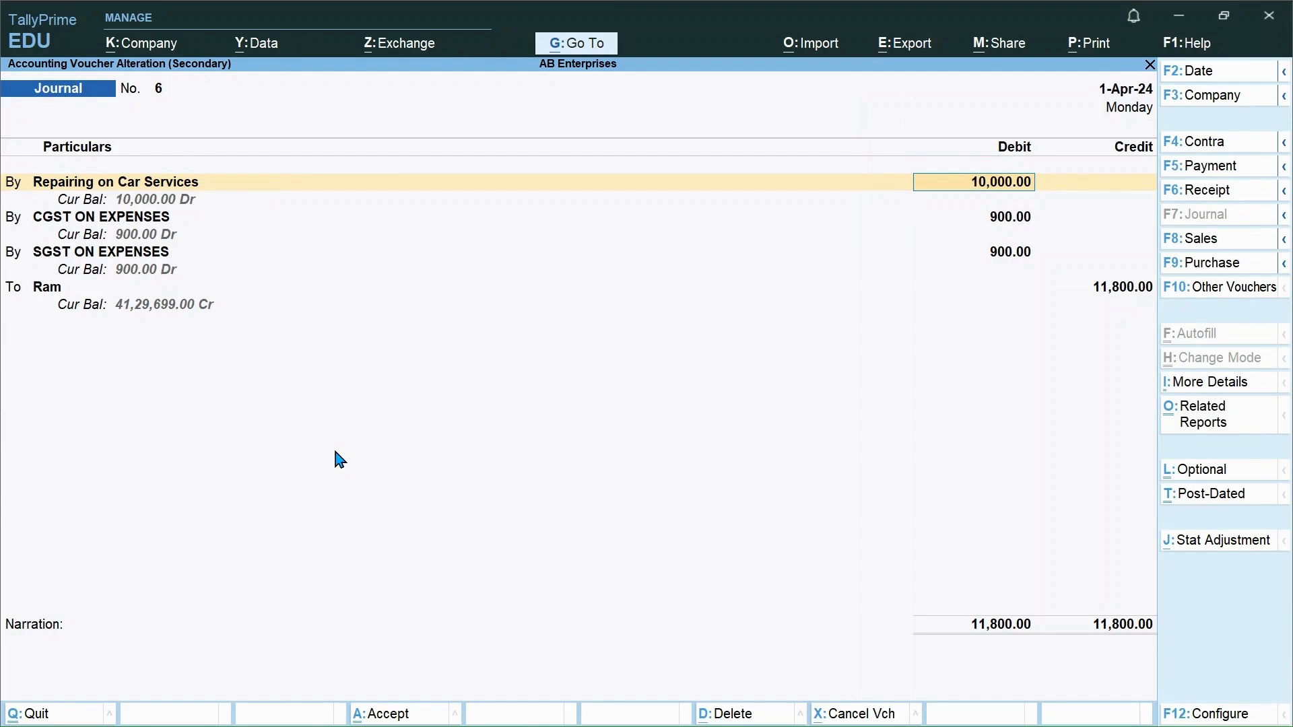
# Review the remaining tax and party entries of journal voucher No. 6 and return to the Gateway of Tally
pyautogui.press('Return')
pyautogui.press('Return')
pyautogui.press('Return')
pyautogui.press('Return')
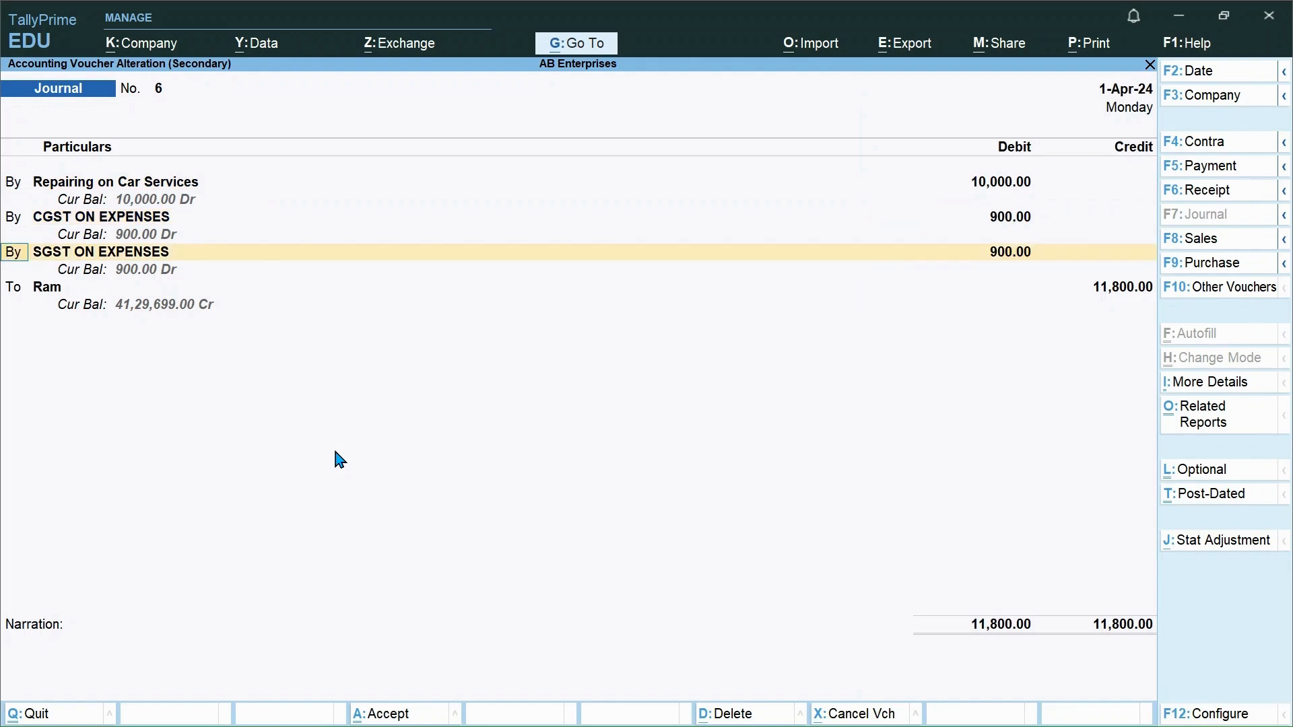
pyautogui.press('Return')
pyautogui.press('Return')
pyautogui.press('Return')
pyautogui.press('Return')
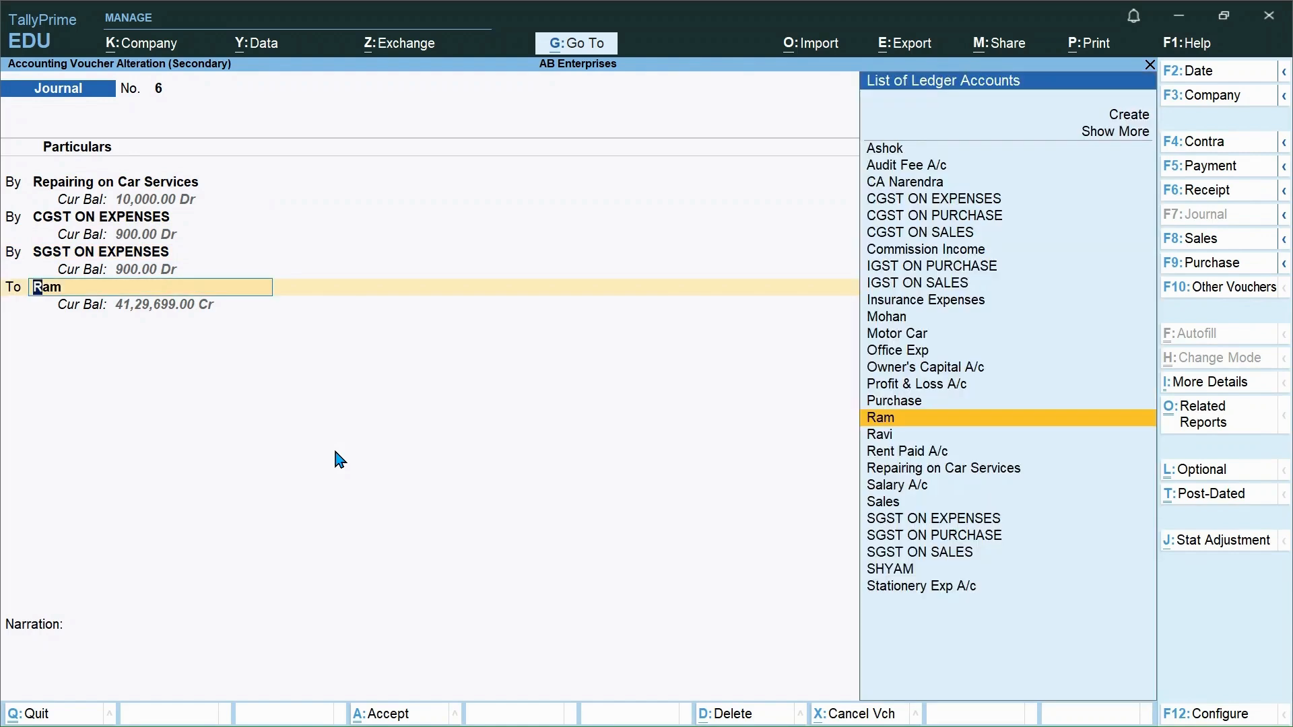
pyautogui.press('Return')
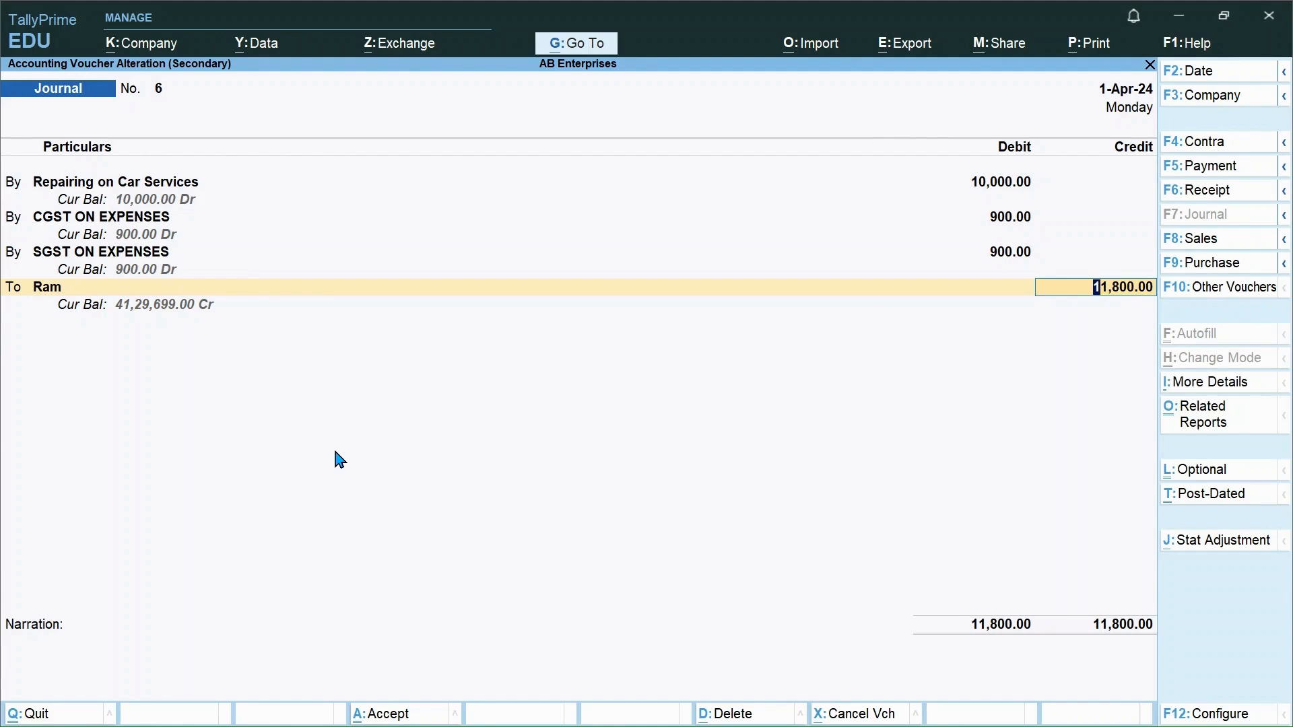
pyautogui.press('BackSpace')
pyautogui.press('Escape')
pyautogui.press('Escape')
pyautogui.press('Escape')
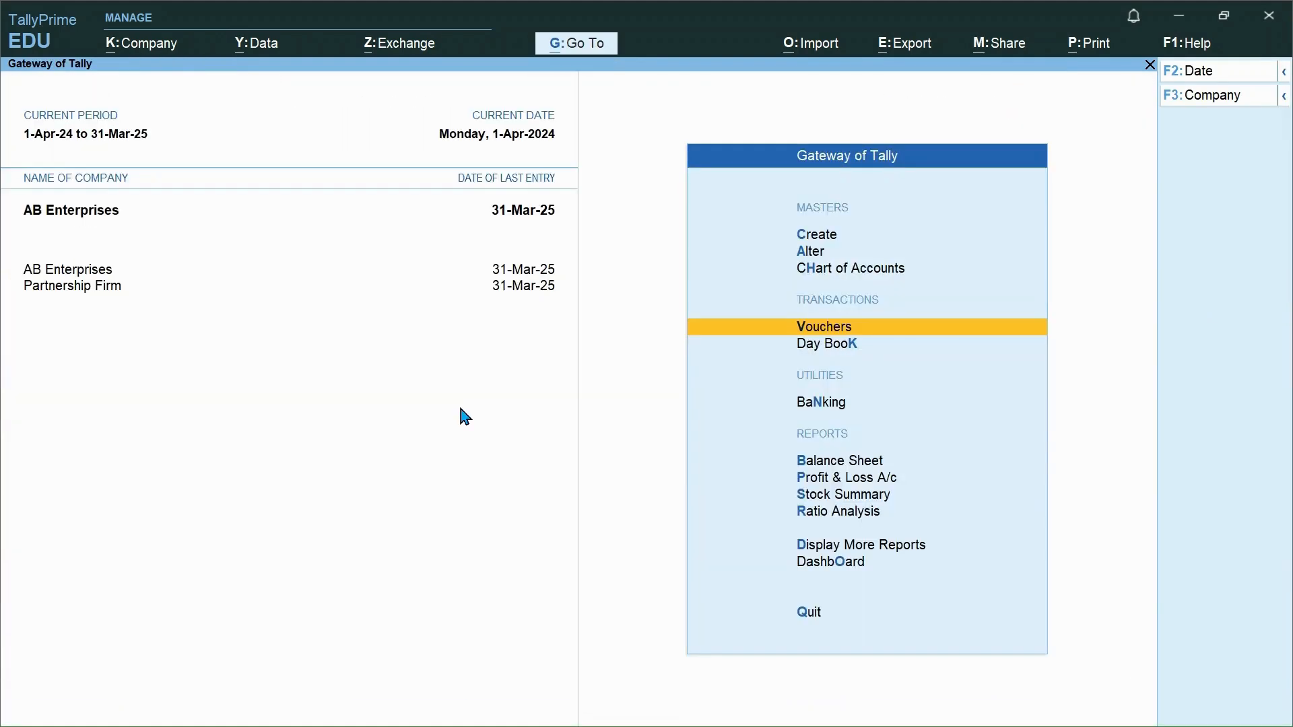
# Start a new journal voucher as a GST stat adjustment with Reversal of Input Tax Credit as the nature of adjustment
pyautogui.press('Return')
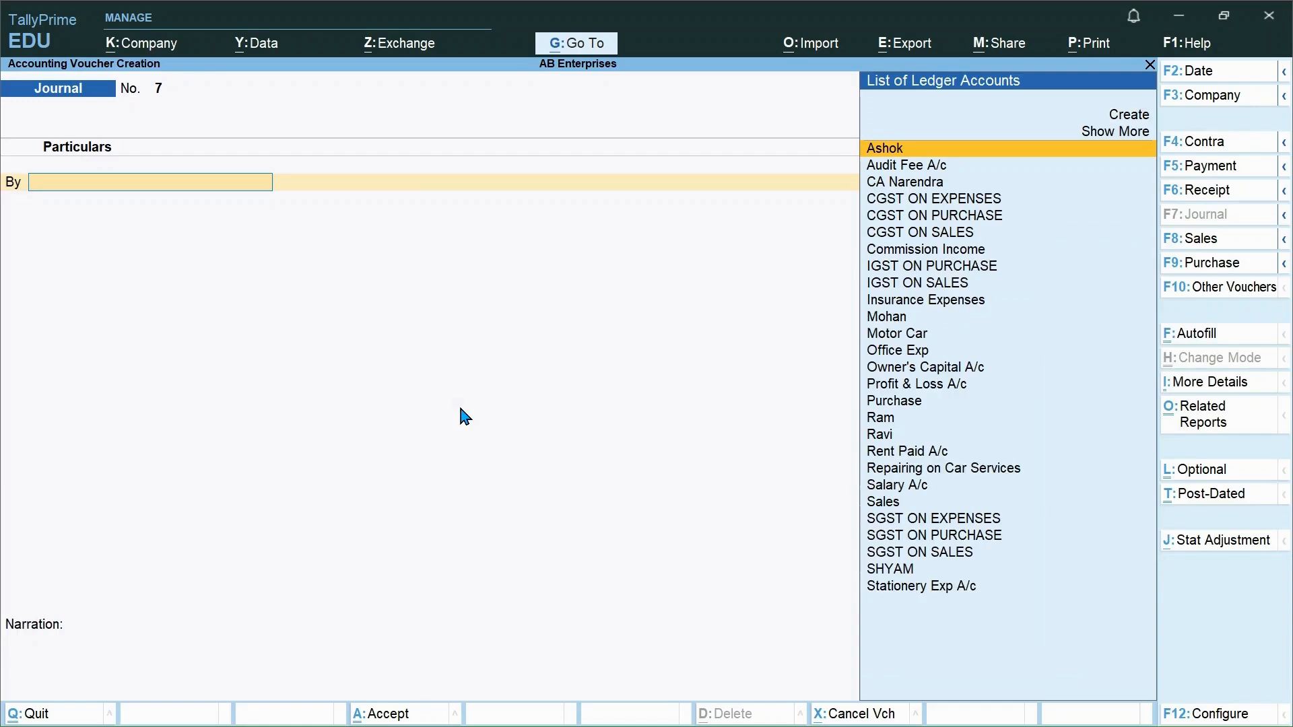
pyautogui.click(1236, 557)
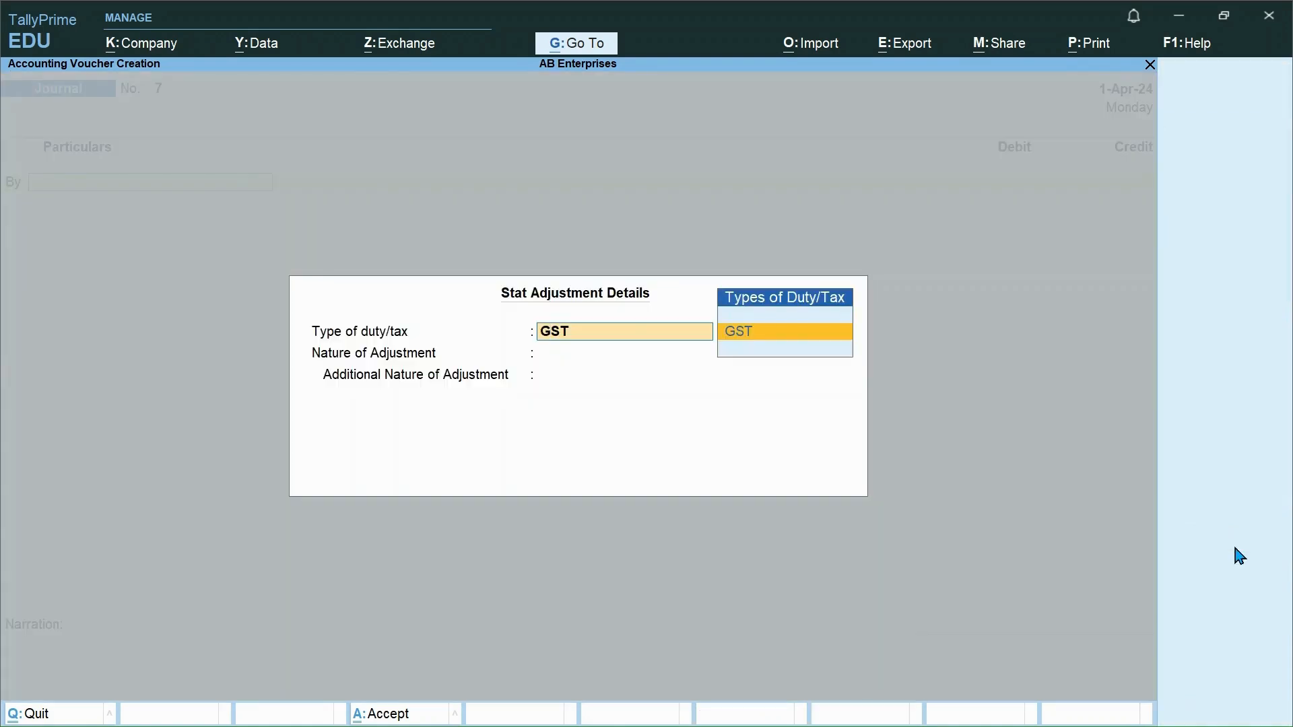
pyautogui.press('Return')
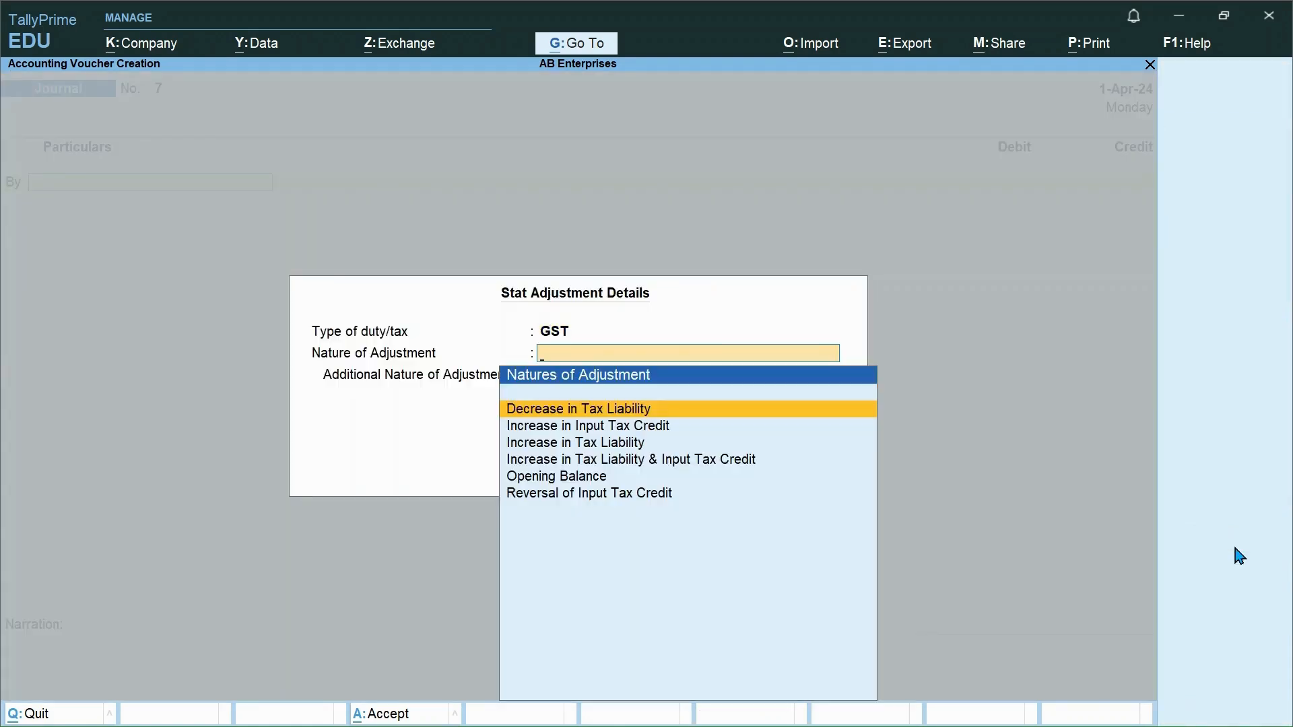
pyautogui.press('Down')
pyautogui.press('Down')
pyautogui.press('Down')
pyautogui.press('Down')
pyautogui.press('Down')
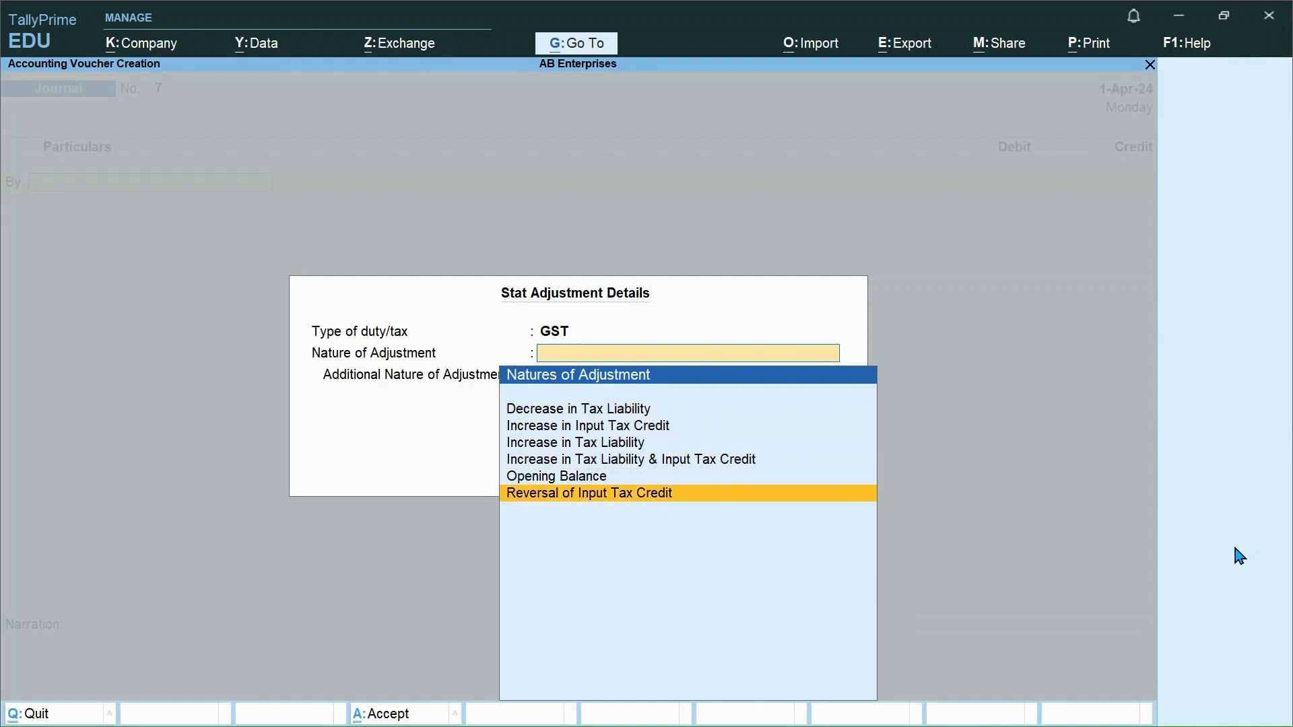
pyautogui.press('Return')
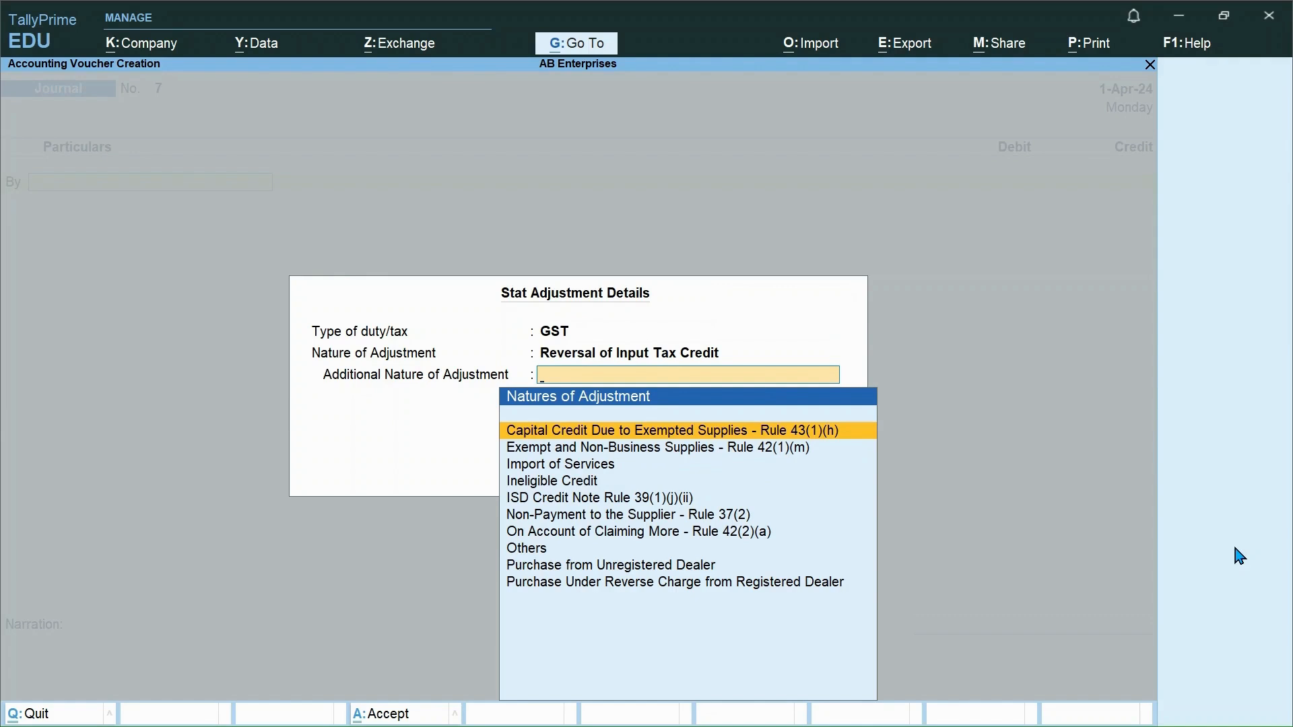
# Set the additional nature of adjustment to Others and finish the stat adjustment details
pyautogui.press('Down')
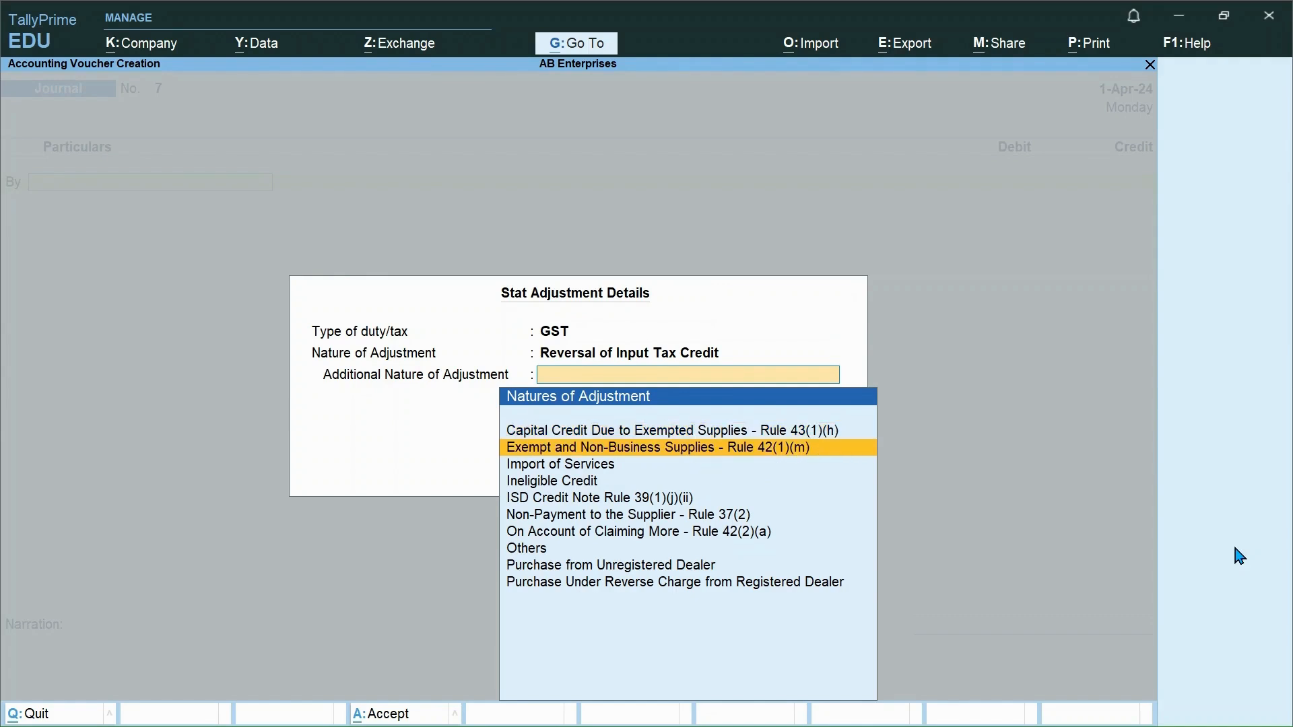
pyautogui.press('Down')
pyautogui.press('Down')
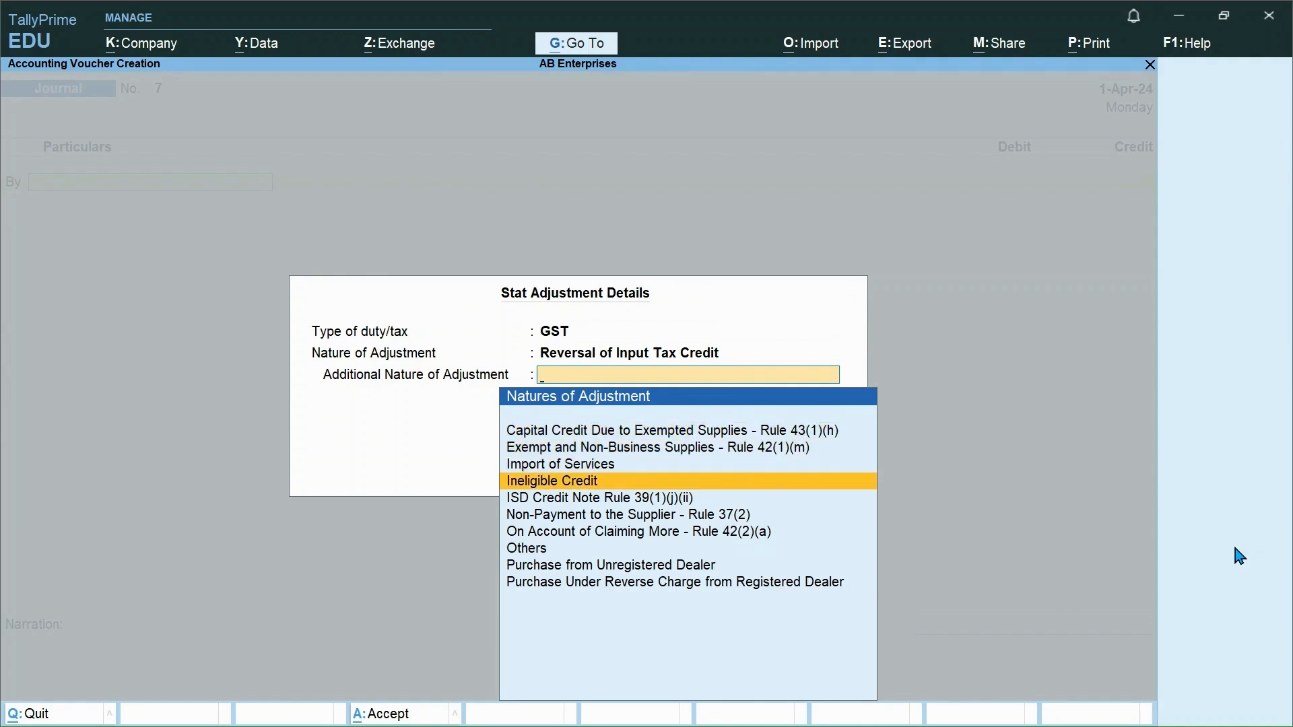
pyautogui.press('Down')
pyautogui.press('Down')
pyautogui.press('Down')
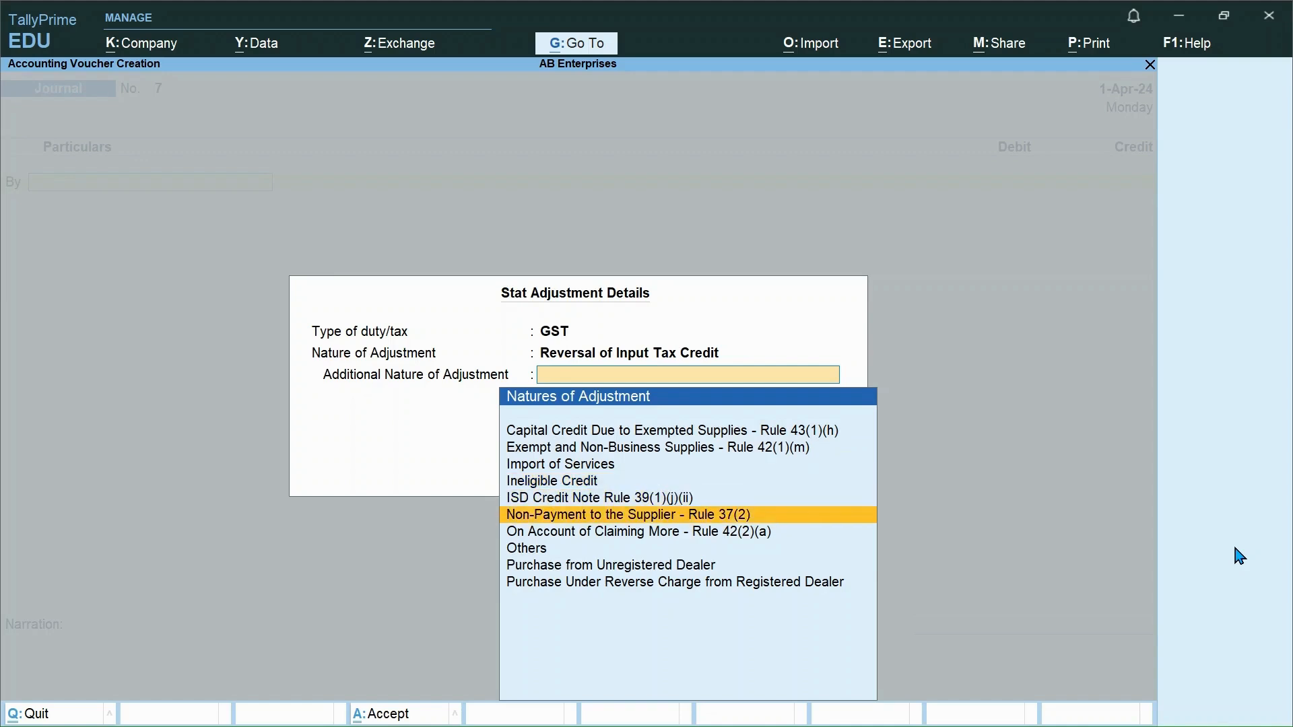
pyautogui.press('Up')
pyautogui.press('Up')
pyautogui.press('Down')
pyautogui.press('Down')
pyautogui.press('Down')
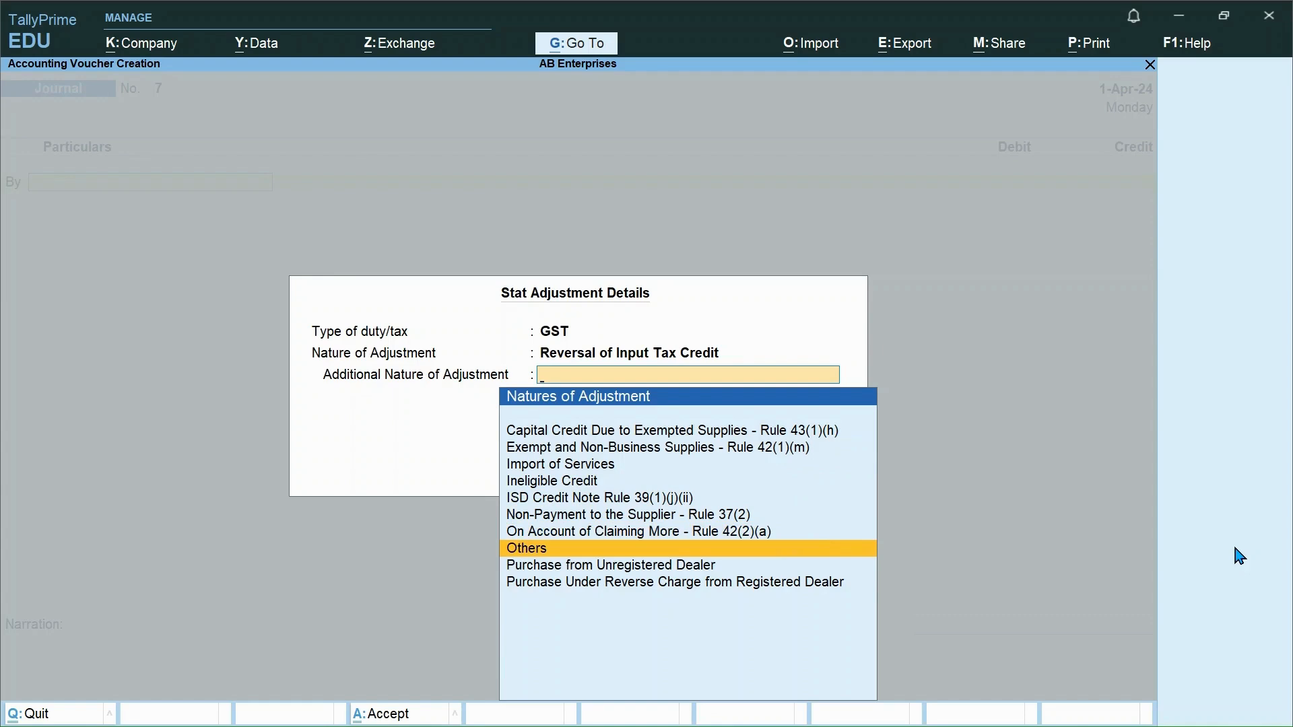
pyautogui.press('Return')
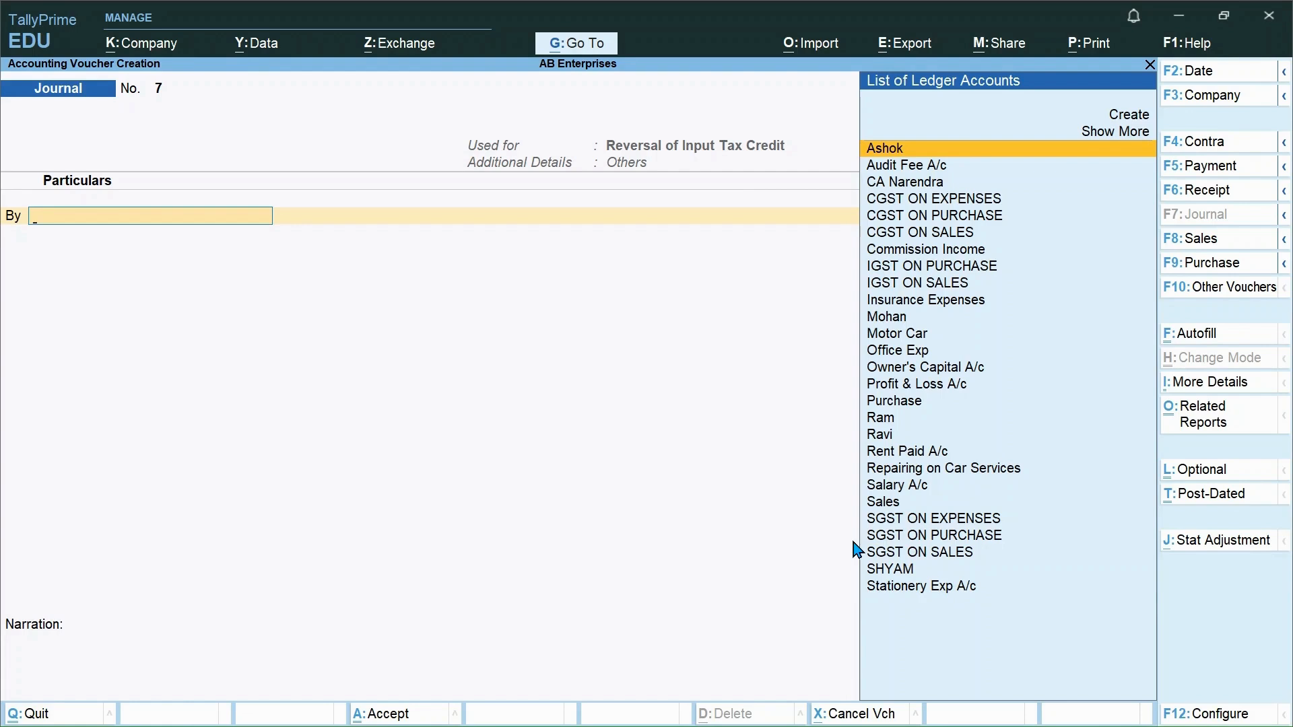
# Debit the Repairing on Car Services ledger with 1,800 in the reversal journal voucher
pyautogui.write('REP')
pyautogui.press('Return')
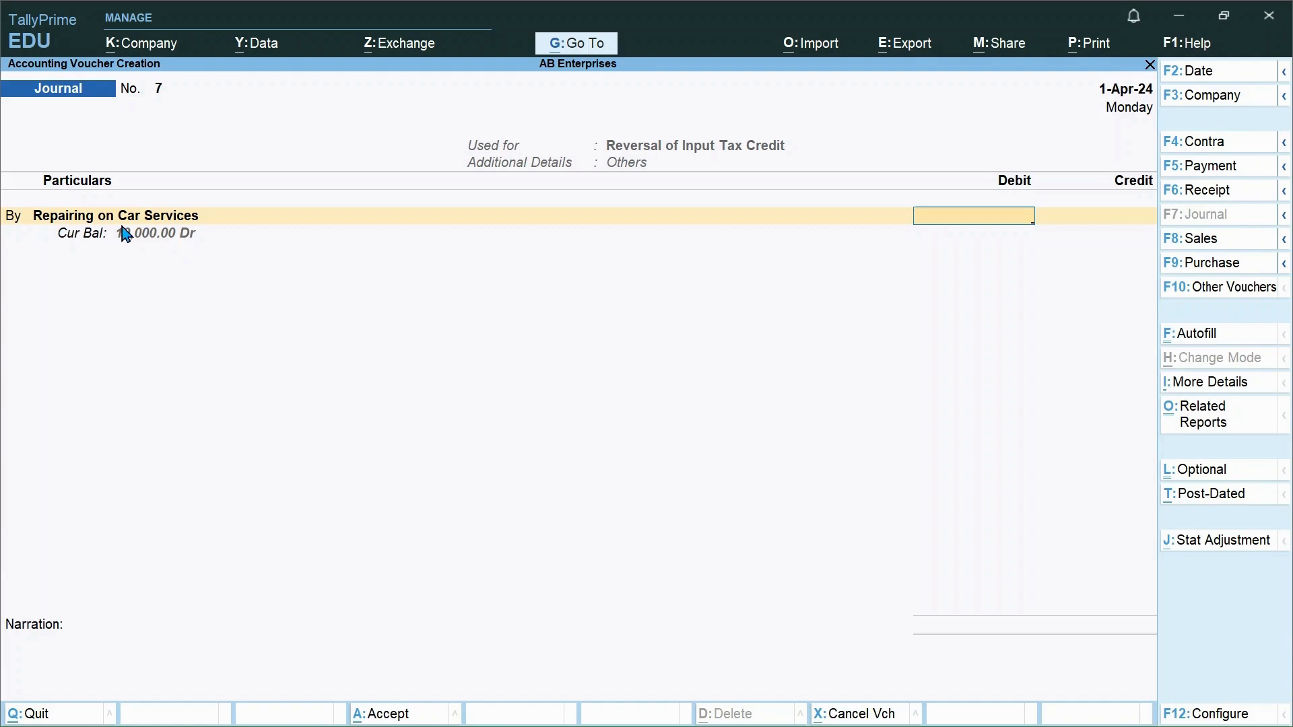
pyautogui.write('800')
pyautogui.press('Return')
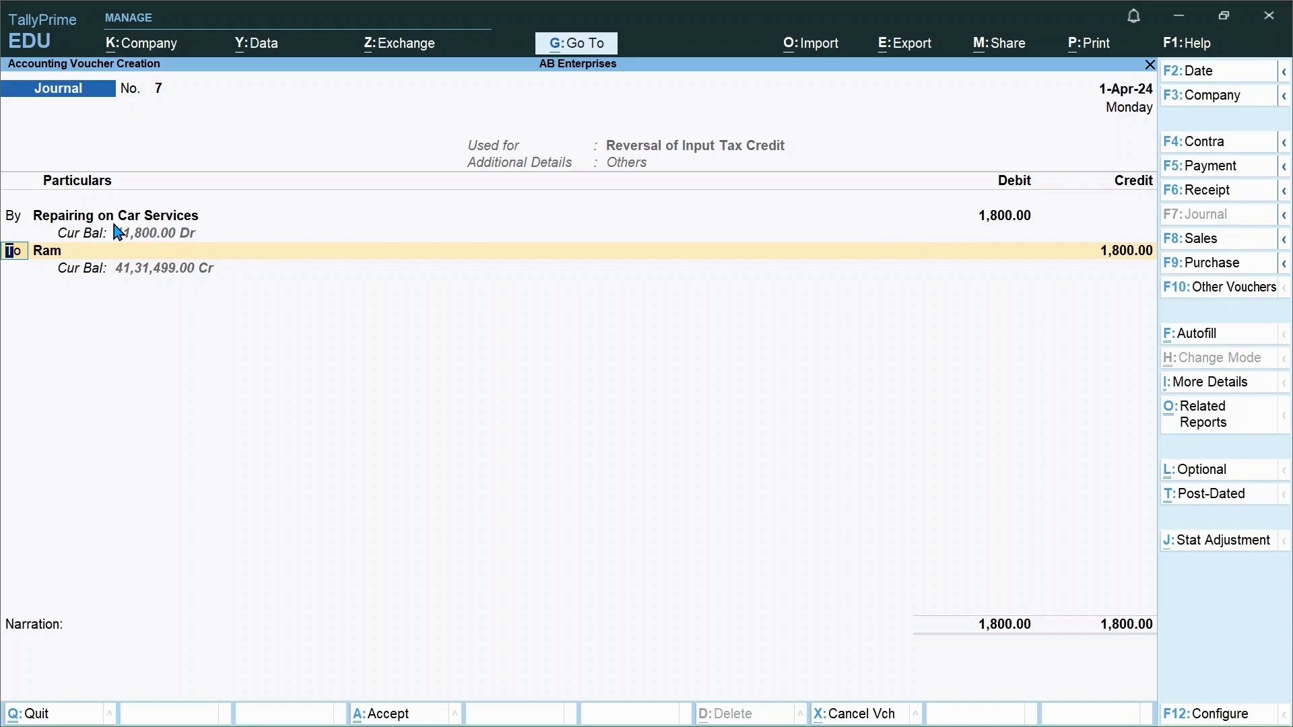
# Check the Repairing on Car Services ledger from its debit entry, and return to the voucher's credit entry without altering anything
pyautogui.click(127, 221)
pyautogui.hotkey('ctrl', 'Return')
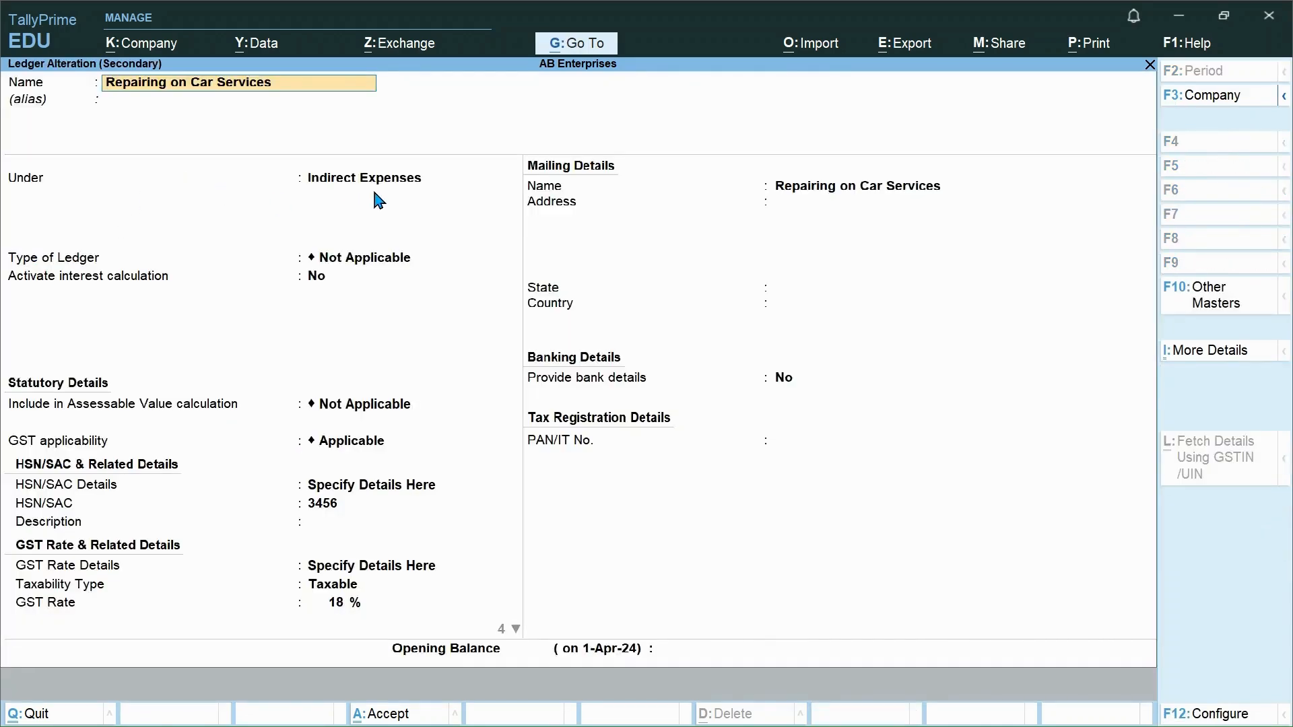
pyautogui.press('Escape')
pyautogui.press('Return')
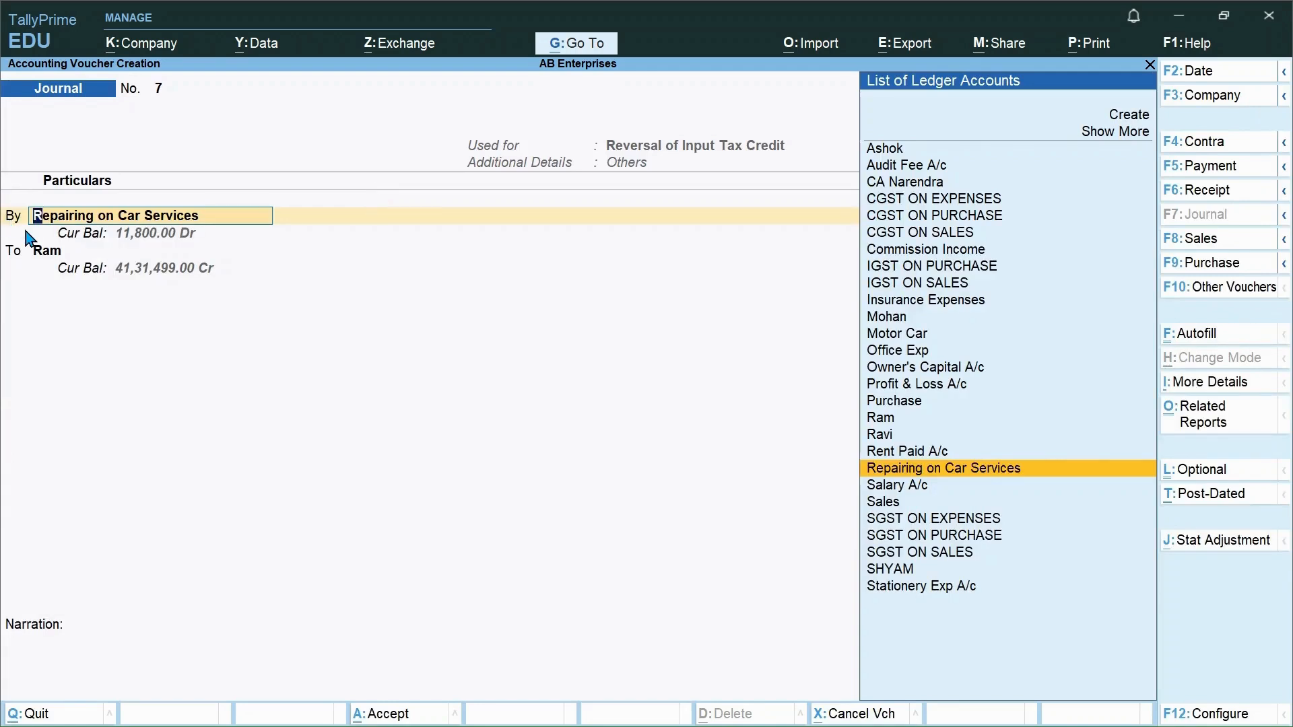
pyautogui.press('Return')
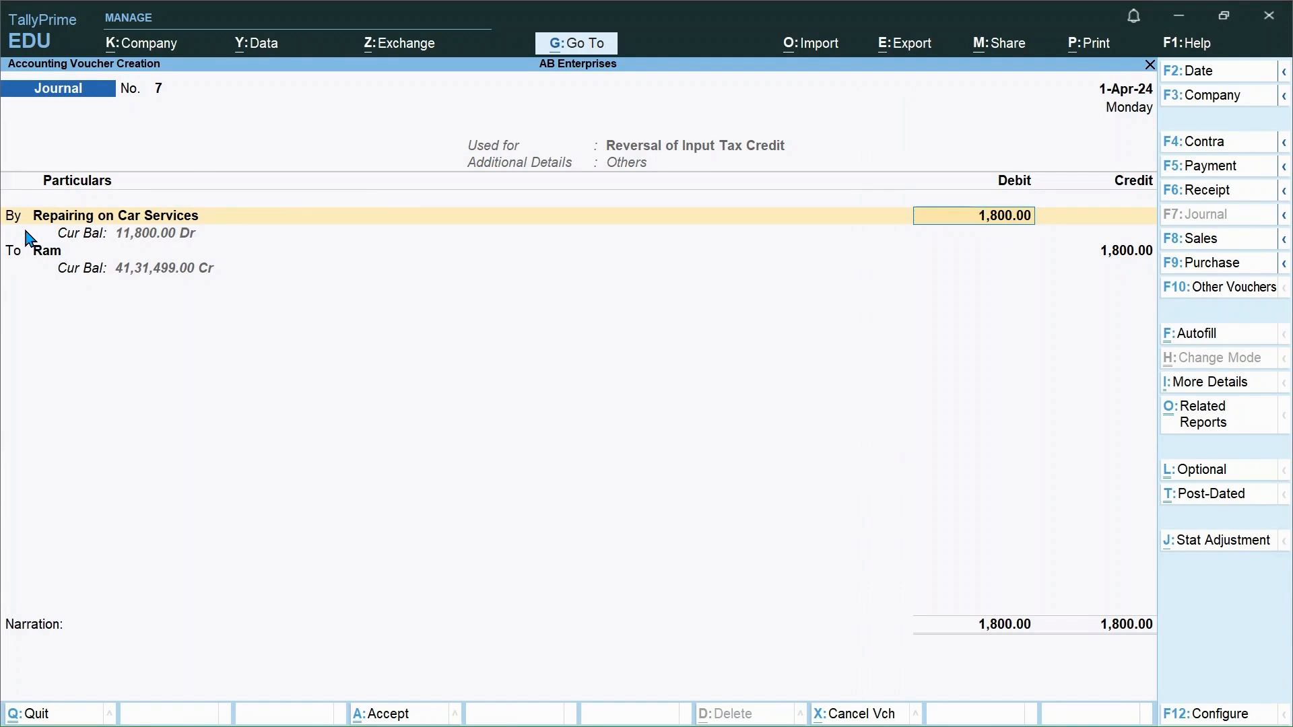
pyautogui.press('Return')
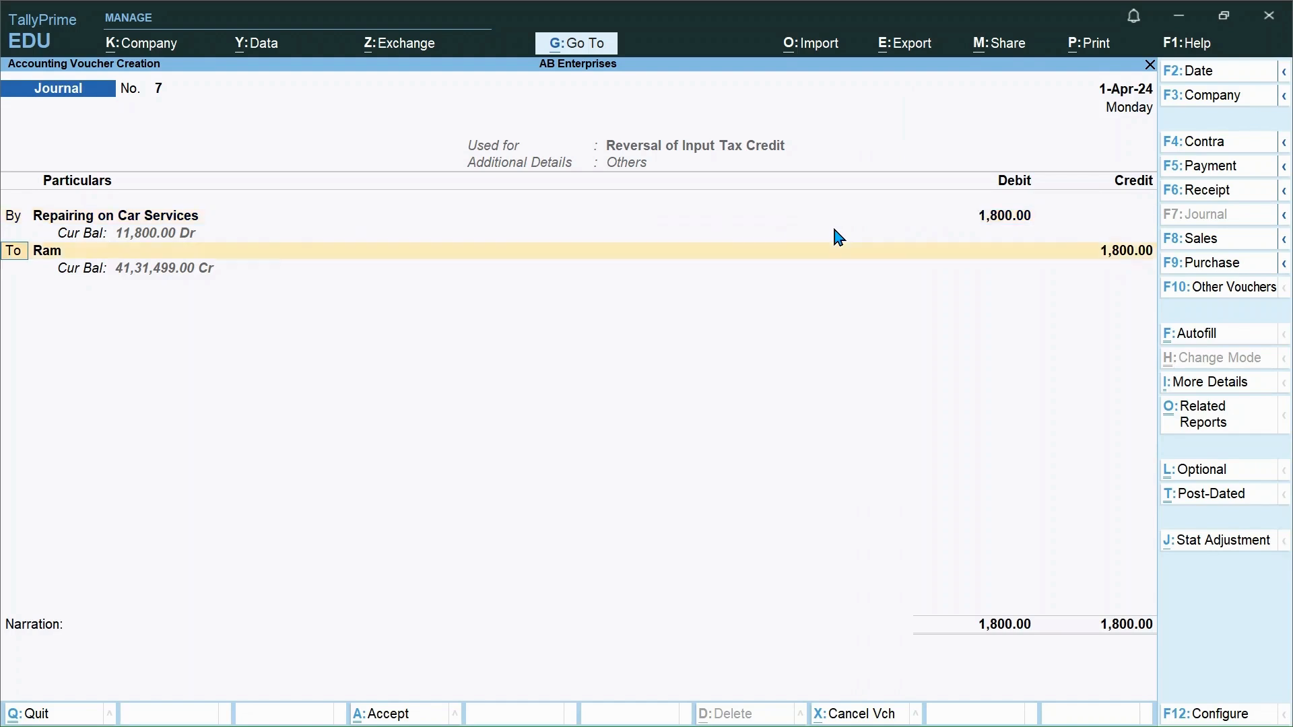
# Credit CGST ON EXPENSES with 900 at a 9% rate on a taxable value of 10,000
pyautogui.press('Return')
pyautogui.write('CGS')
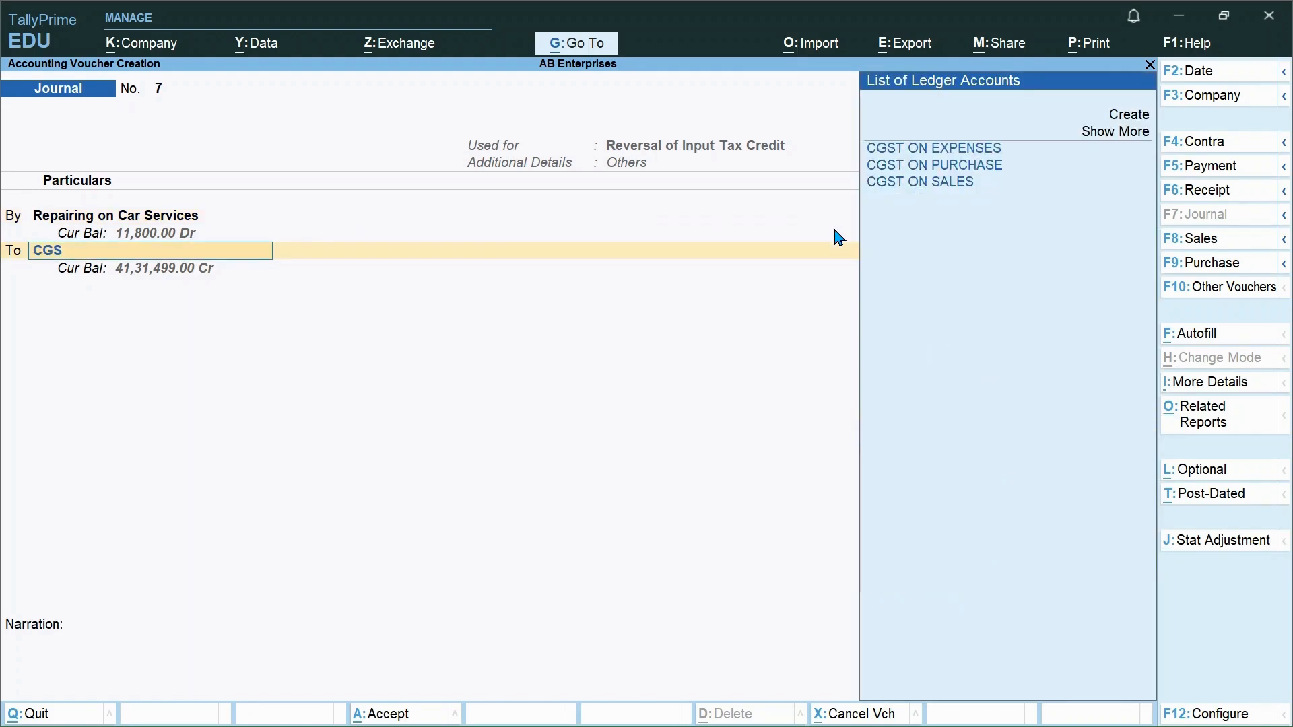
pyautogui.press('Return')
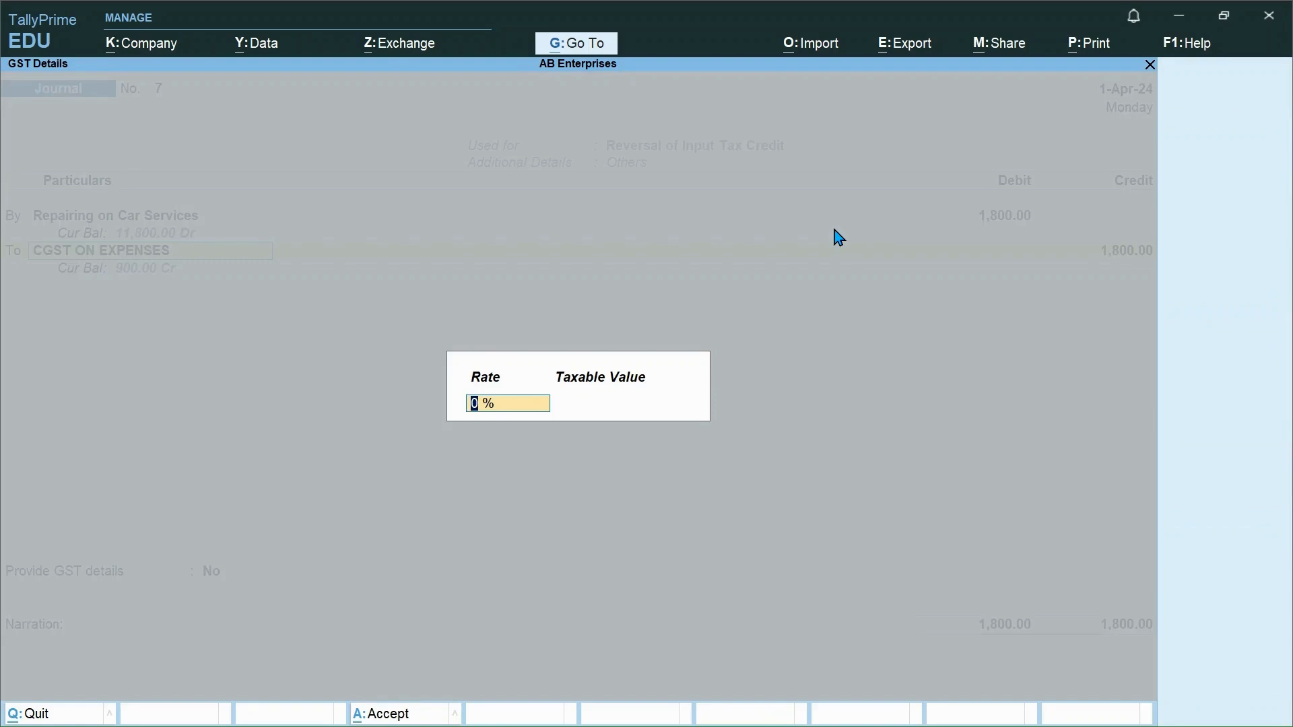
pyautogui.write('9')
pyautogui.press('Return')
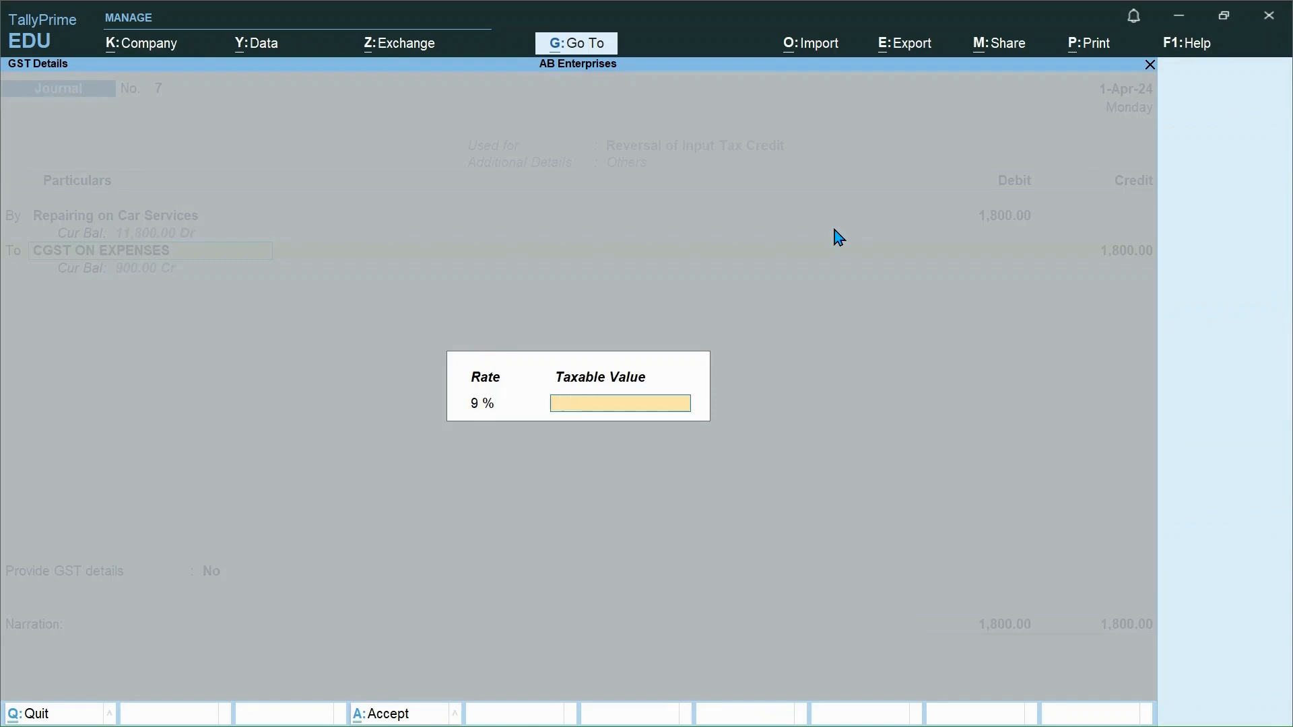
pyautogui.write('180000')
pyautogui.press('Return')
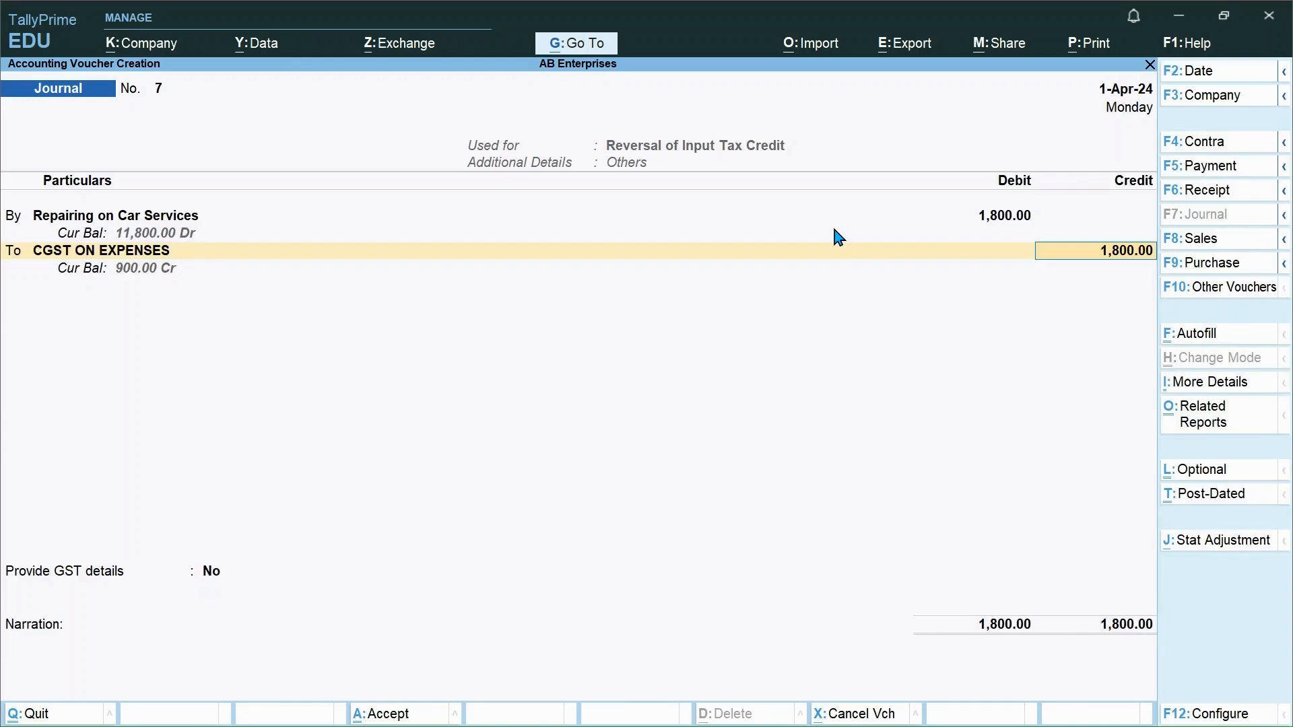
pyautogui.write('900')
pyautogui.press('Return')
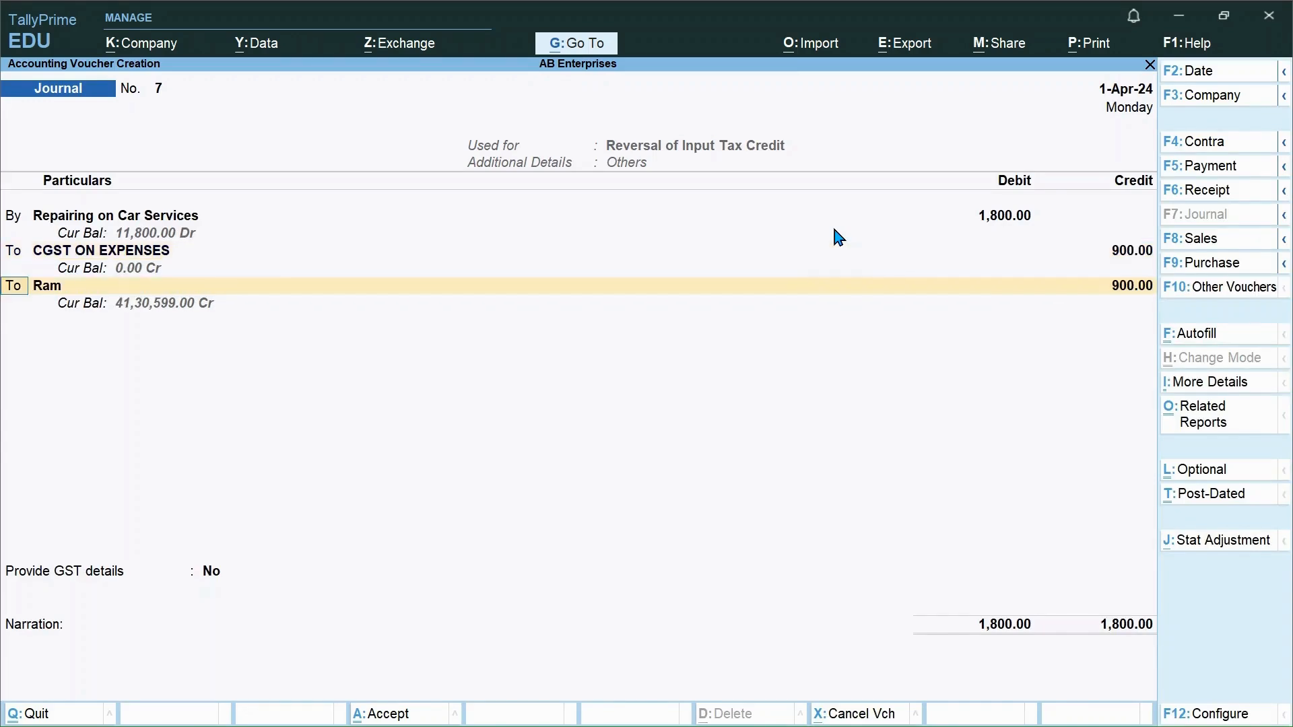
# Credit SGST ON EXPENSES with 900, keeping the 9% rate on a taxable value of 10,000
pyautogui.press('Return')
pyautogui.write('SGST')
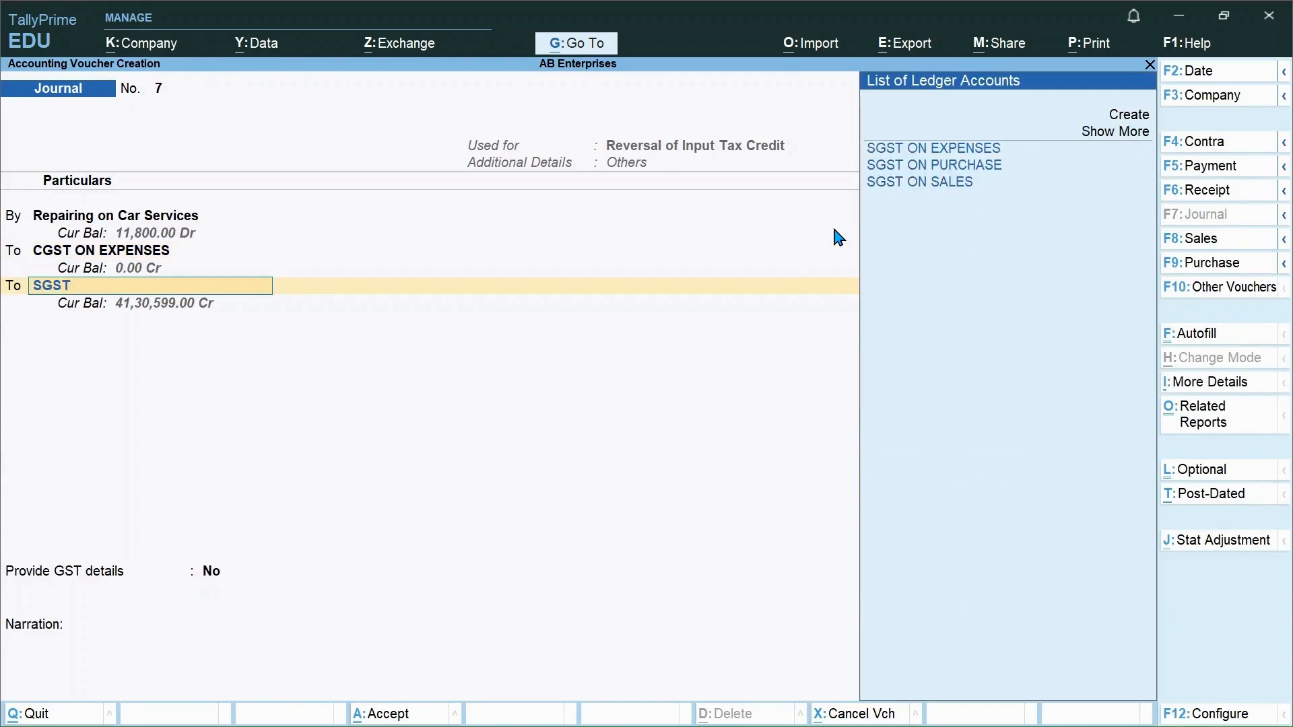
pyautogui.press('Down')
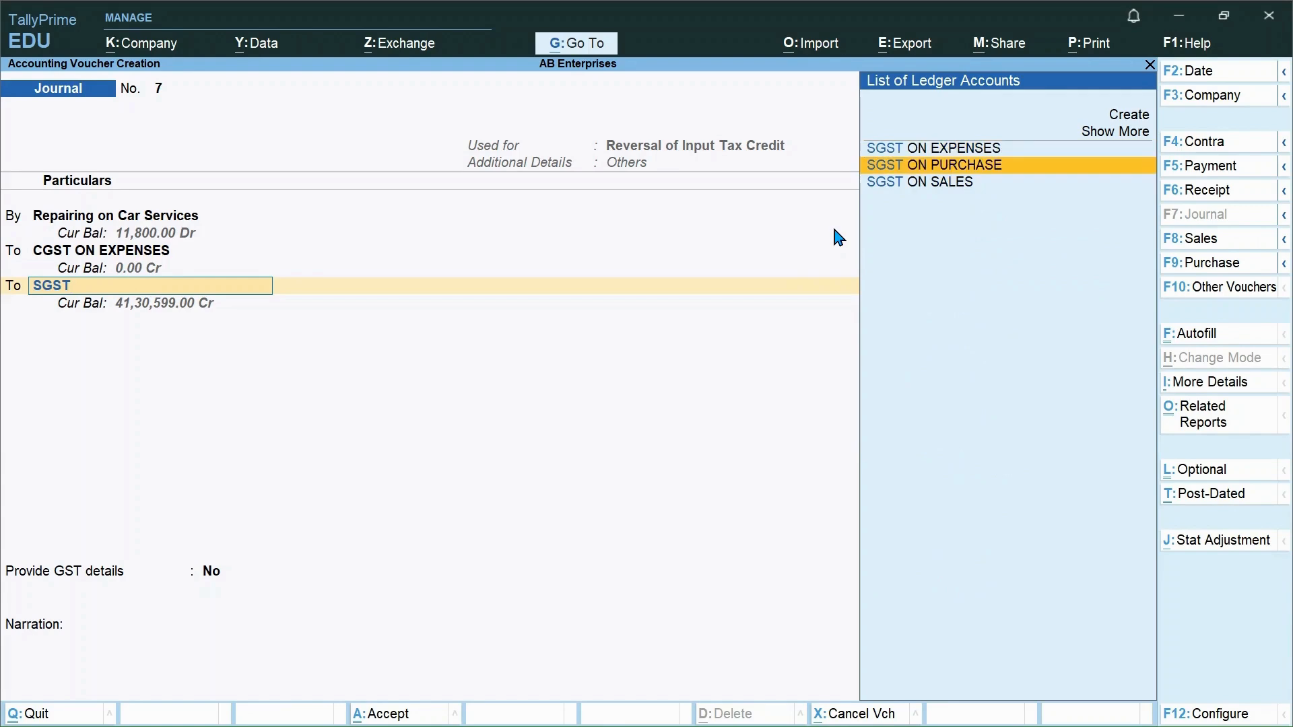
pyautogui.press('Up')
pyautogui.press('Return')
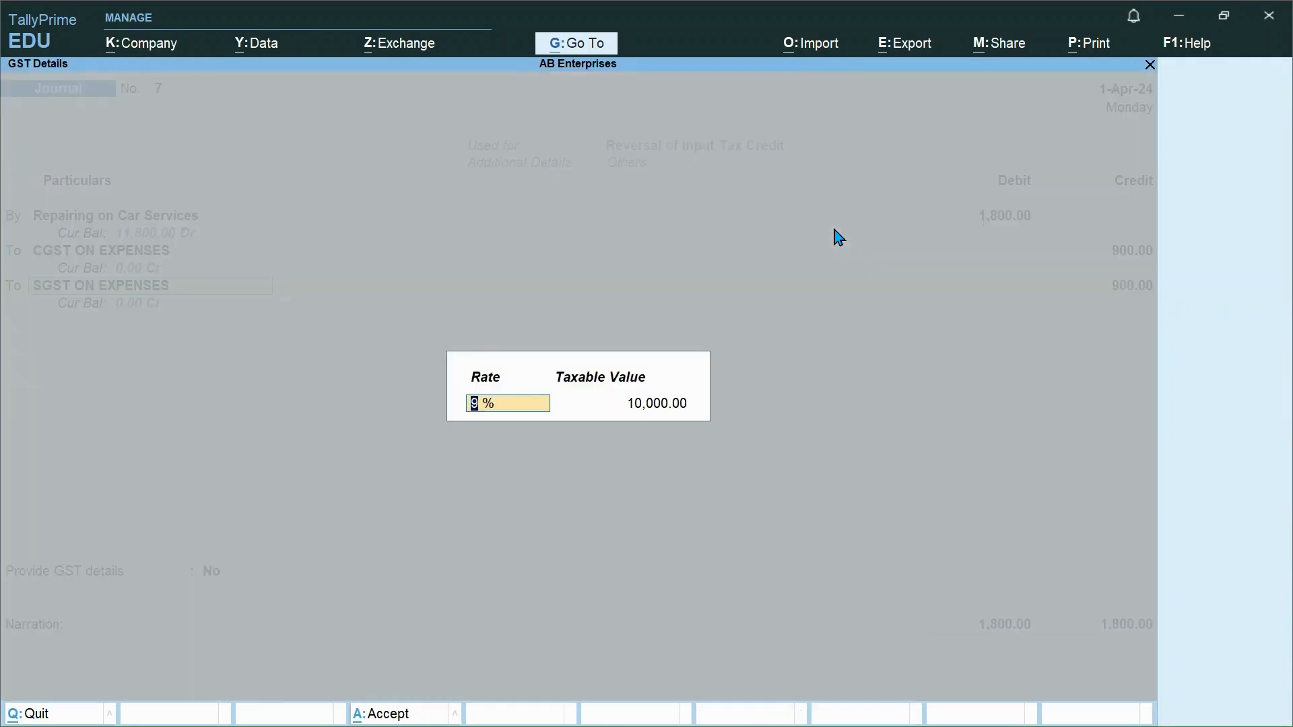
pyautogui.press('Return')
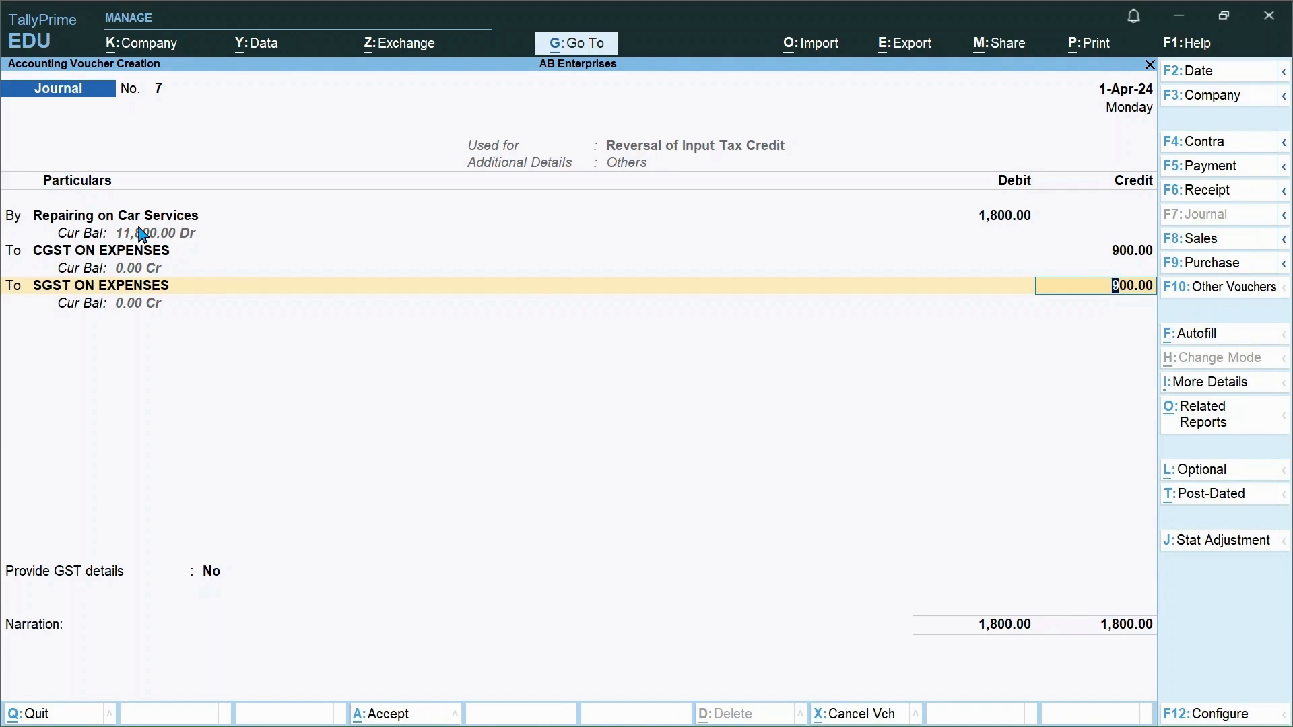
pyautogui.press('Return')
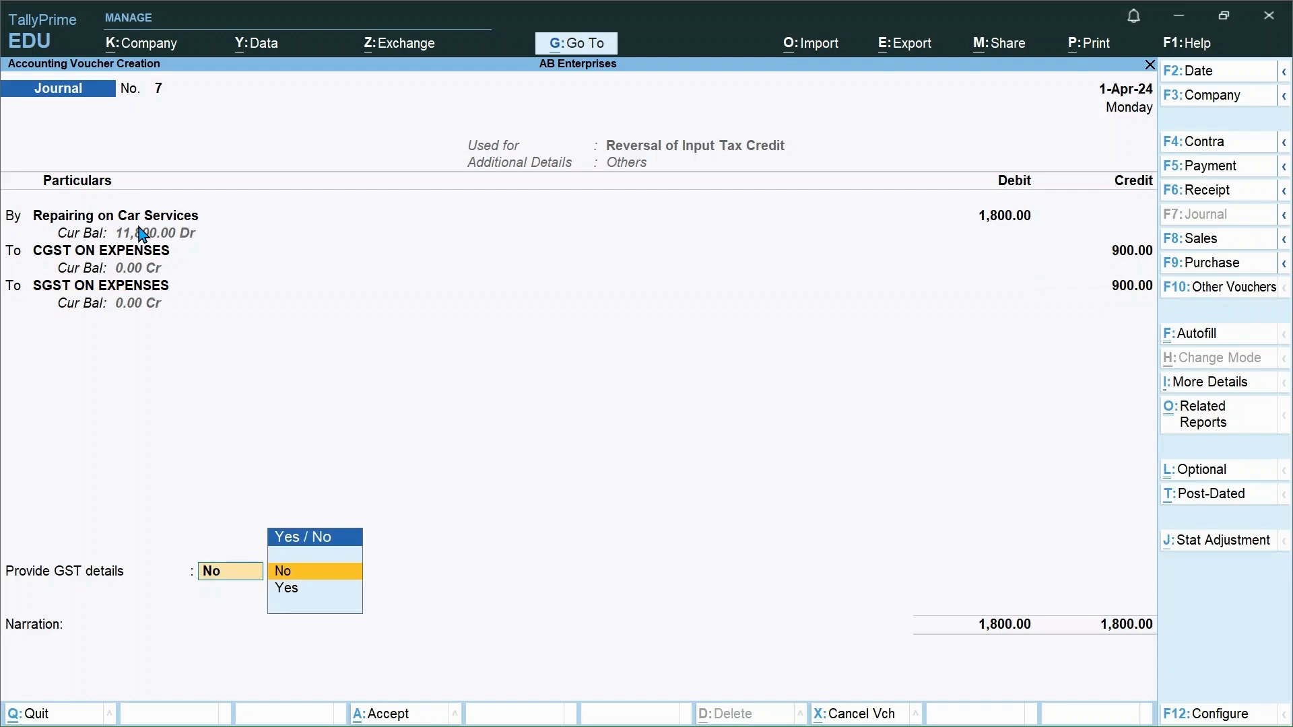
# Provide GST details with Services as the type of supply, and save the voucher without a narration
pyautogui.press('Down')
pyautogui.press('Return')
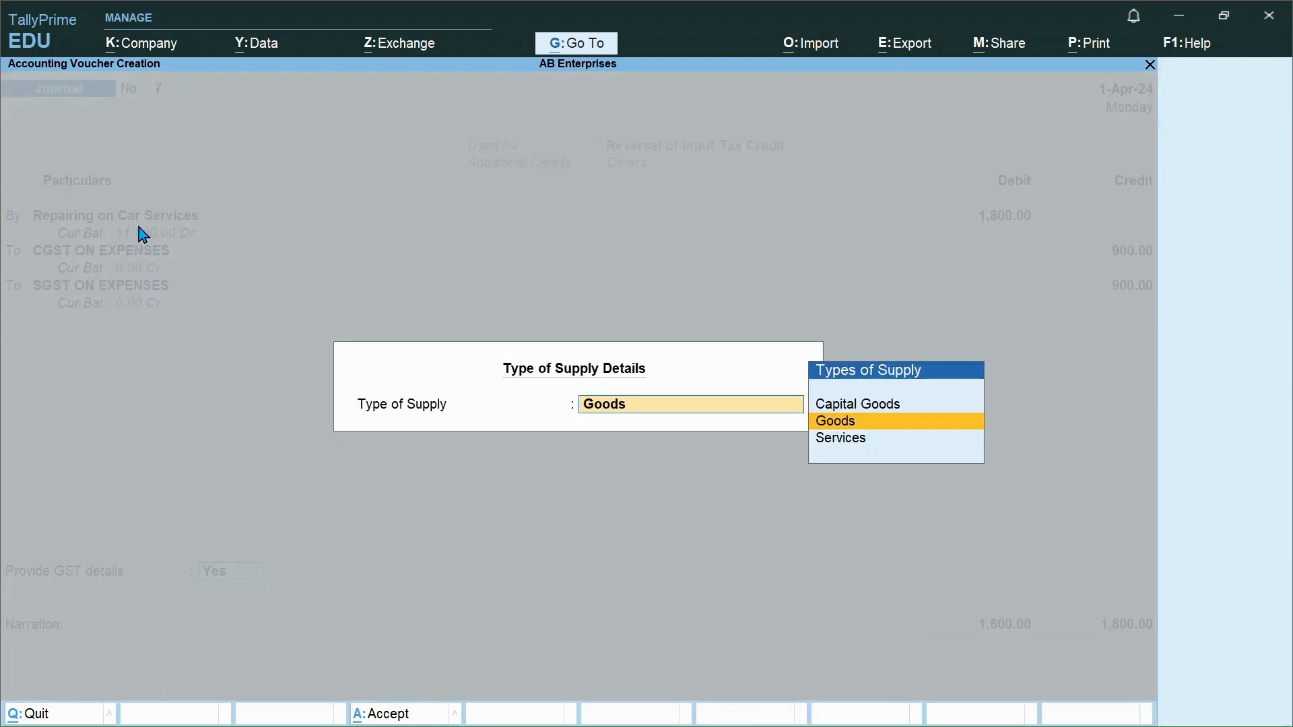
pyautogui.press('Down')
pyautogui.press('Return')
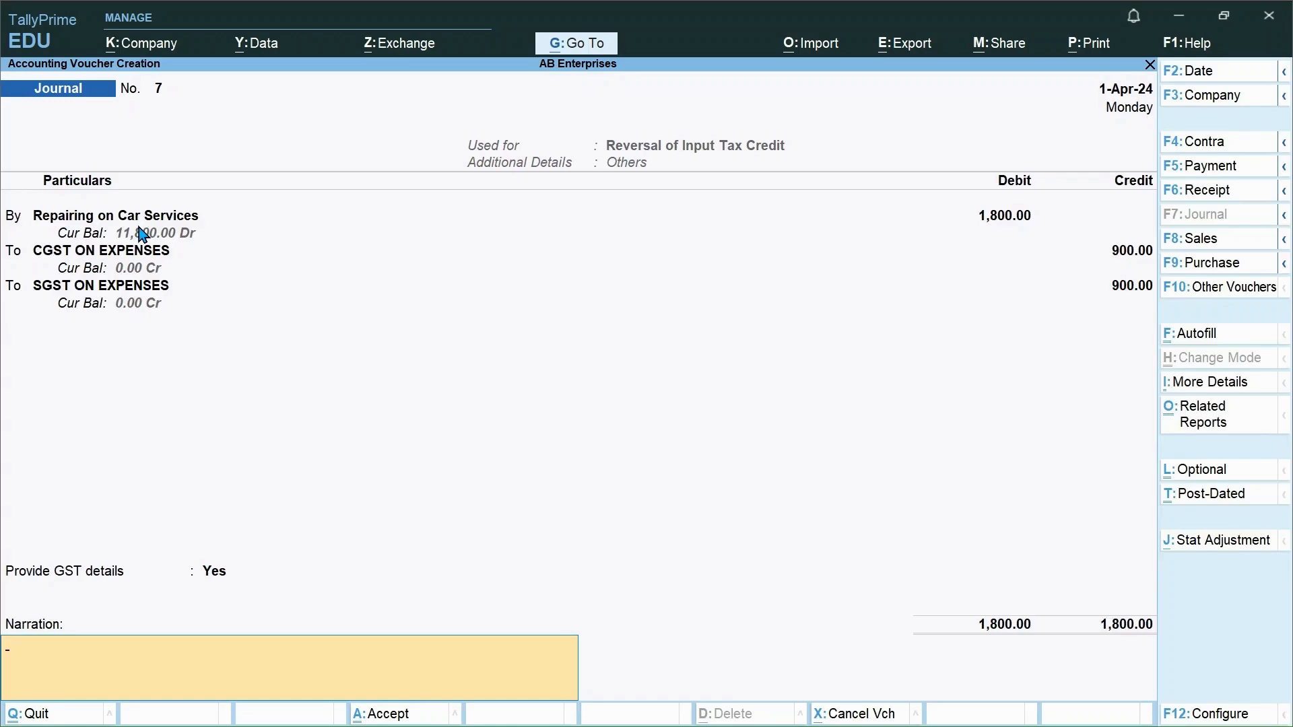
pyautogui.press('Return')
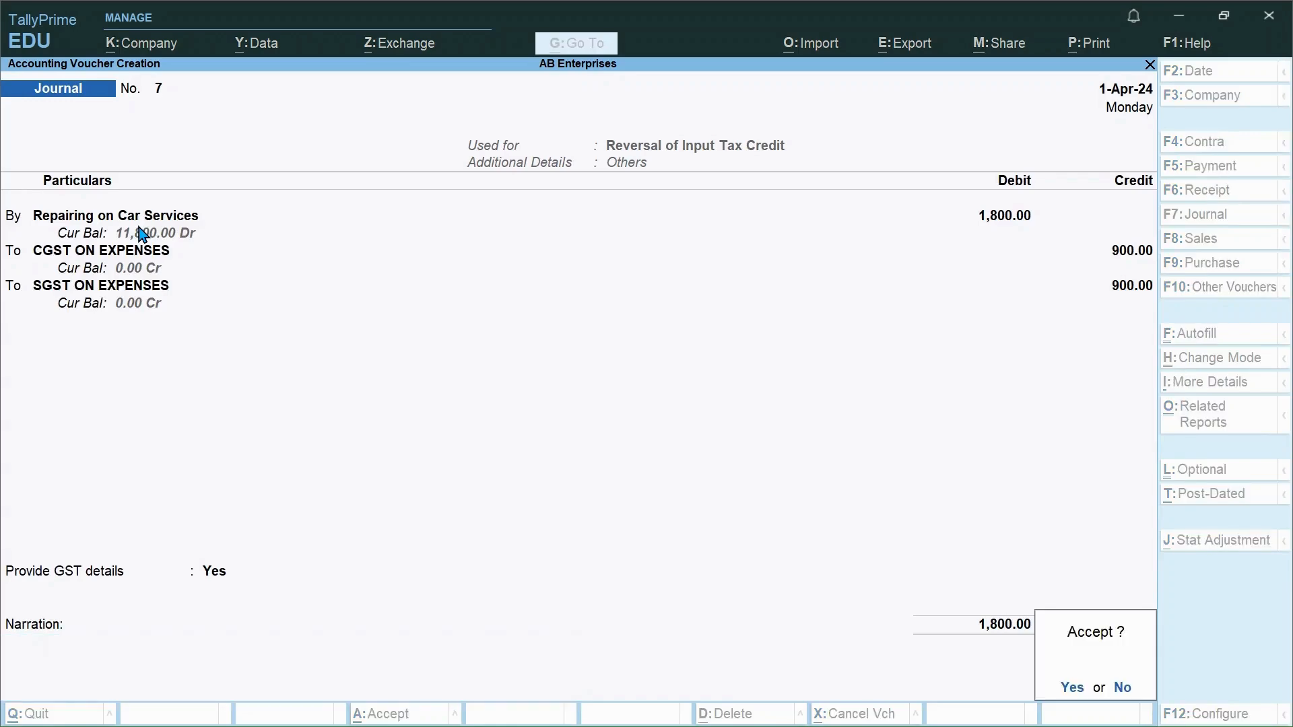
pyautogui.press('Return')
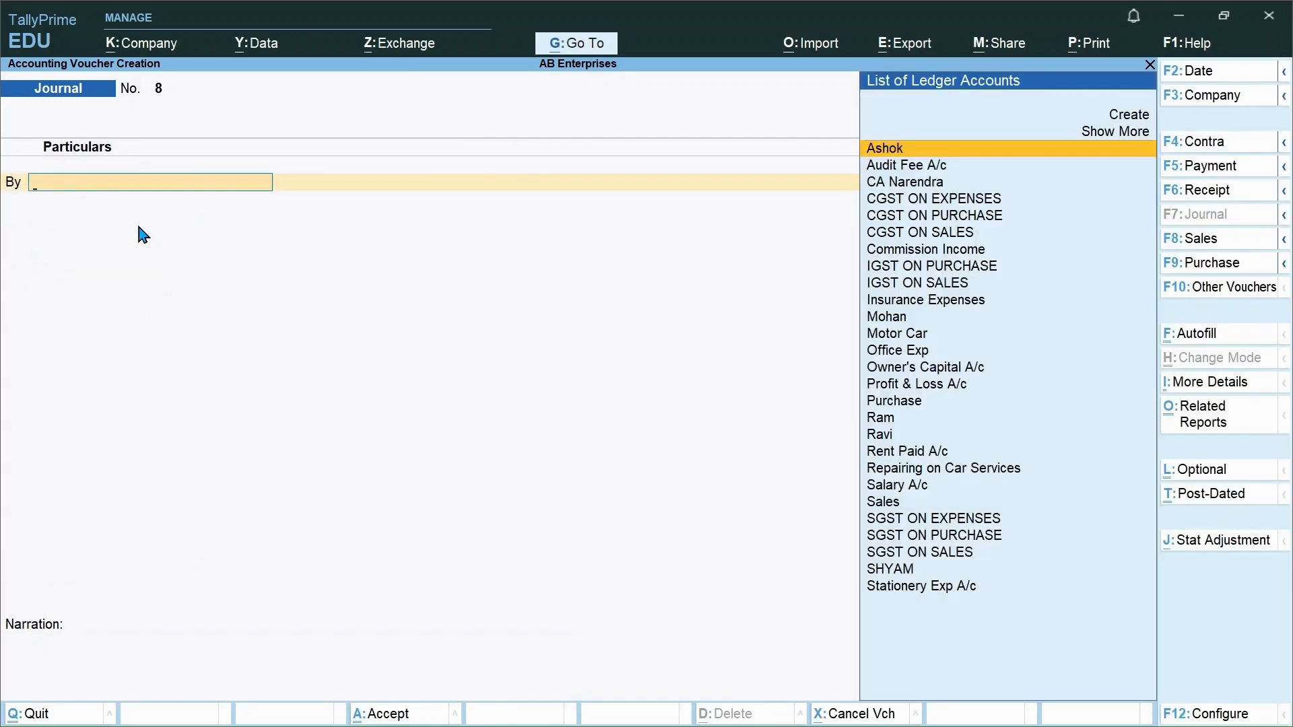
# Leave voucher entry and bring up the additional reports from the Gateway of Tally
pyautogui.press('Escape')
pyautogui.press('Down')
pyautogui.press('Down')
pyautogui.press('Down')
pyautogui.press('Down')
pyautogui.press('Down')
pyautogui.press('Down')
pyautogui.press('Down')
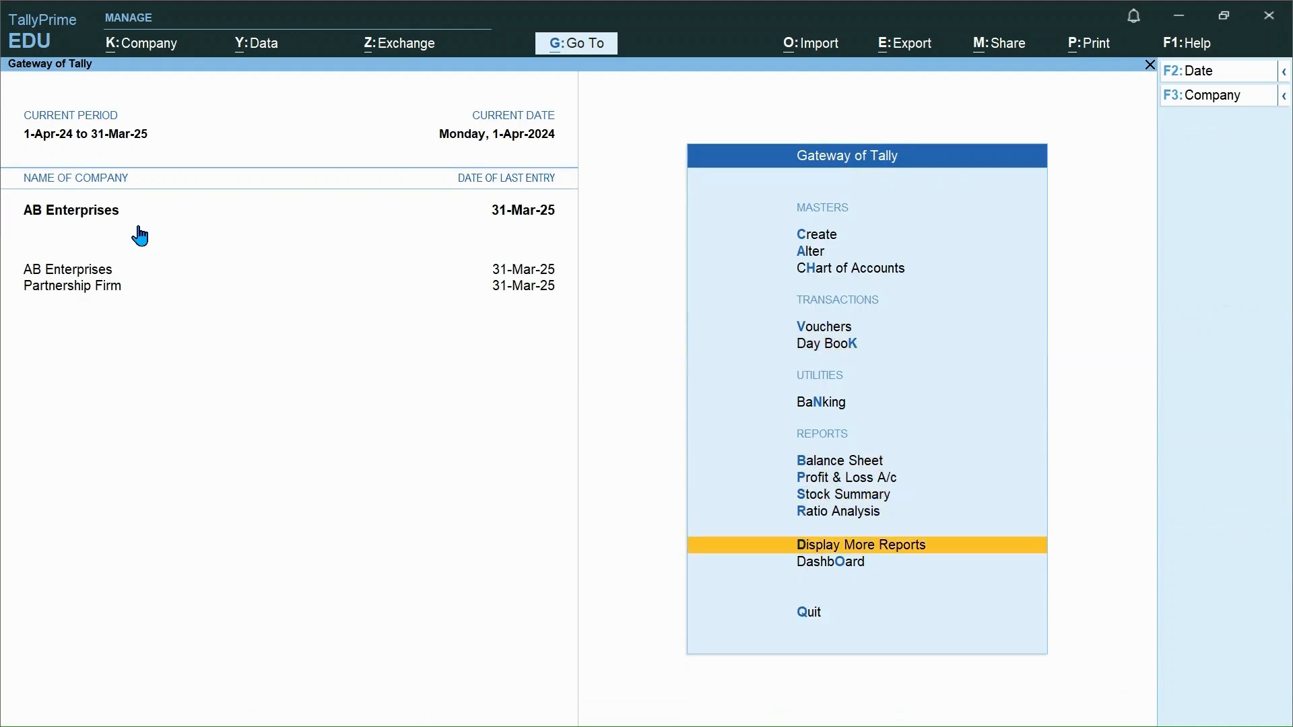
pyautogui.press('Return')
# Open the GSTR-3B return from the GST statutory reports
pyautogui.press('Down')
pyautogui.press('Down')
pyautogui.press('Down')
pyautogui.press('Down')
pyautogui.press('Down')
pyautogui.press('Down')
pyautogui.press('Down')
pyautogui.press('Down')
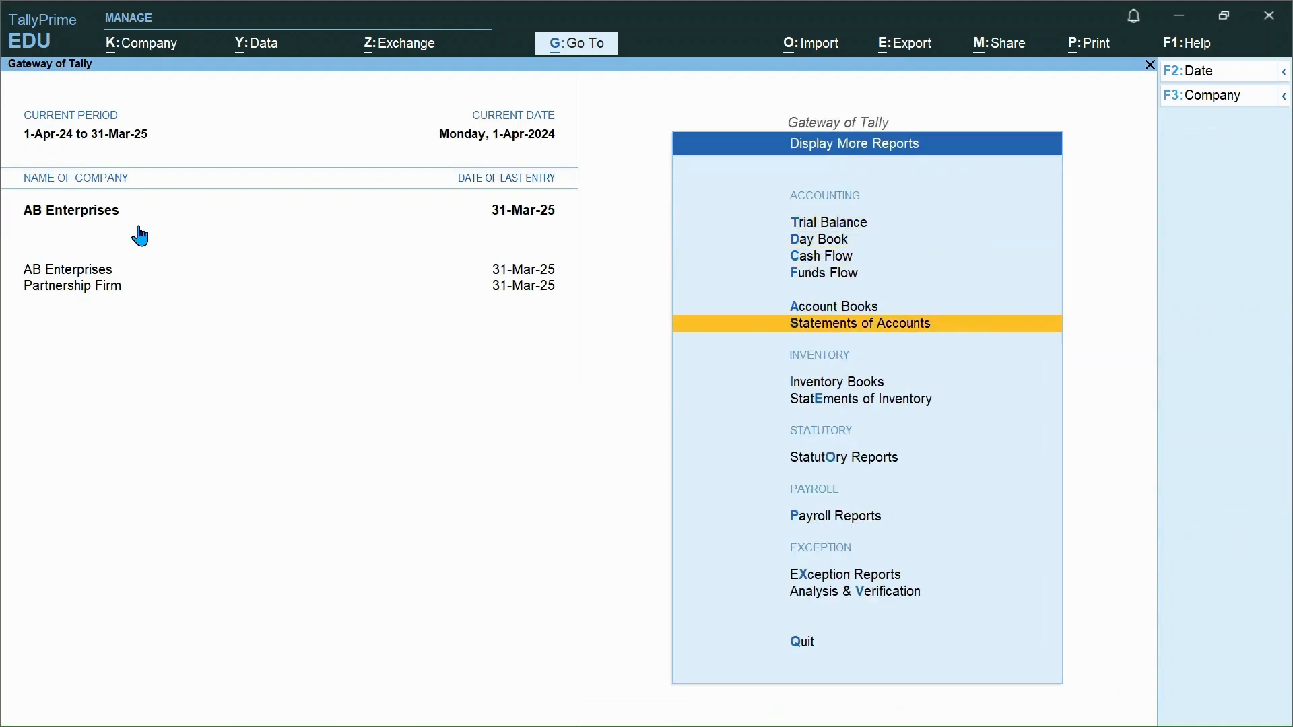
pyautogui.press('Down')
pyautogui.press('Up')
pyautogui.press('Up')
pyautogui.press('Down')
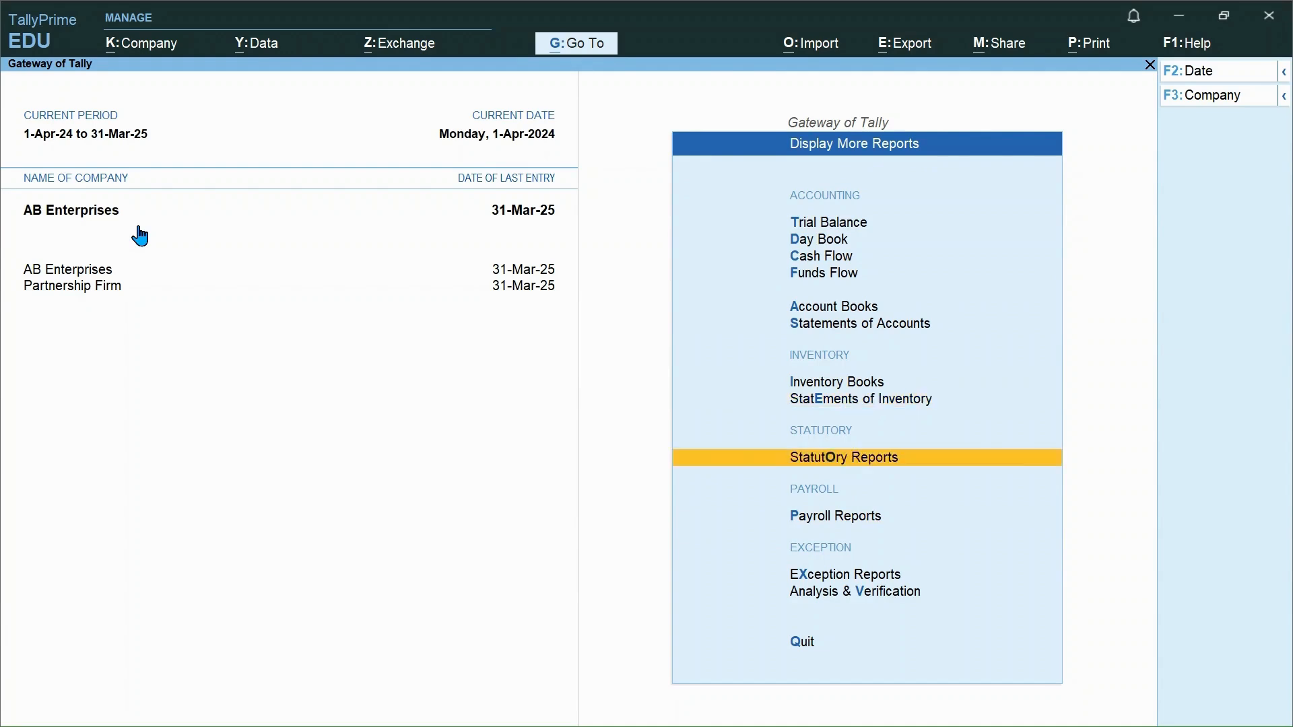
pyautogui.press('Return')
pyautogui.press('Return')
pyautogui.press('Down')
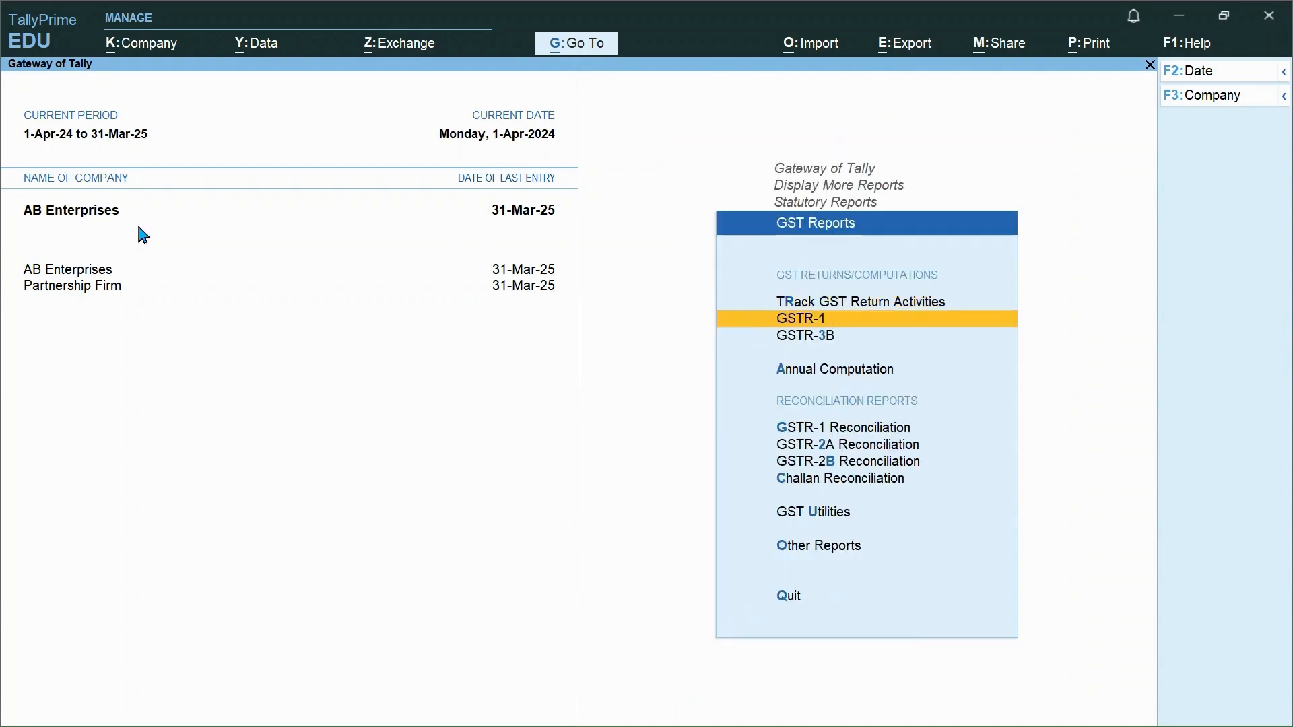
pyautogui.press('Down')
pyautogui.press('Return')
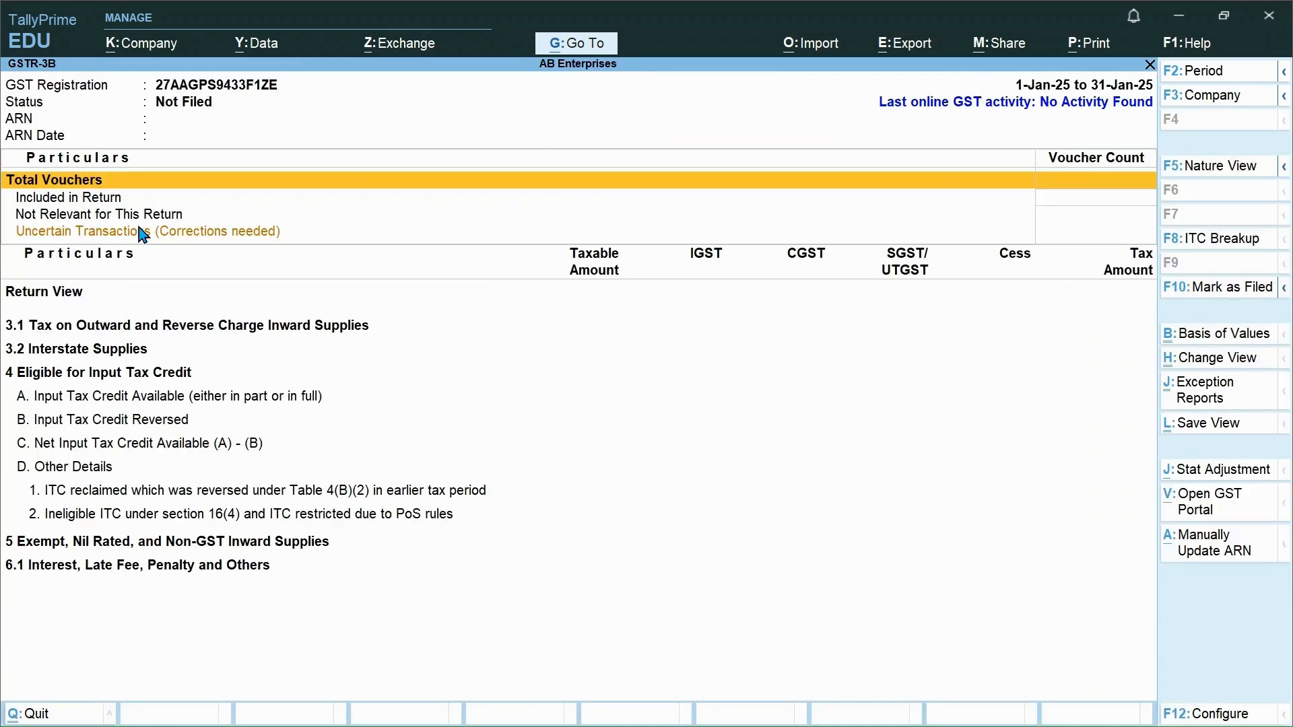
# Set the GSTR-3B report period from 1-4-2024 to 31-3-2025
pyautogui.click(1197, 72)
pyautogui.write('01-04-2024')
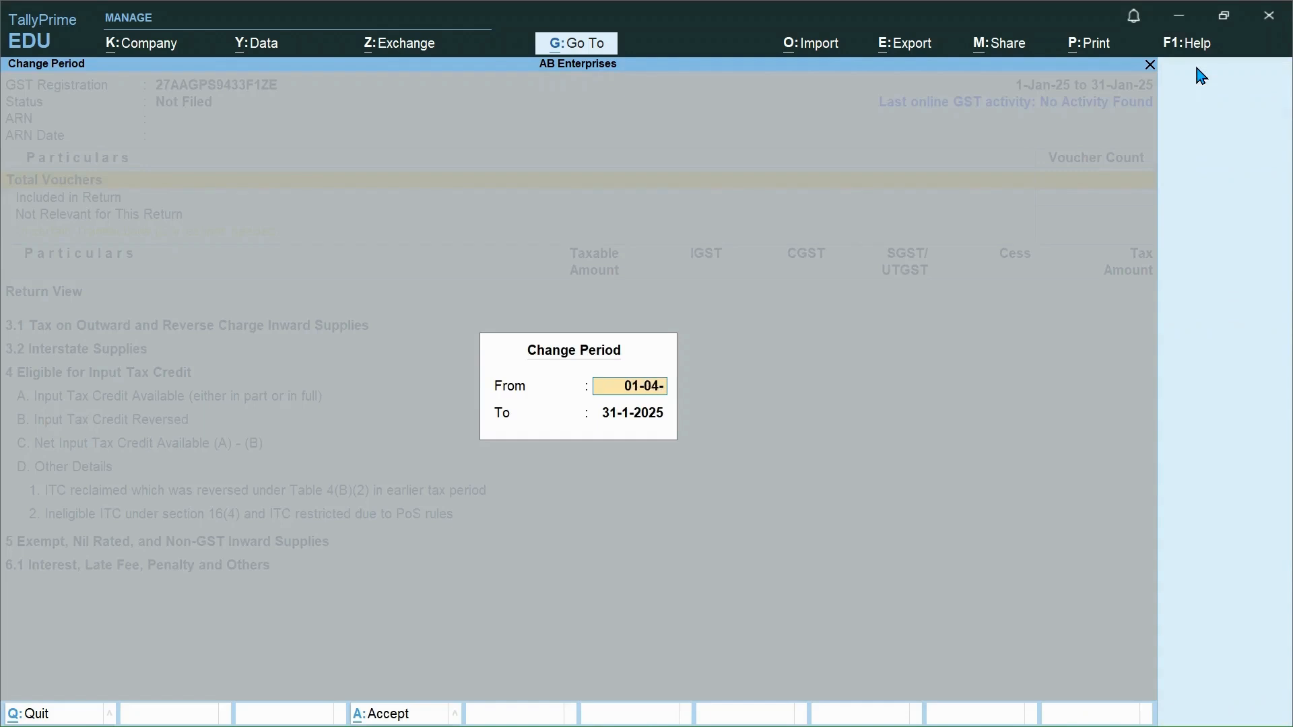
pyautogui.press('Return')
pyautogui.write('31-03-2025')
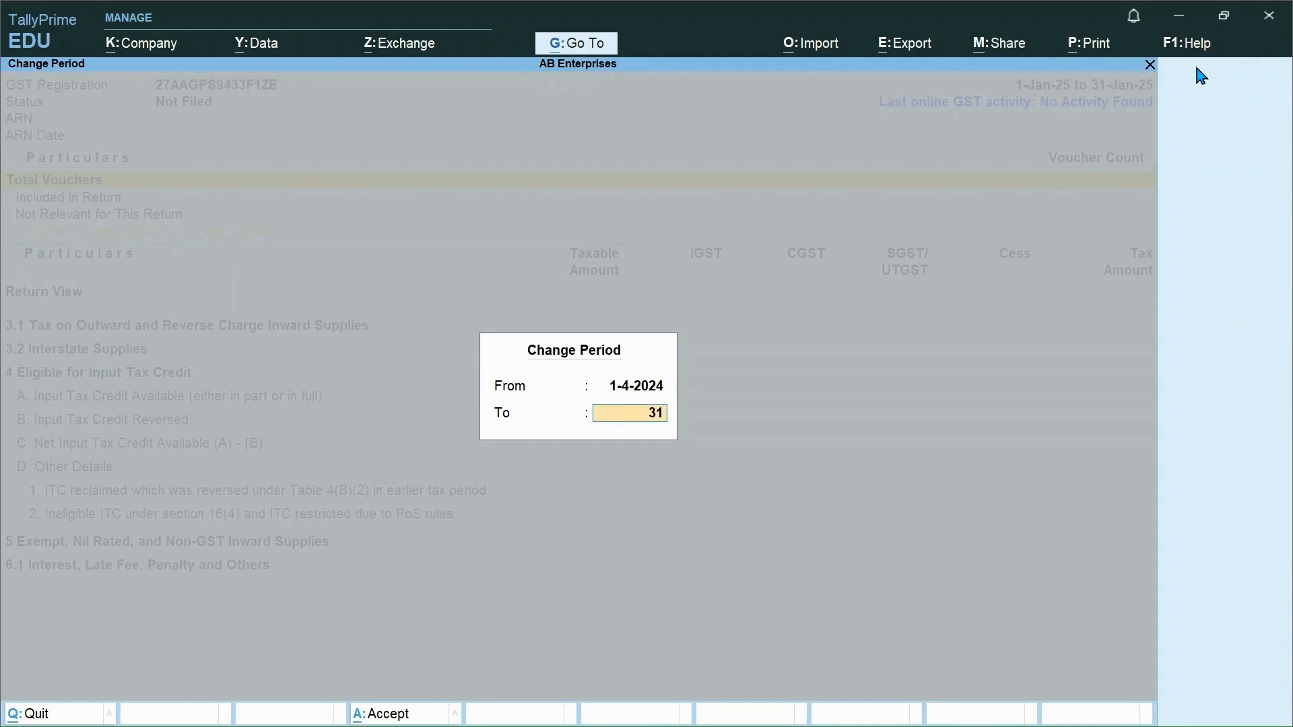
pyautogui.press('Return')
# Drill down from Input Tax Credit Available in GSTR-3B to the voucher register of All other Input Tax Credit
pyautogui.press('Down')
pyautogui.press('Down')
pyautogui.press('Down')
pyautogui.press('Down')
pyautogui.press('Down')
pyautogui.press('Down')
pyautogui.press('Down')
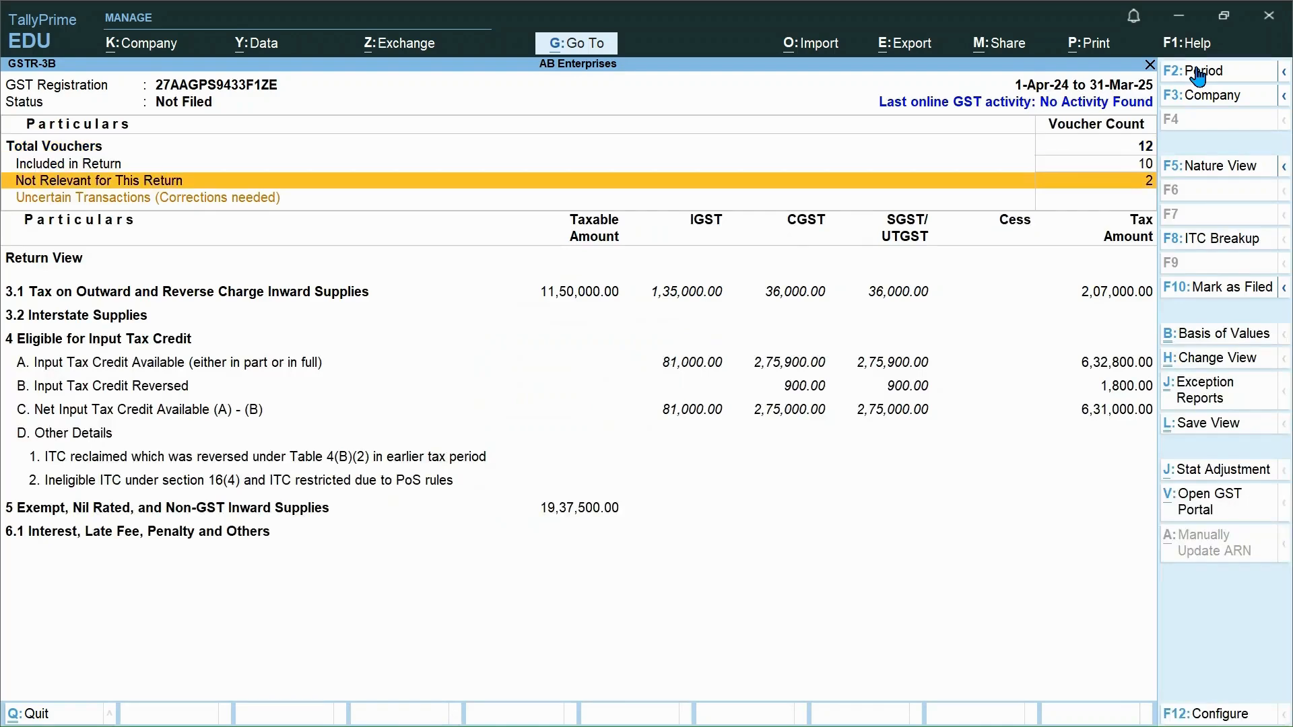
pyautogui.press('Up')
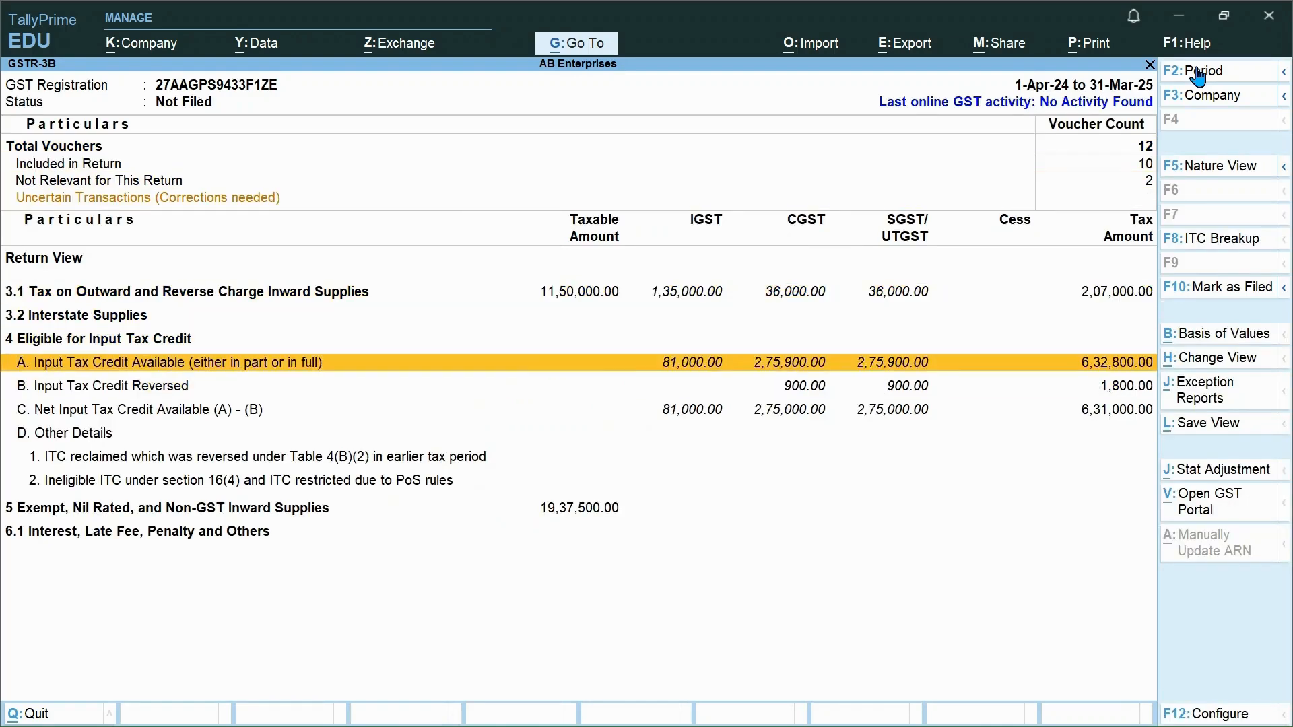
pyautogui.press('Return')
pyautogui.press('Down')
pyautogui.press('Down')
pyautogui.press('Down')
pyautogui.press('Down')
pyautogui.press('Return')
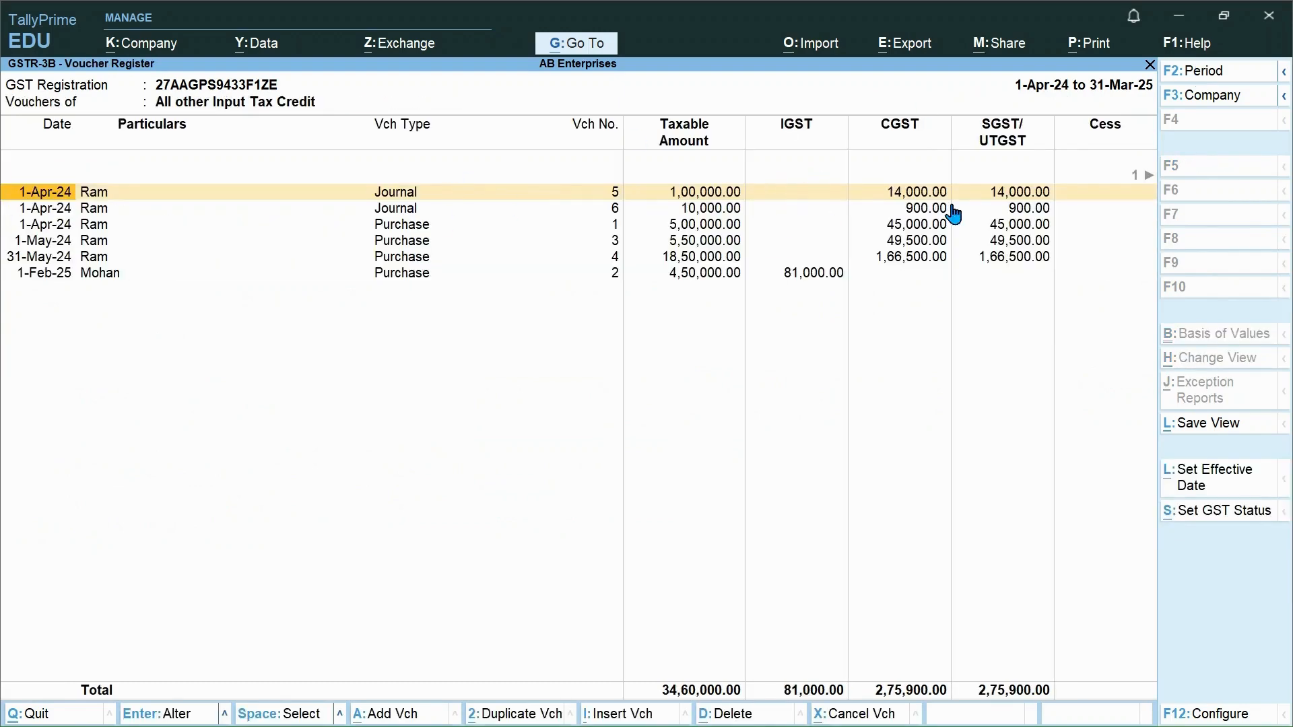
# Go back to the GSTR-3B summary, examine the Input Tax Credit Reversed line and leave the return
pyautogui.press('Escape')
pyautogui.press('Escape')
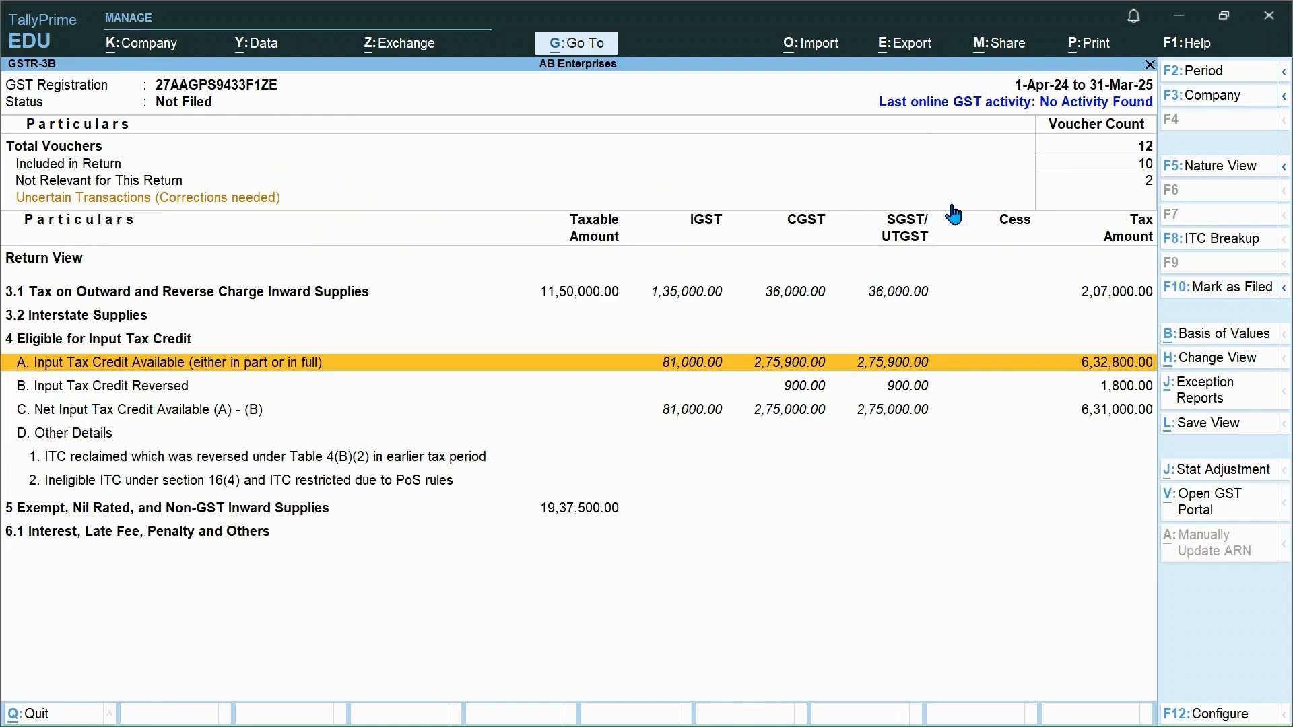
pyautogui.press('Down')
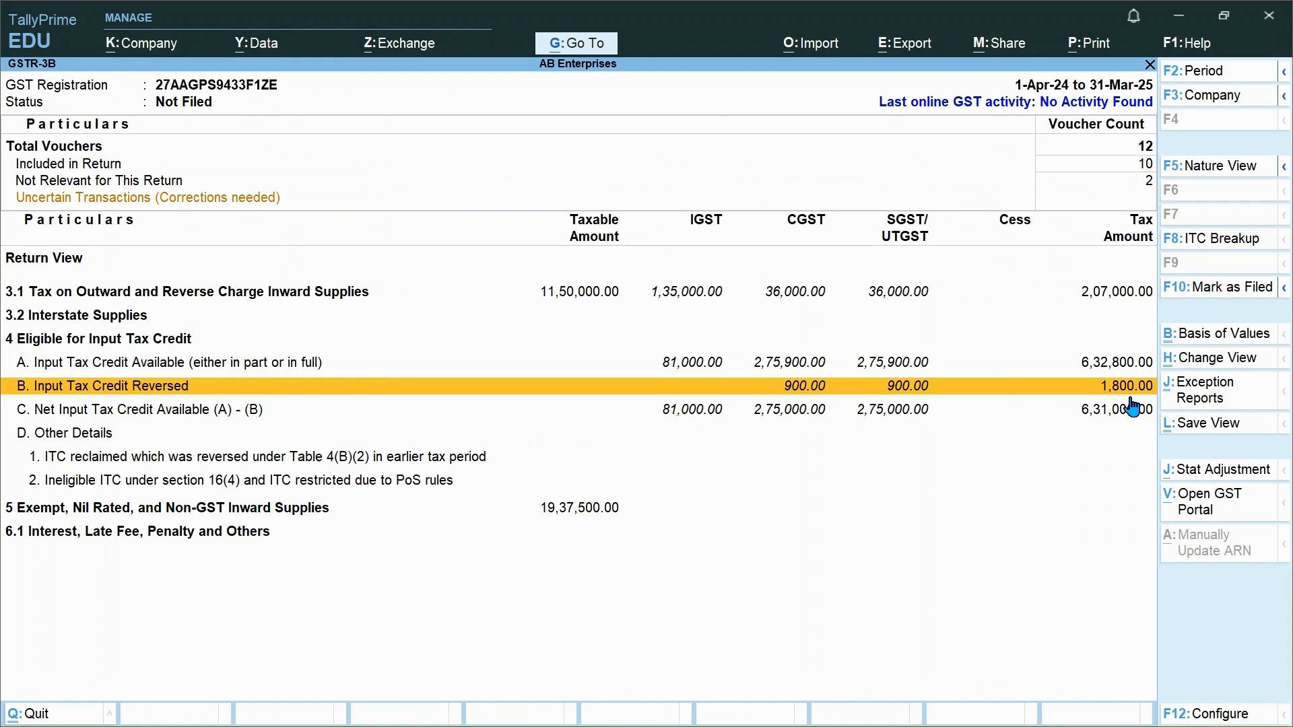
pyautogui.press('Escape')
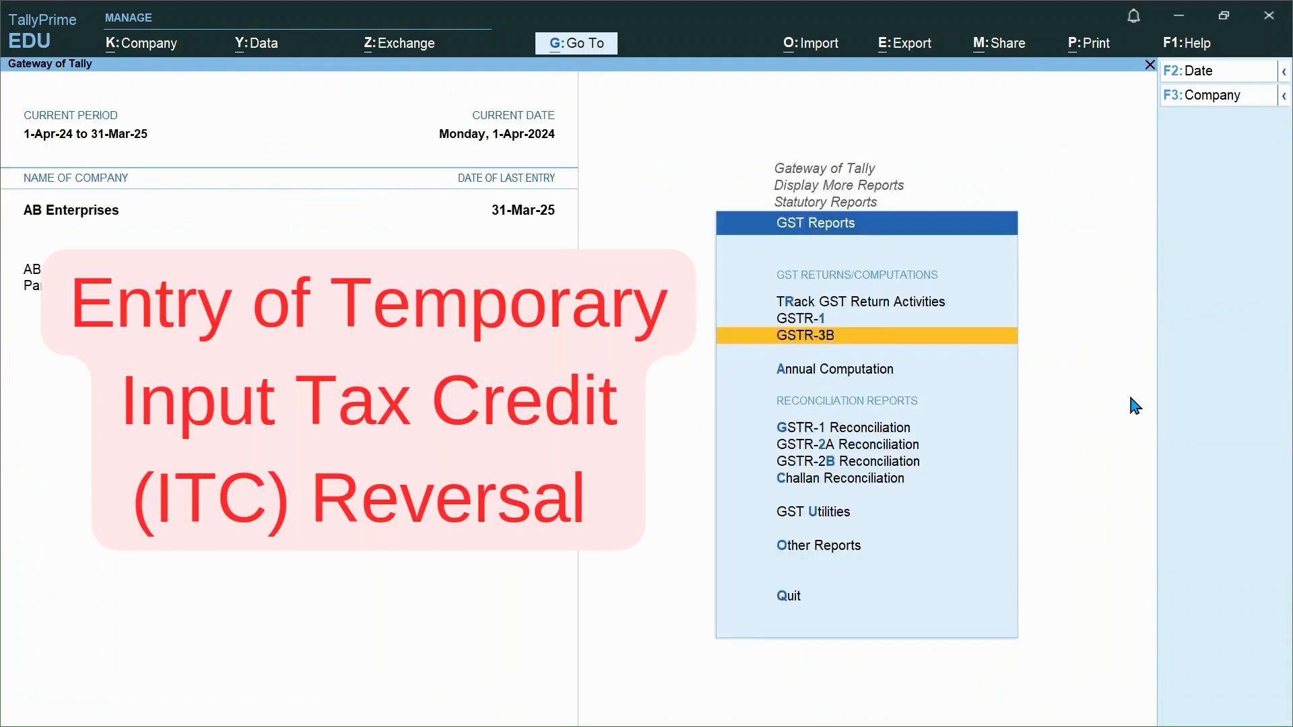
# Reopen GSTR-3B and drill down into Input Tax Credit Available (either in part or in full)
pyautogui.press('Escape')
pyautogui.press('Down')
pyautogui.press('Down')
pyautogui.press('Down')
pyautogui.press('Down')
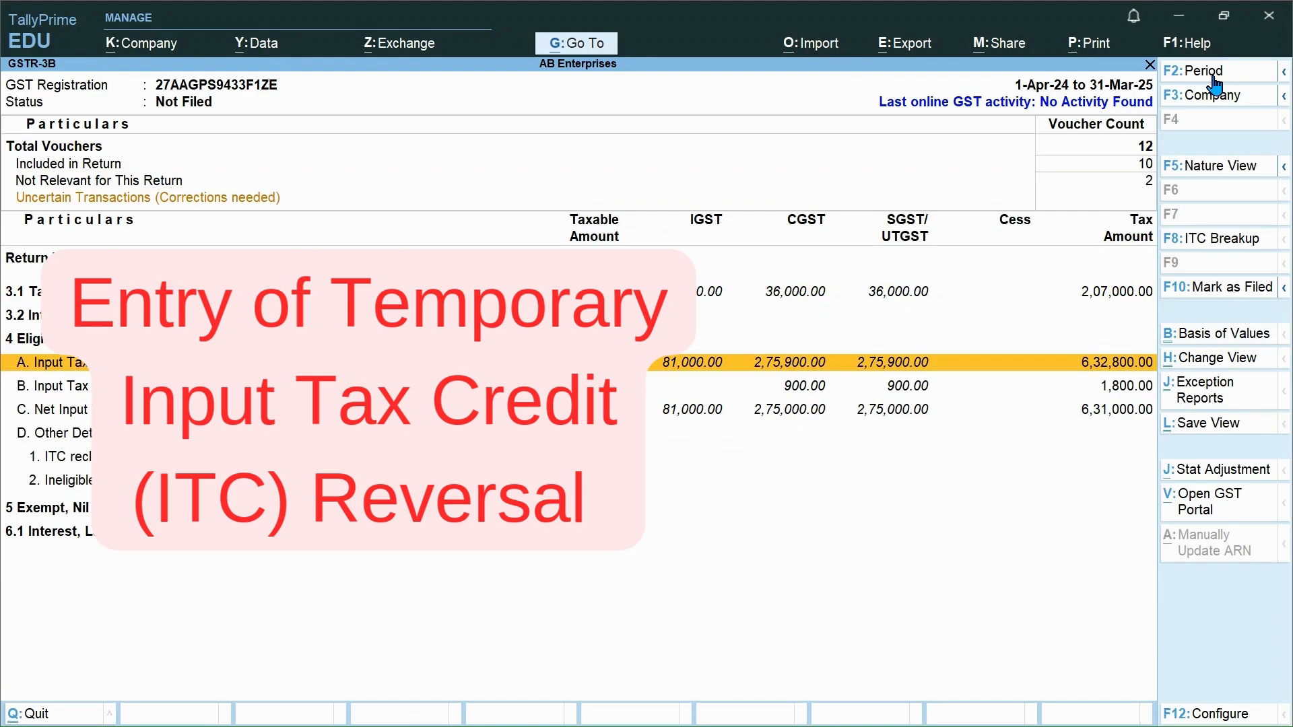
pyautogui.press('Return')
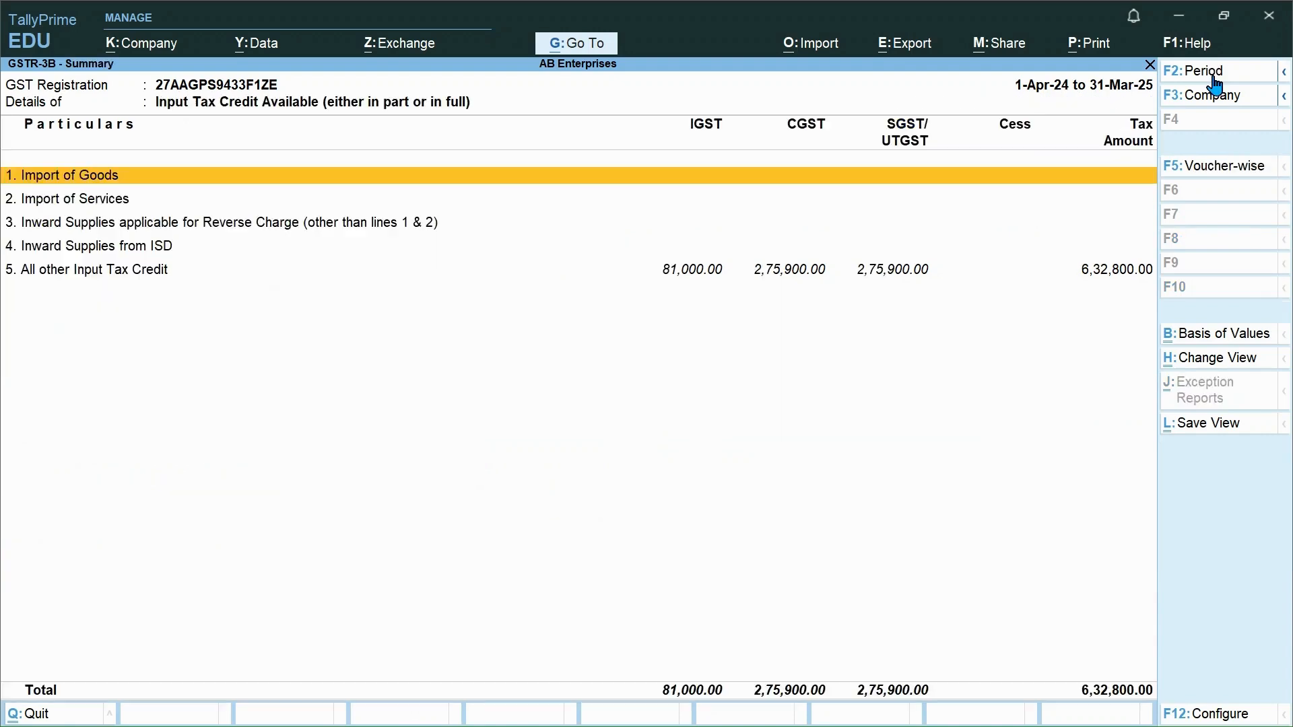
# Open the voucher register behind line 5, All other Input Tax Credit
pyautogui.press('Down')
pyautogui.press('Down')
pyautogui.press('Down')
pyautogui.press('Down')
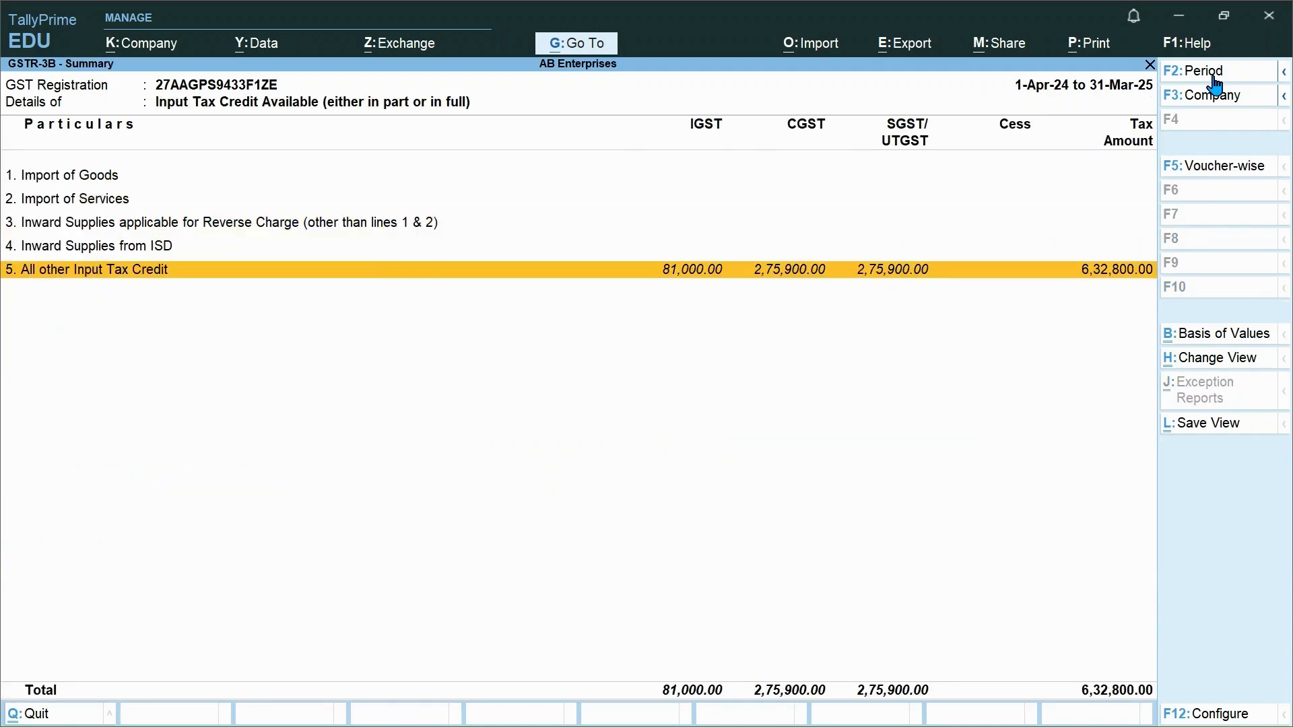
pyautogui.press('Return')
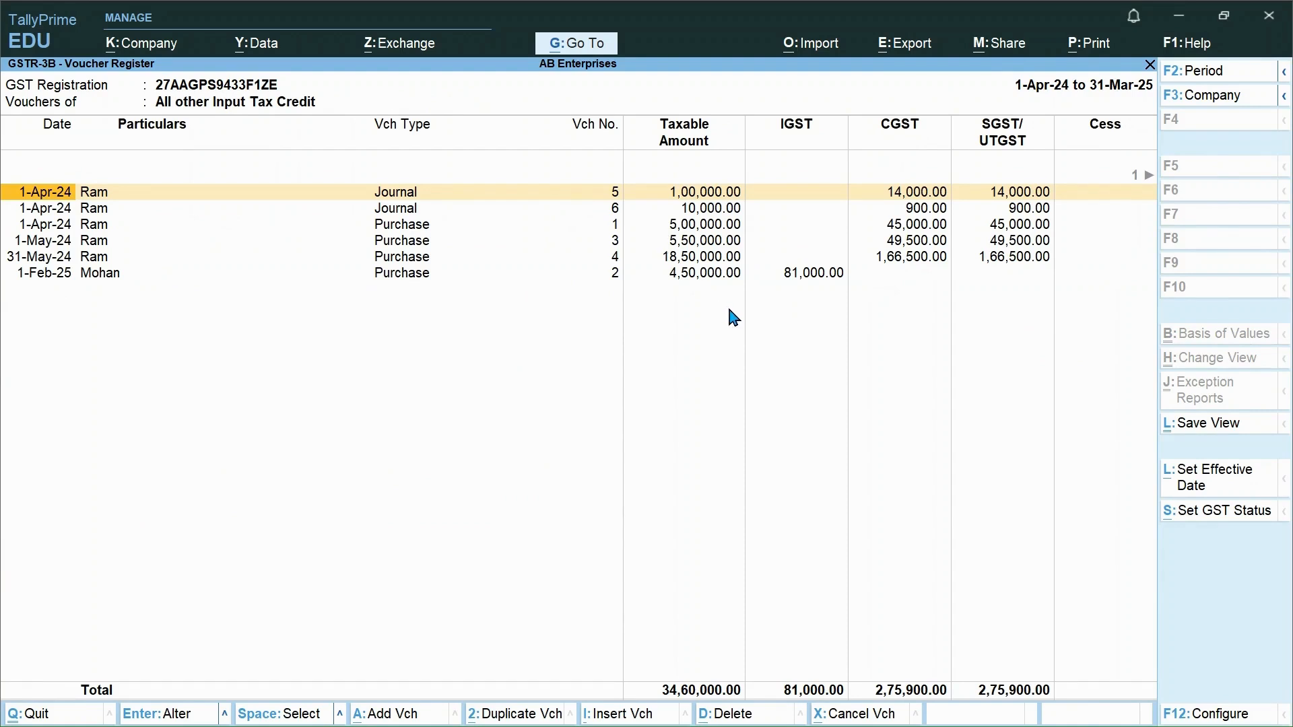
# Open purchase voucher 3 dated 1-May-24, examine its item value and GST amounts, and return to the Gateway of Tally
pyautogui.press('Down')
pyautogui.press('Down')
pyautogui.press('Down')
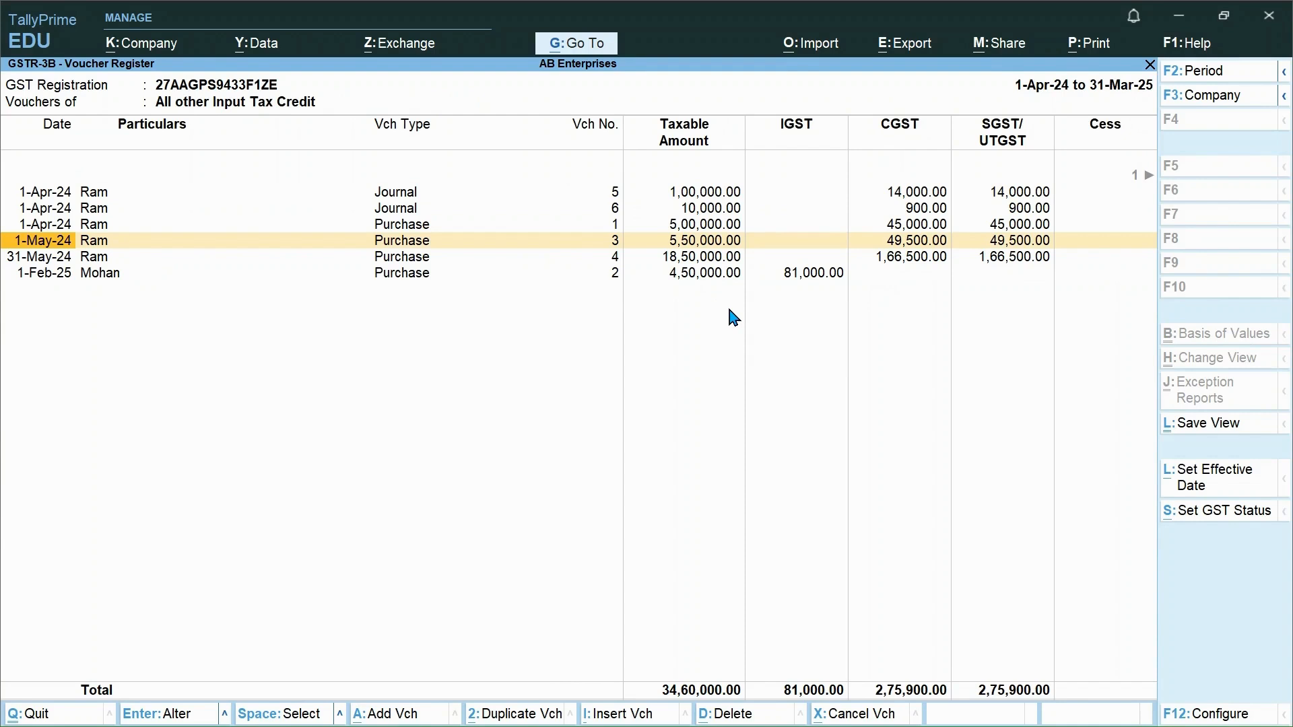
pyautogui.press('Return')
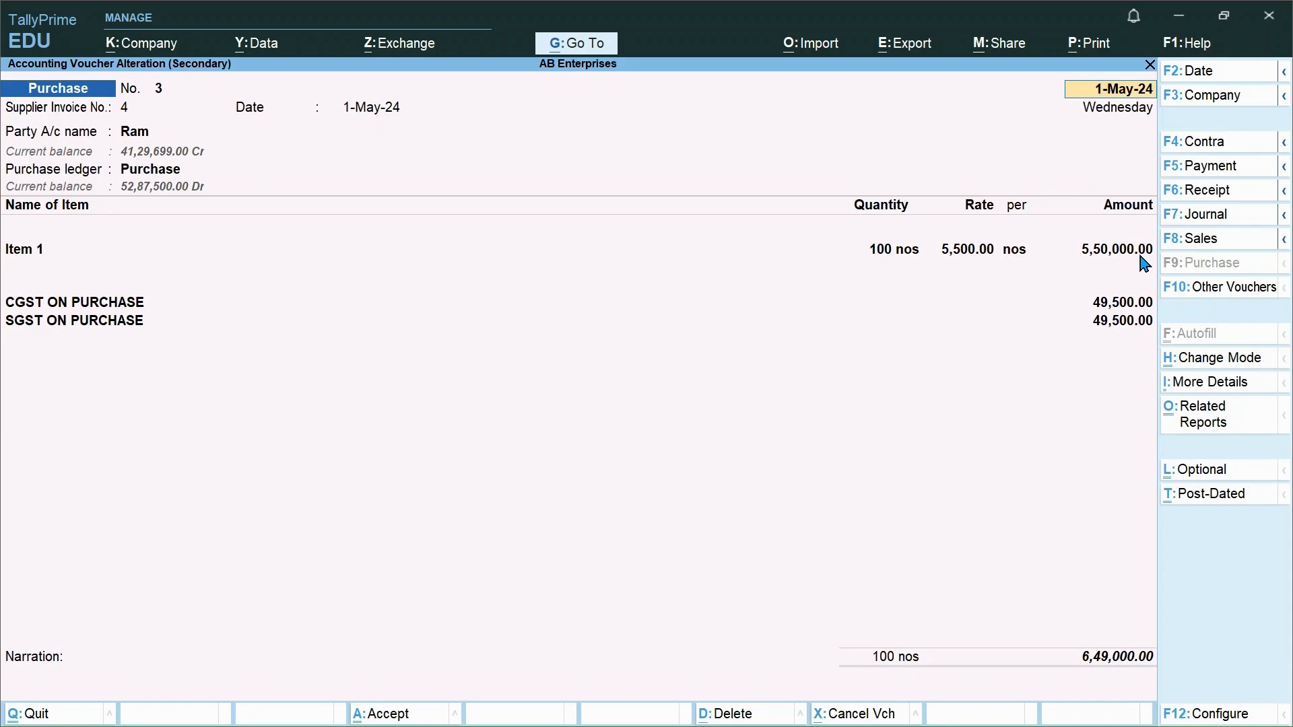
pyautogui.hotkey('ctrl', 'a')
pyautogui.press('Escape')
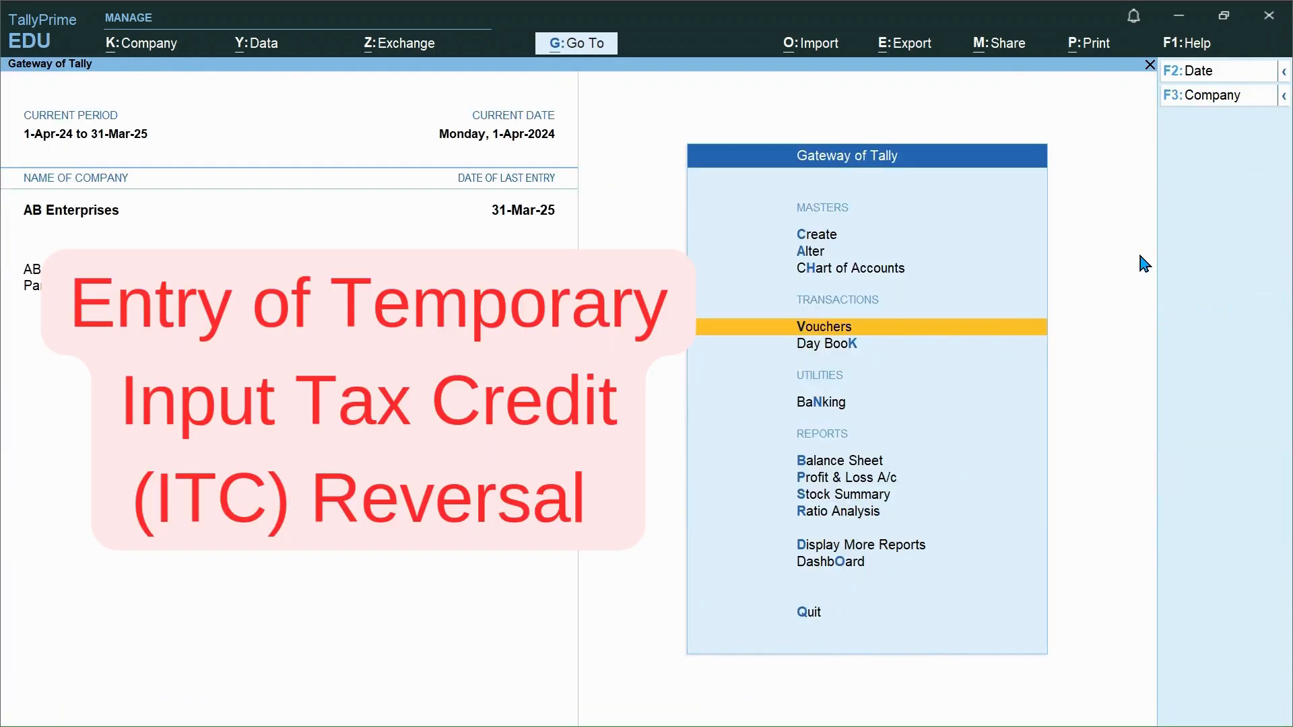
# Start a new journal voucher and open its stat adjustment details with GST as the type of duty/tax
pyautogui.press('Return')
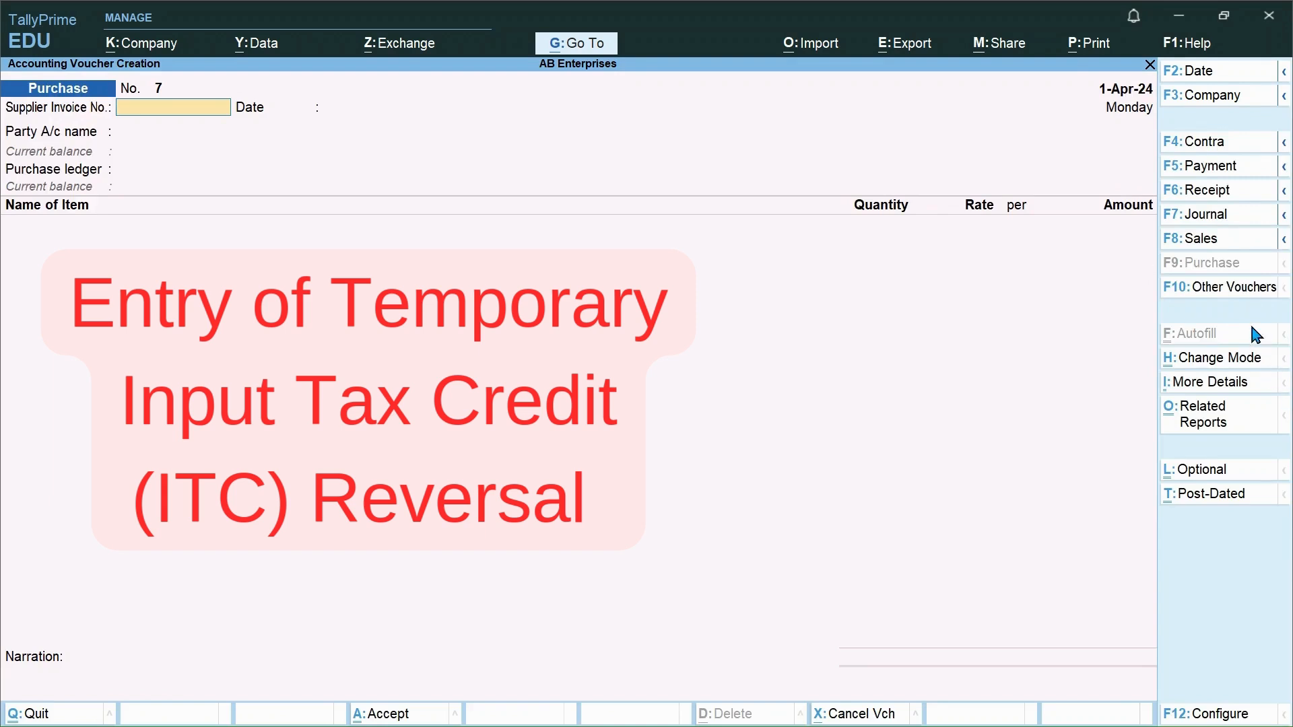
pyautogui.click(1212, 217)
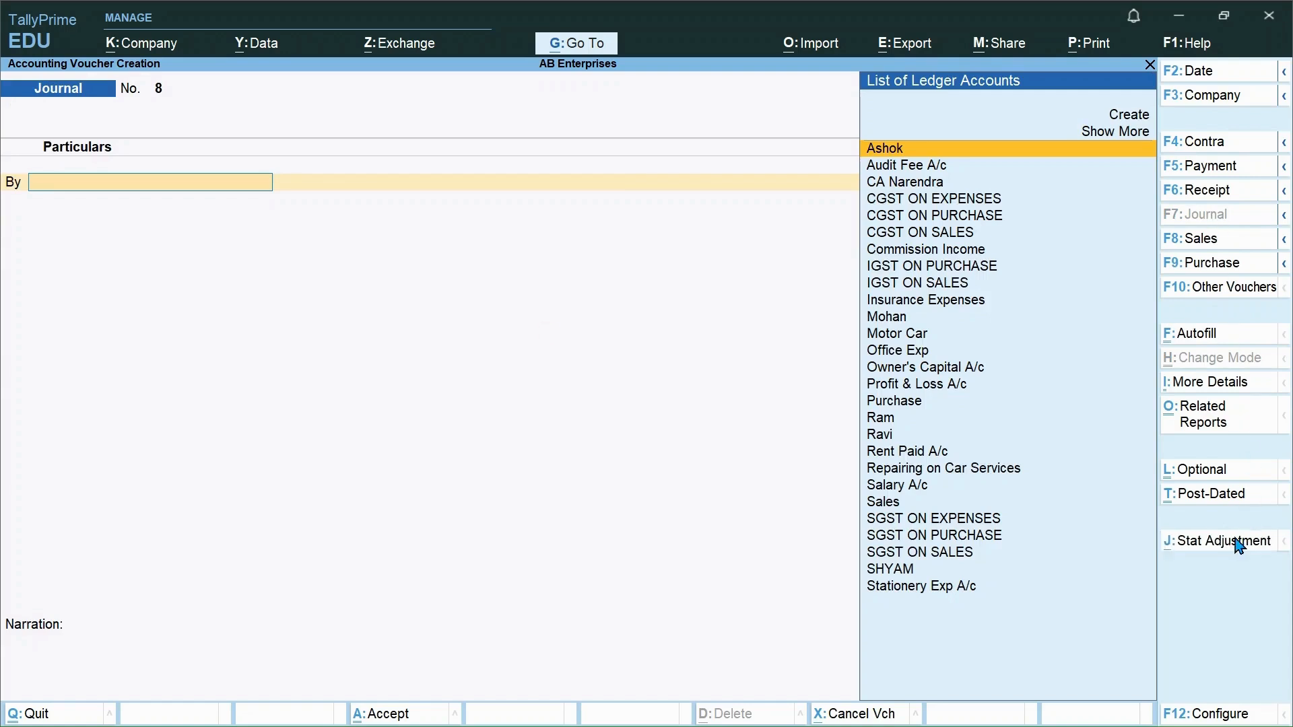
pyautogui.click(1240, 542)
pyautogui.press('Return')
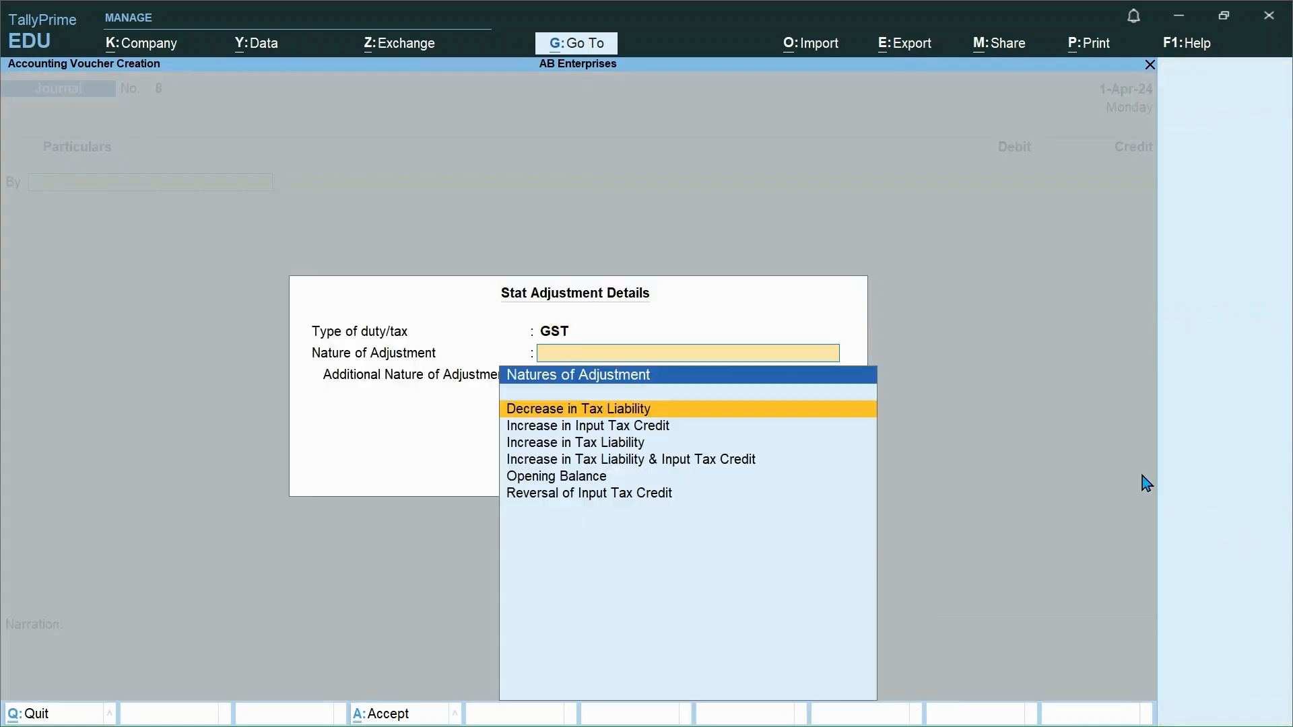
# Set the nature of adjustment to Reversal of Input Tax Credit
pyautogui.press('Down')
pyautogui.press('Down')
pyautogui.press('Down')
pyautogui.press('Down')
pyautogui.press('Down')
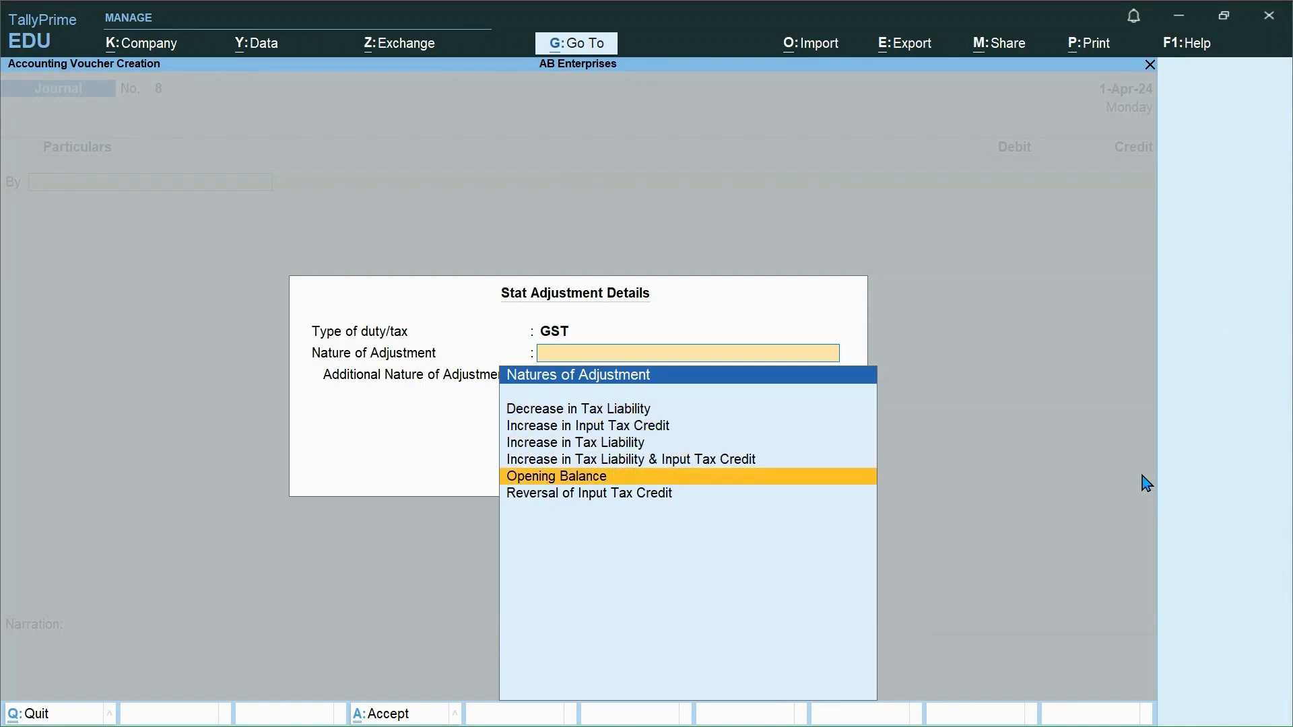
pyautogui.press('Return')
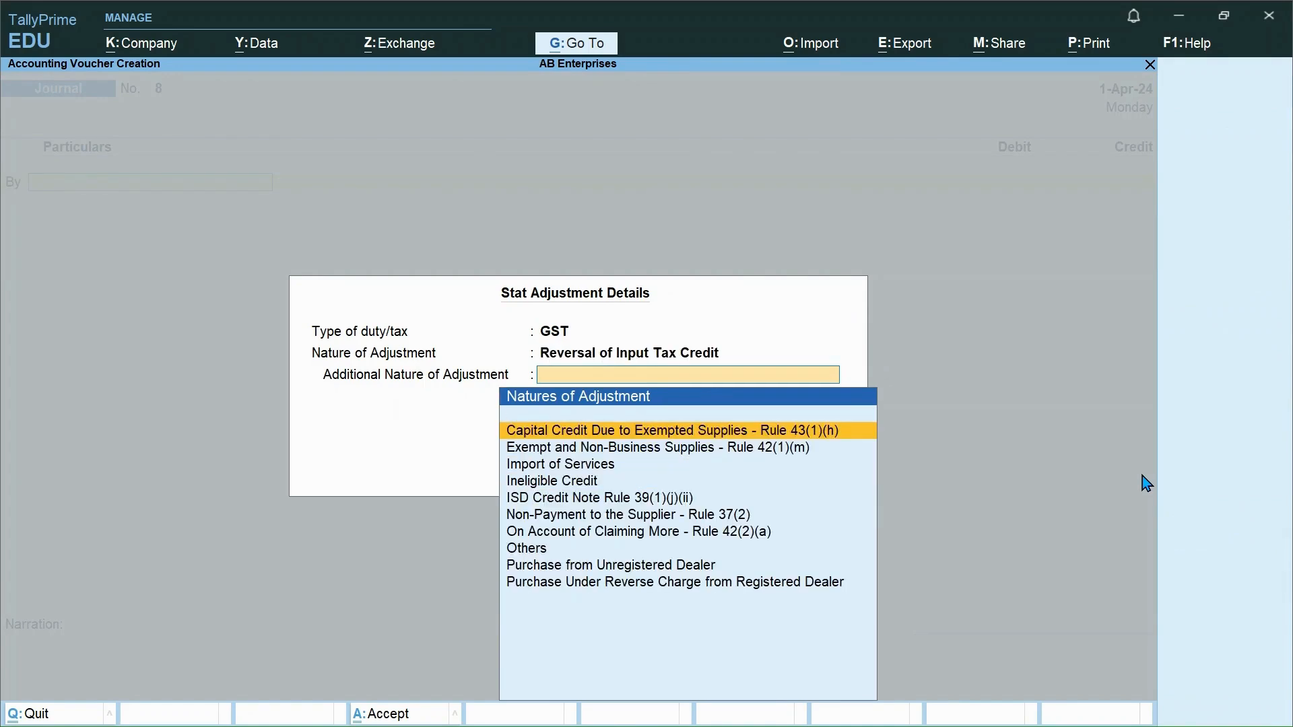
# Set the additional nature of adjustment to Non-Payment to the Supplier - Rule 37(2)
pyautogui.press('Down')
pyautogui.press('Down')
pyautogui.press('Down')
pyautogui.press('Down')
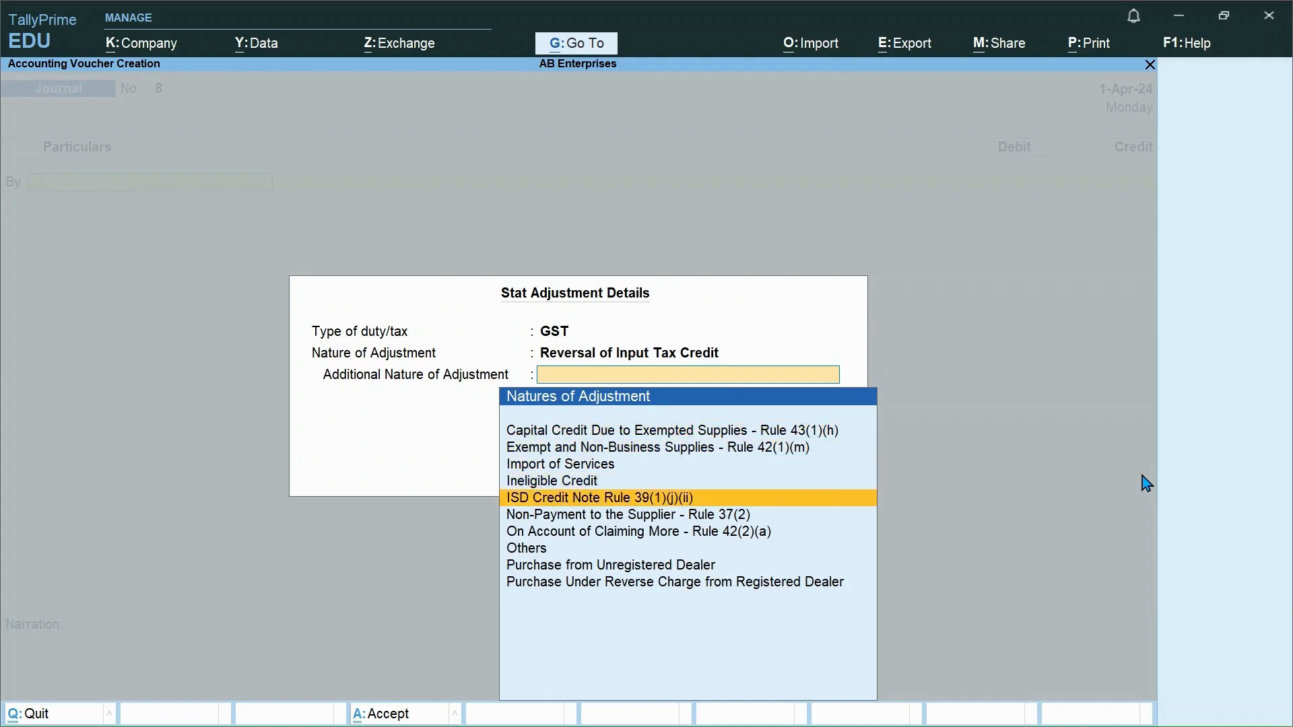
pyautogui.press('Down')
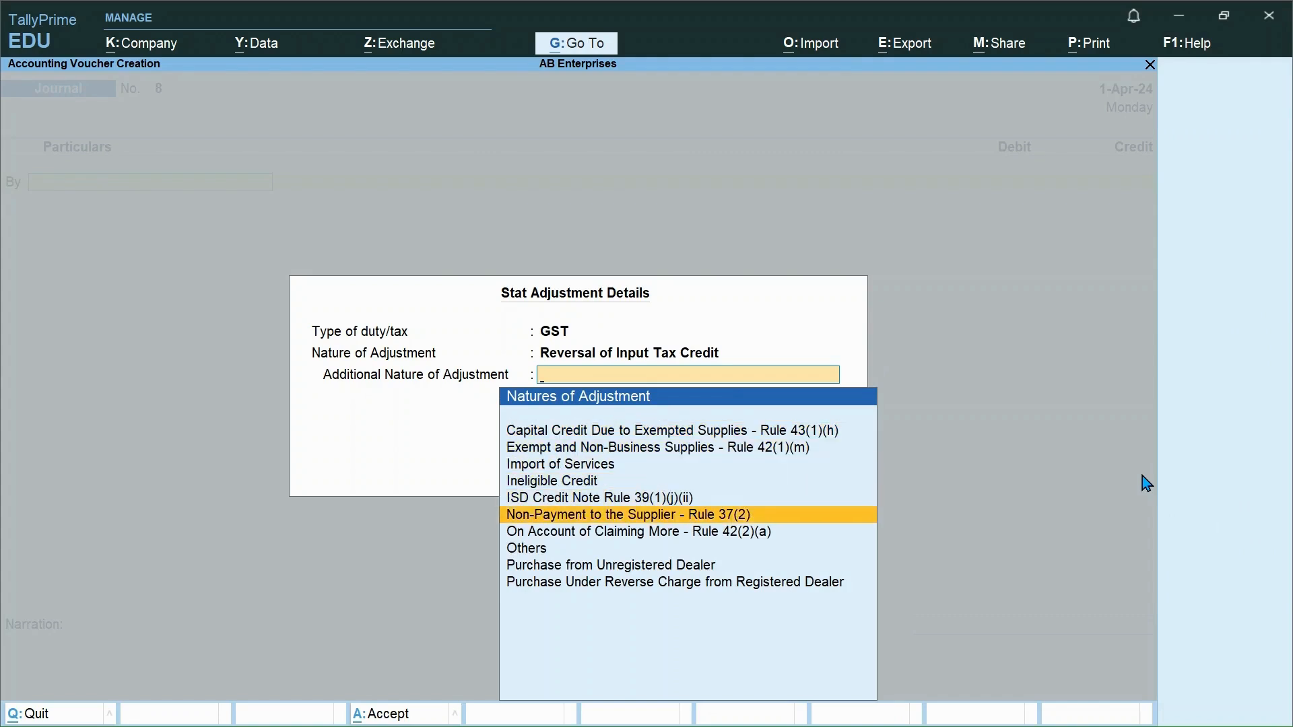
pyautogui.press('Return')
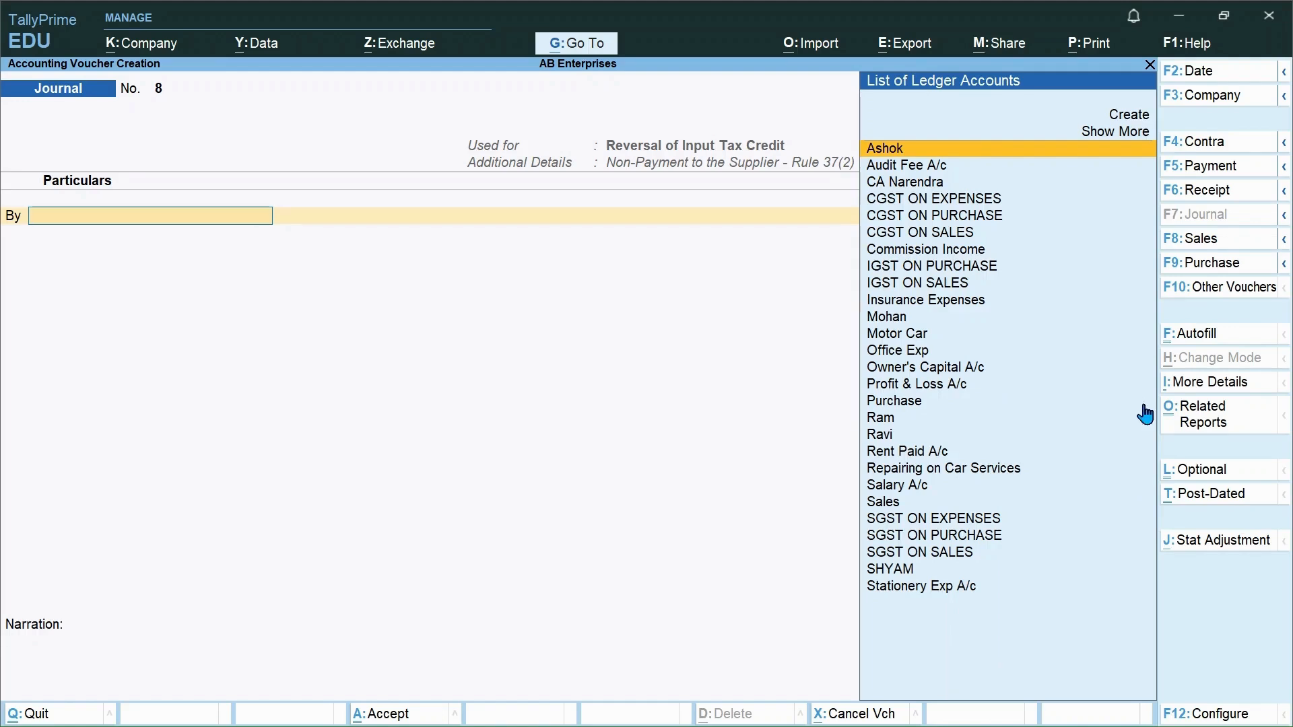
# Set the journal voucher date to 31-05-24
pyautogui.click(1210, 81)
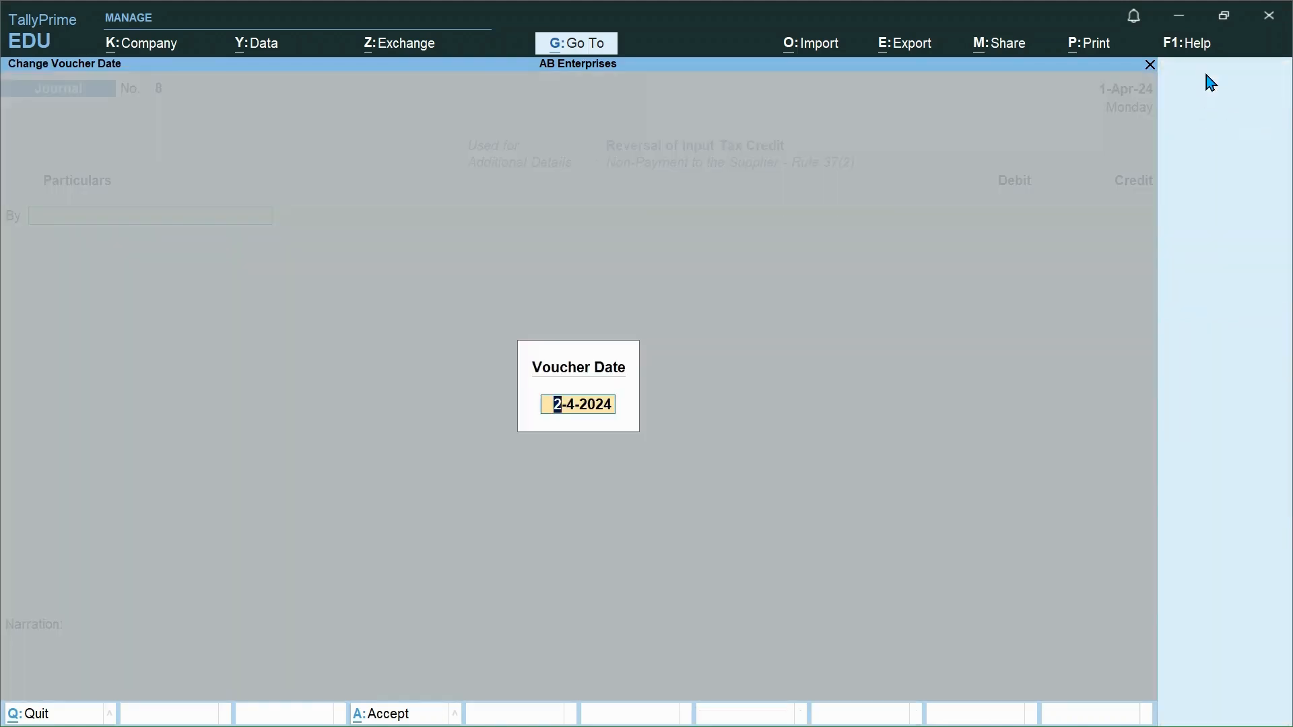
pyautogui.write('31-05-24')
pyautogui.press('Return')
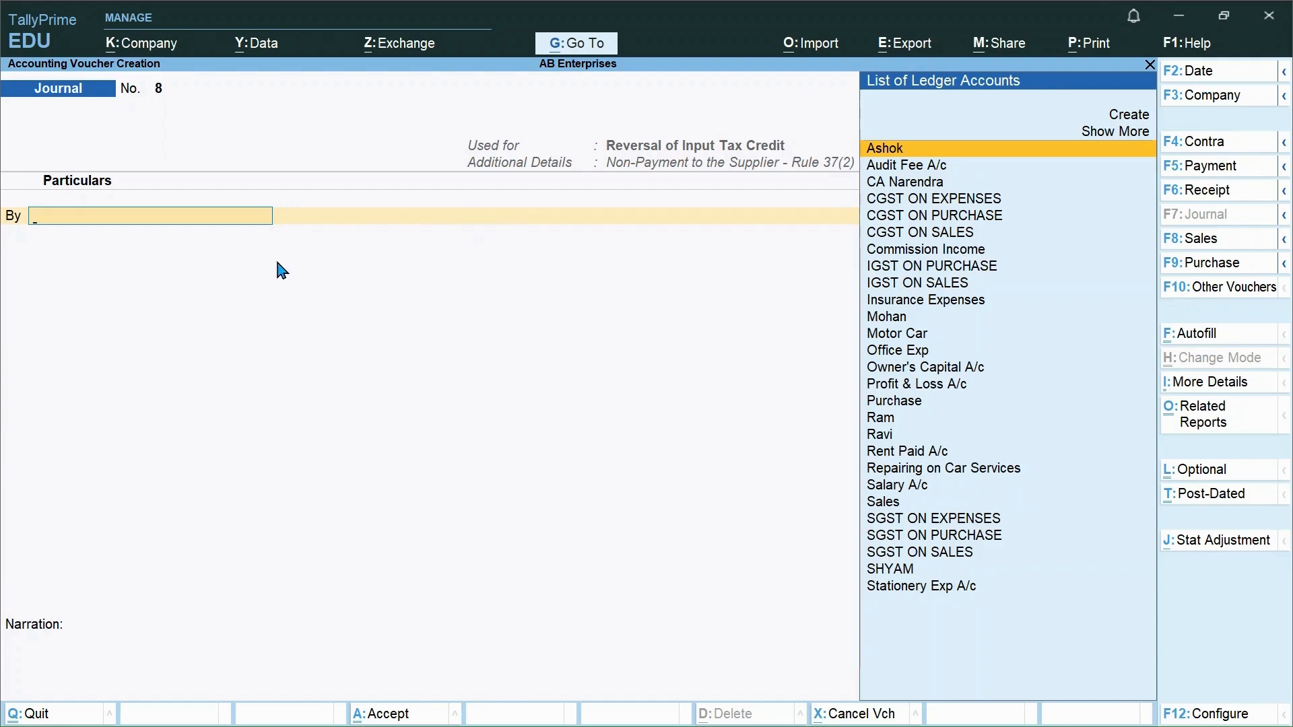
# Create a ledger named GST ITC Reversal and Reclaim under Current Assets for the journal's debit line
pyautogui.hotkey('alt', 'c')
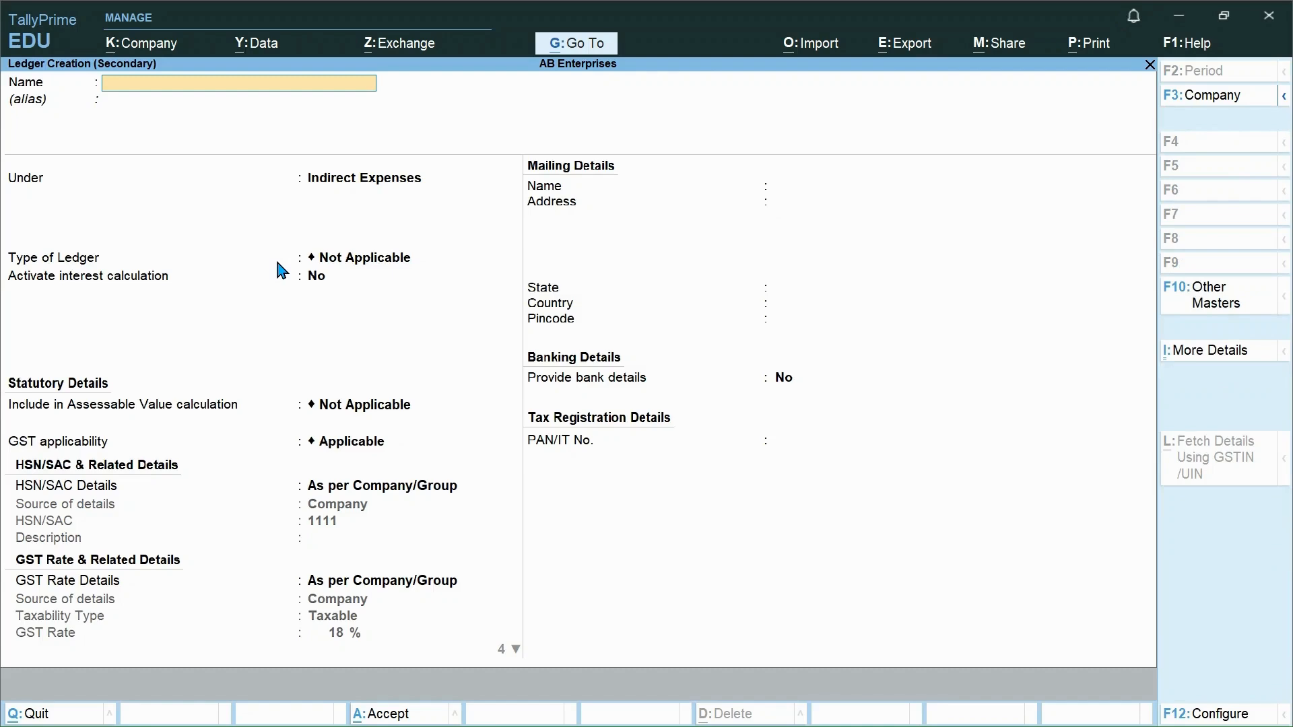
pyautogui.press('capslock')
pyautogui.write('GST ITC Reversal and')
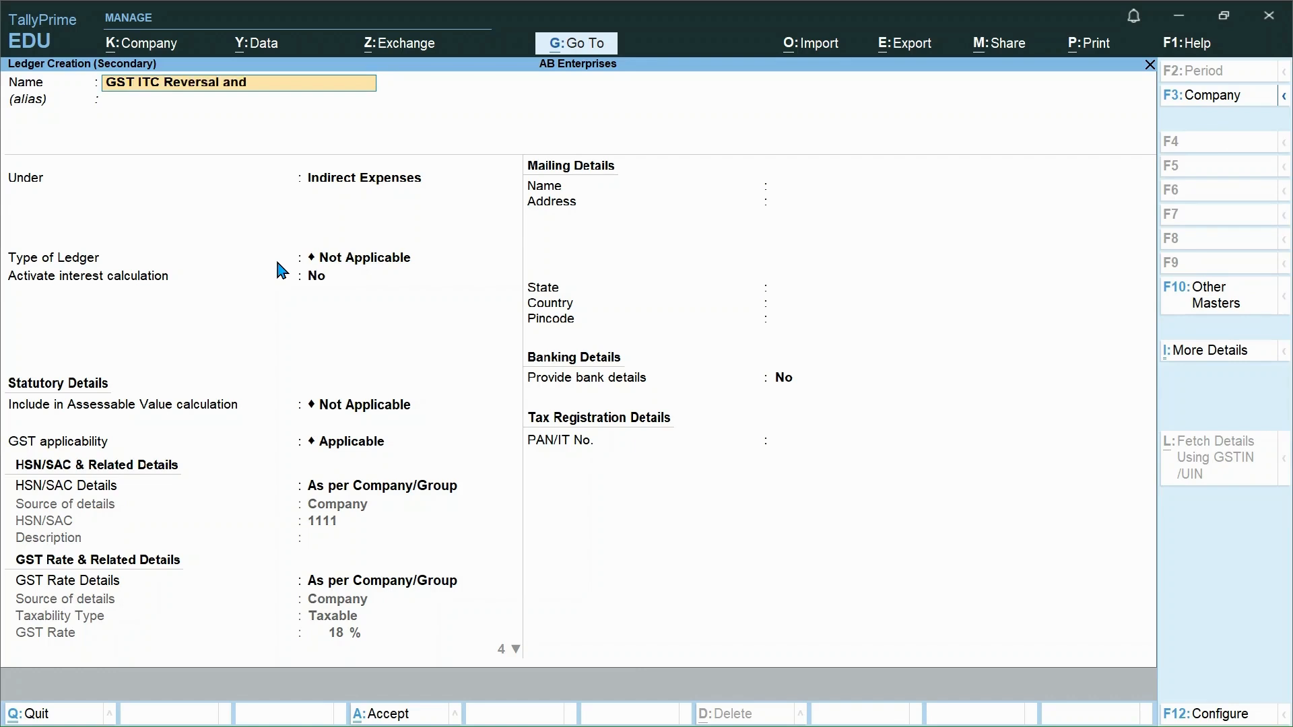
pyautogui.write(' Reclaim')
pyautogui.press('Return')
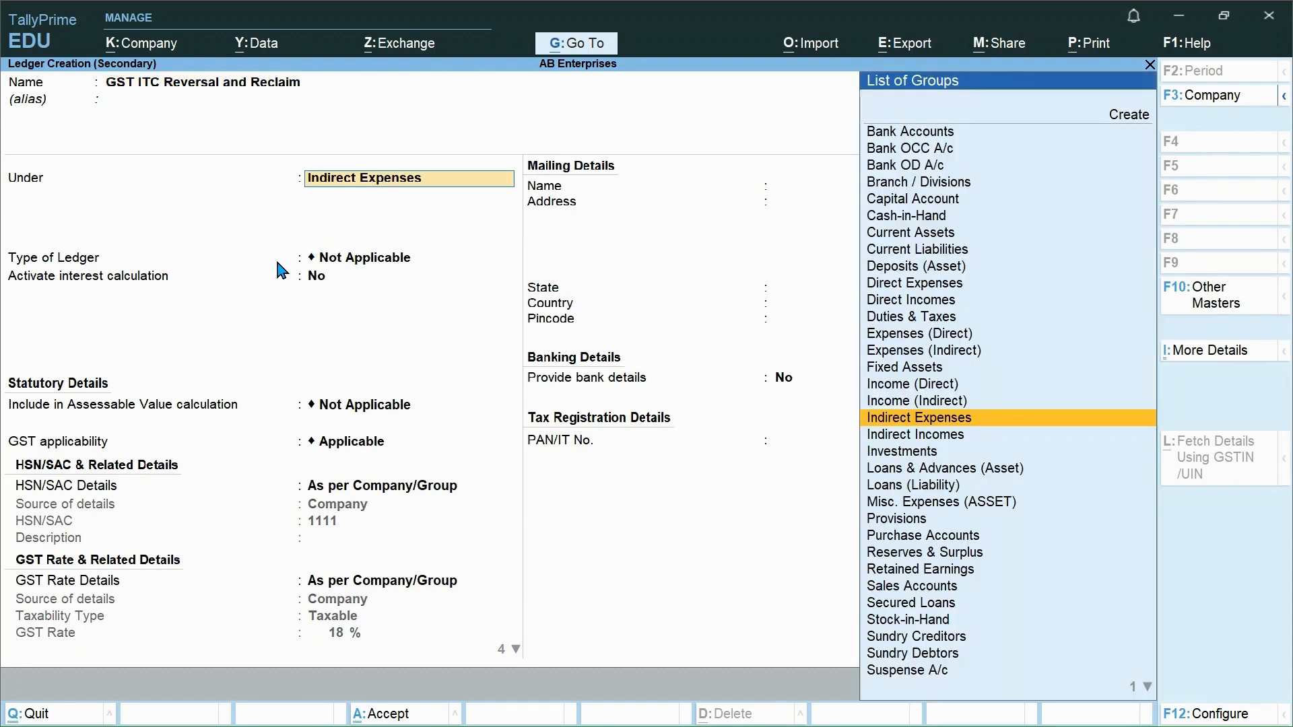
pyautogui.write('Curr')
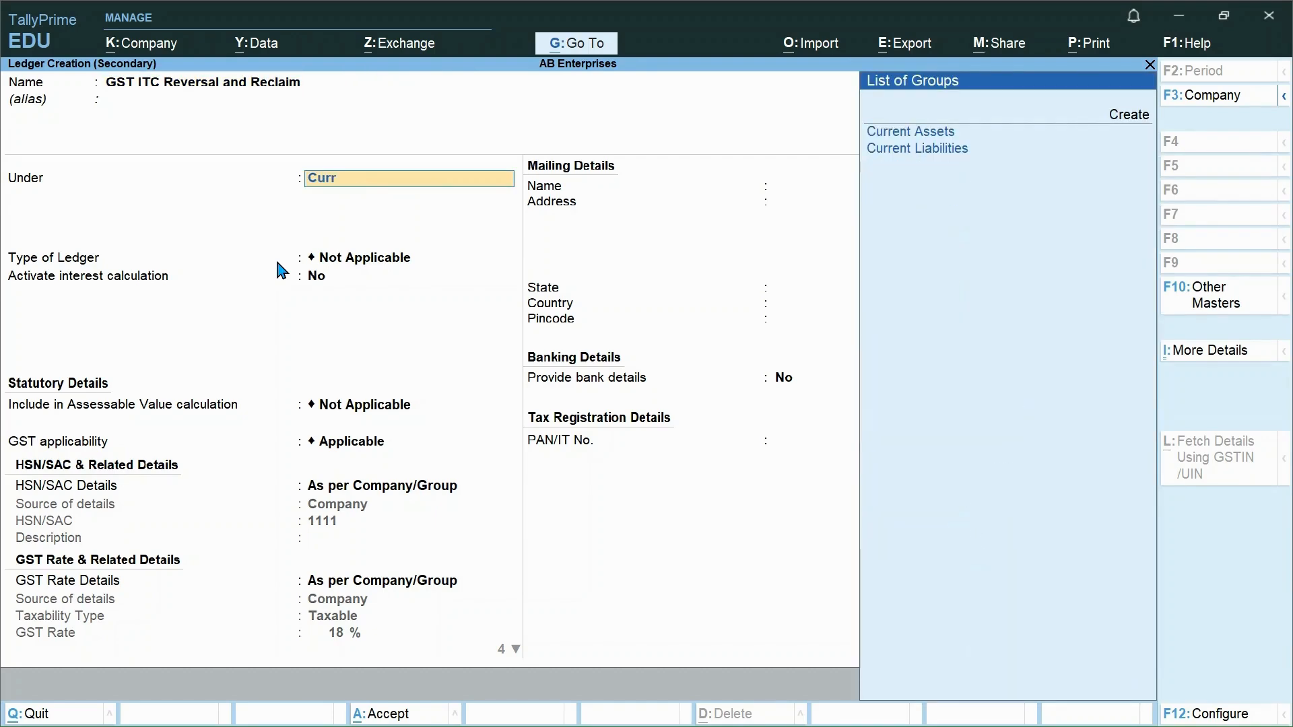
pyautogui.press('Return')
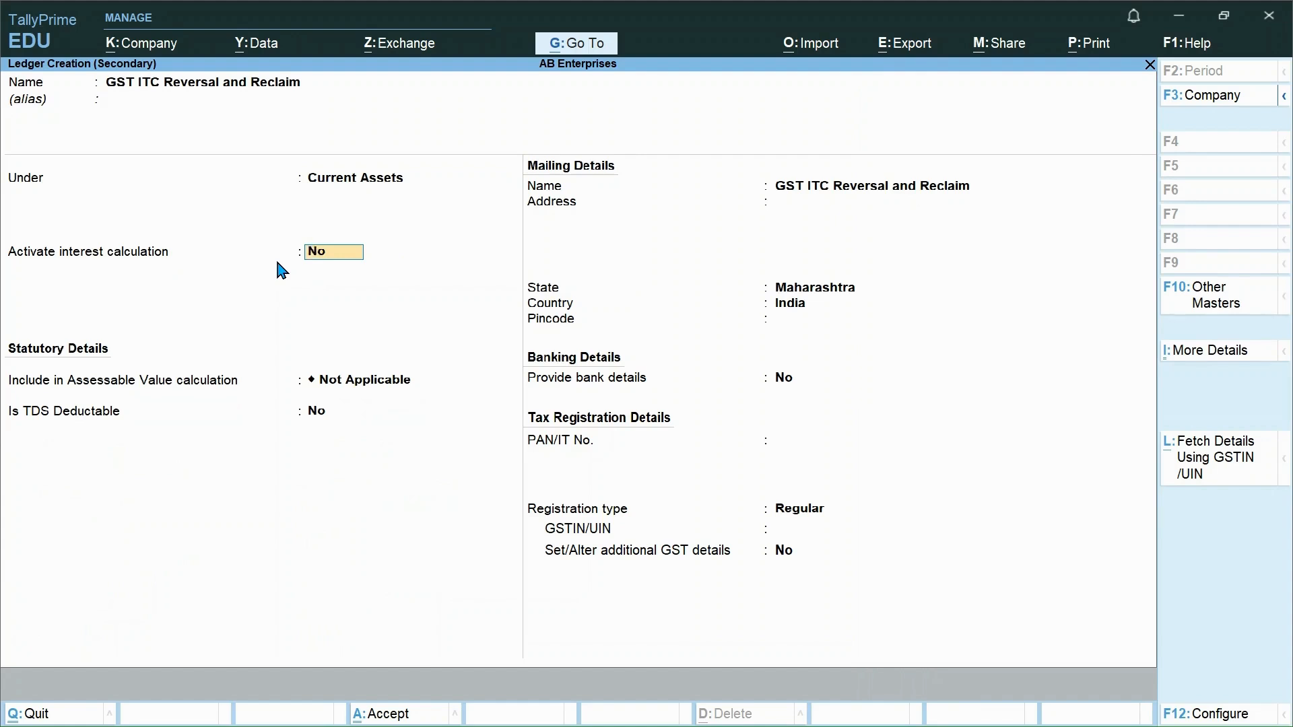
pyautogui.hotkey('ctrl', 'a')
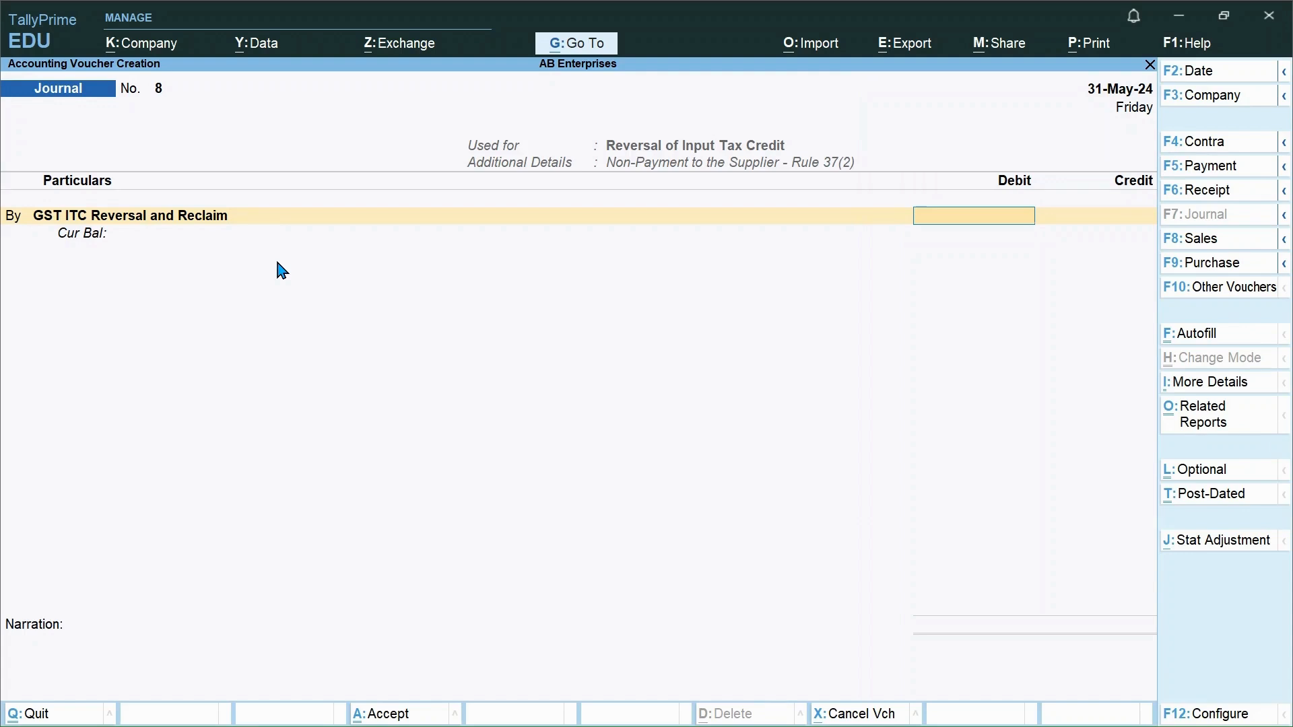
# Debit the GST ITC Reversal and Reclaim ledger with 99,000 and proceed to the credit line
pyautogui.write('99000')
pyautogui.press('Return')
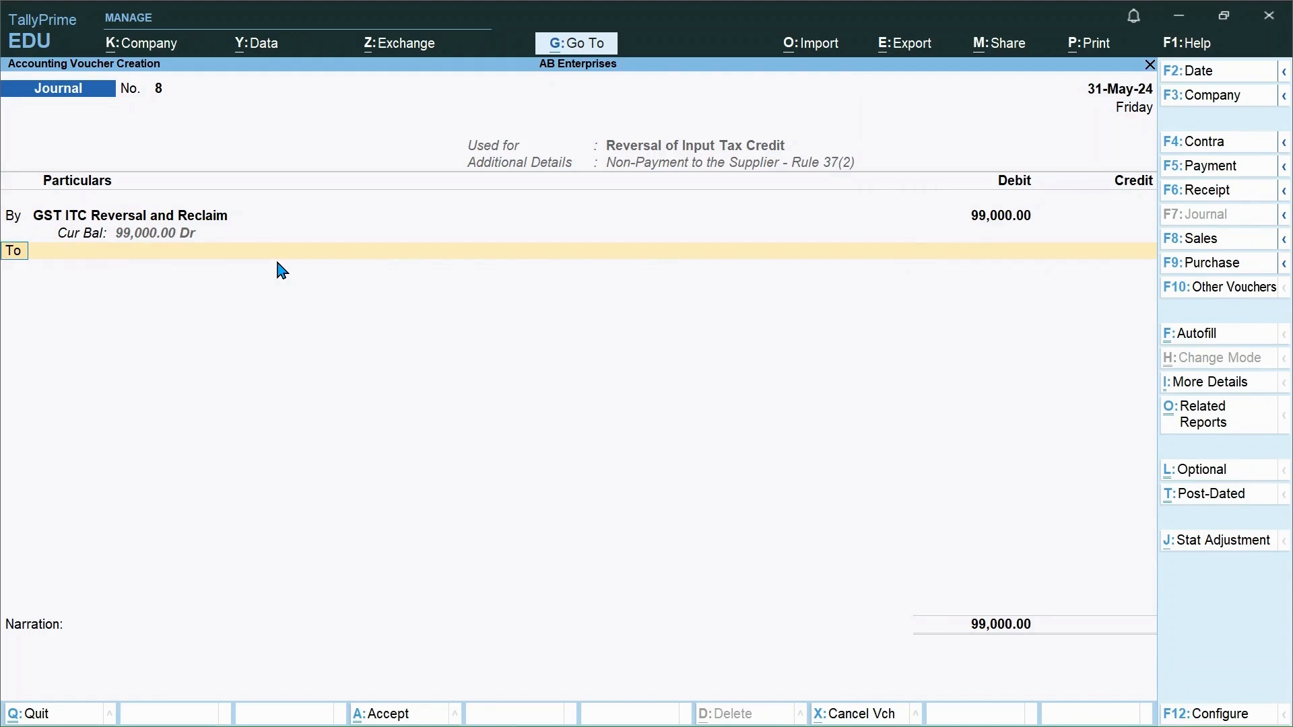
pyautogui.press('Return')
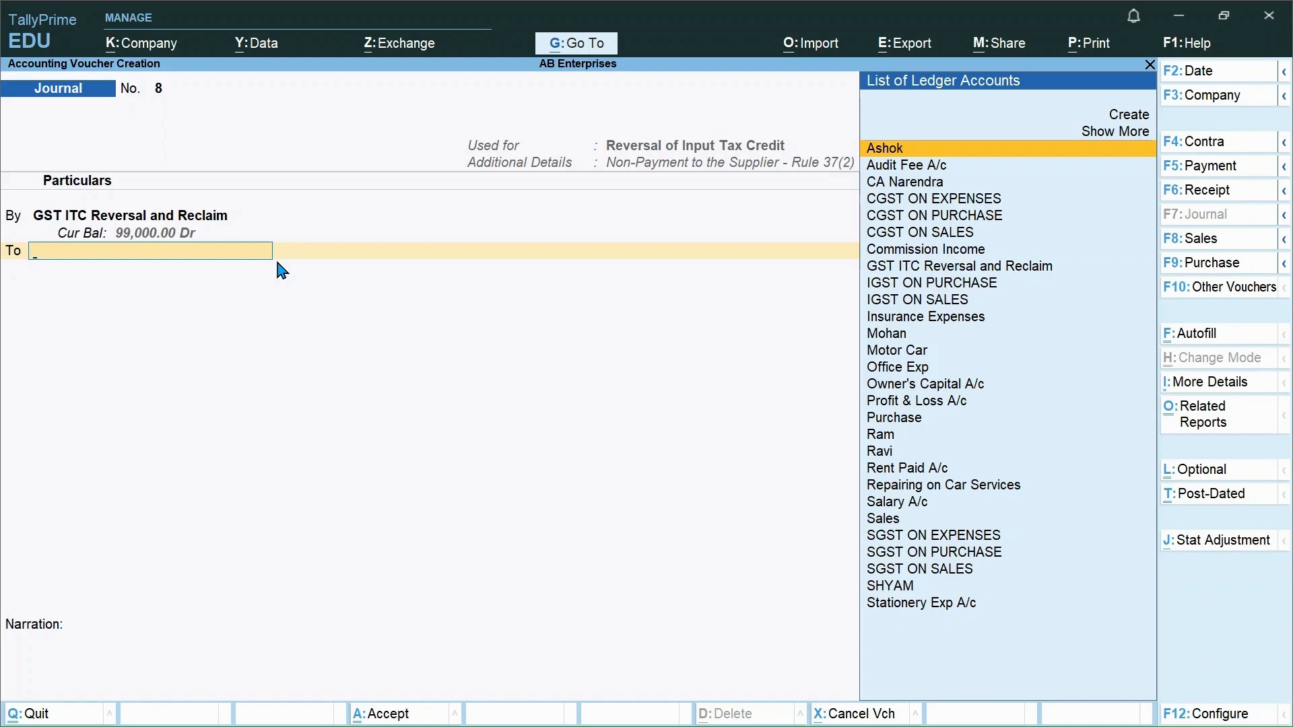
# Credit the CGST ON PURCHASE ledger with a GST rate of 9% and a taxable value of 550000
pyautogui.write('Cgst')
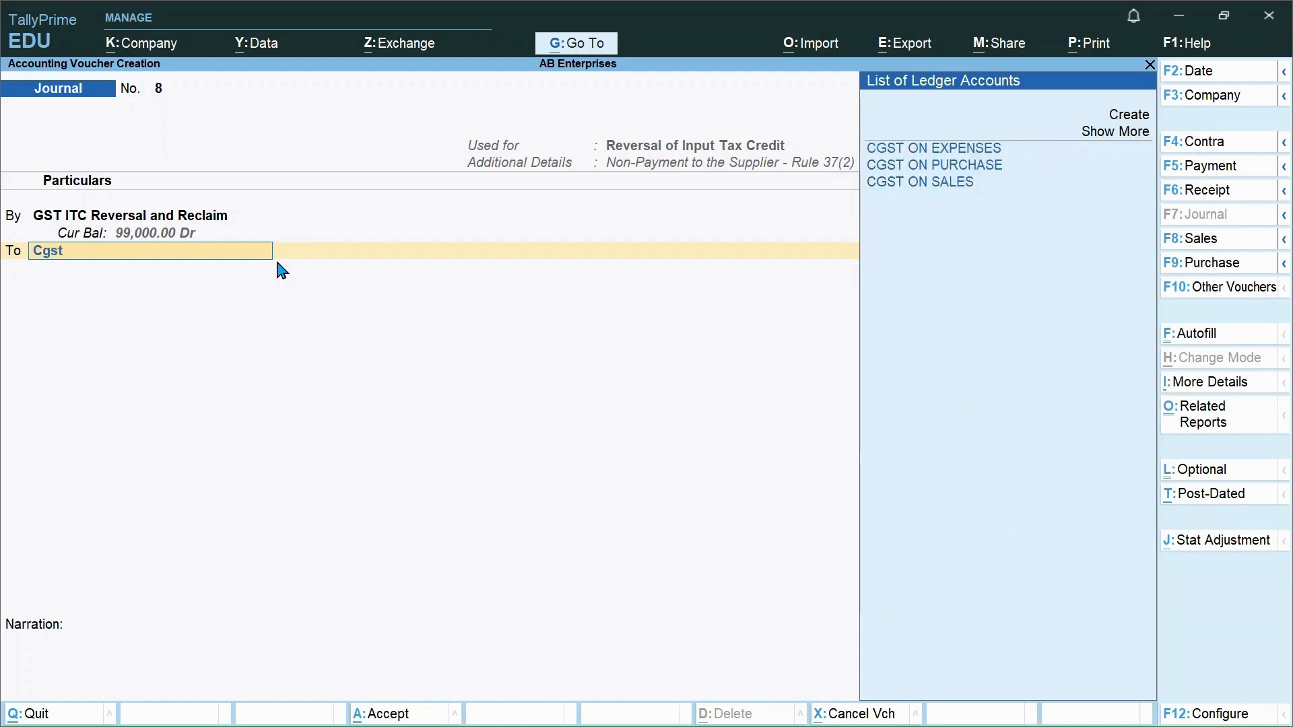
pyautogui.press('Down')
pyautogui.press('Return')
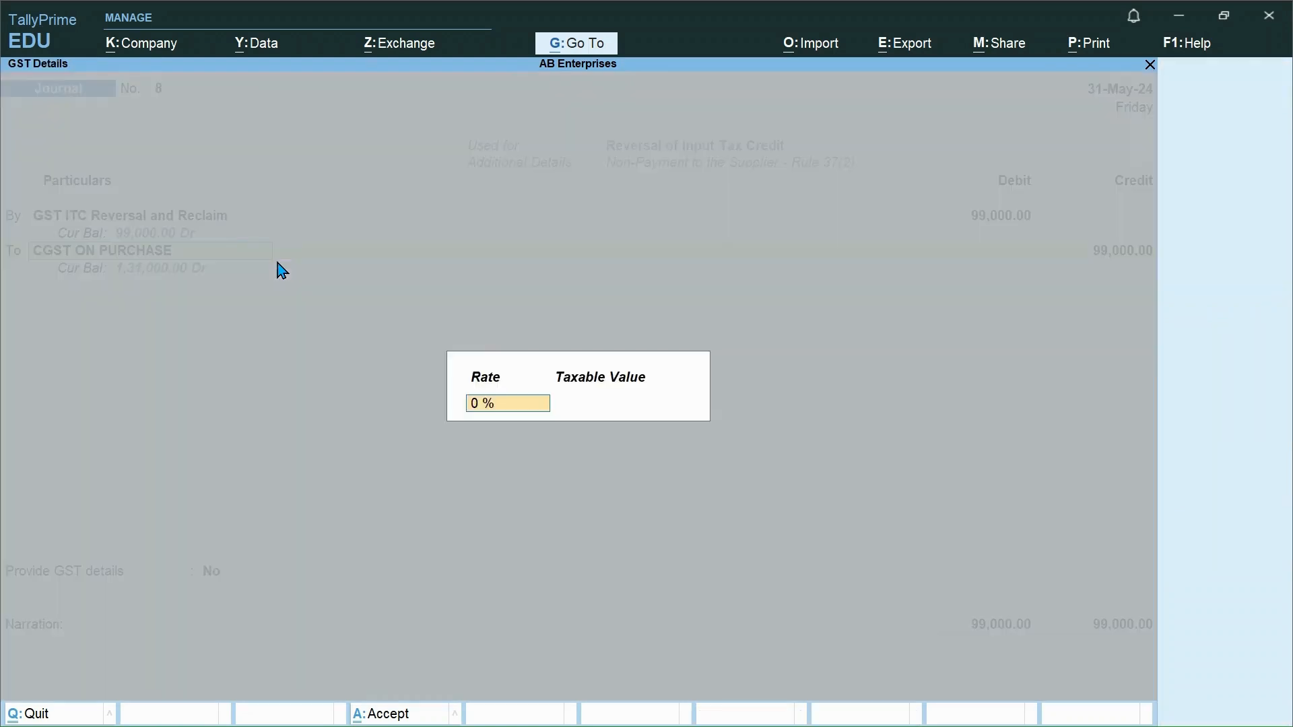
pyautogui.write('9')
pyautogui.press('Return')
pyautogui.write('55')
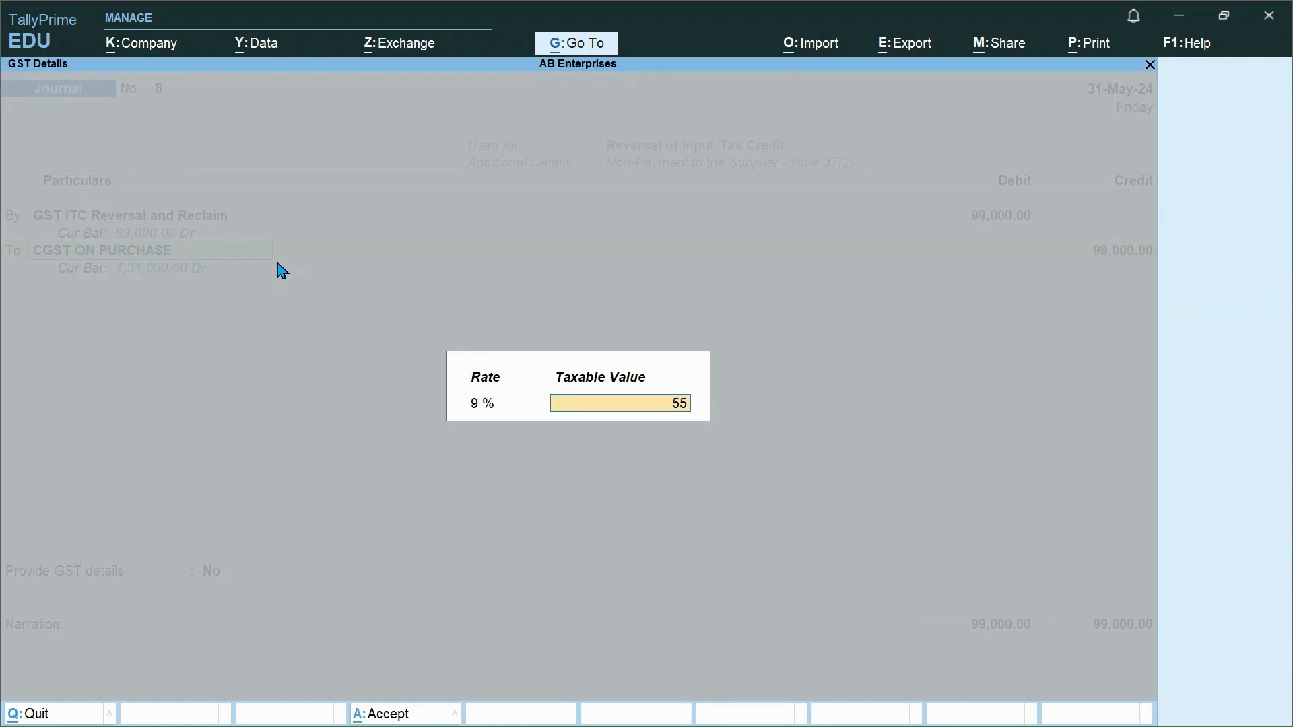
pyautogui.write('0000')
pyautogui.press('Return')
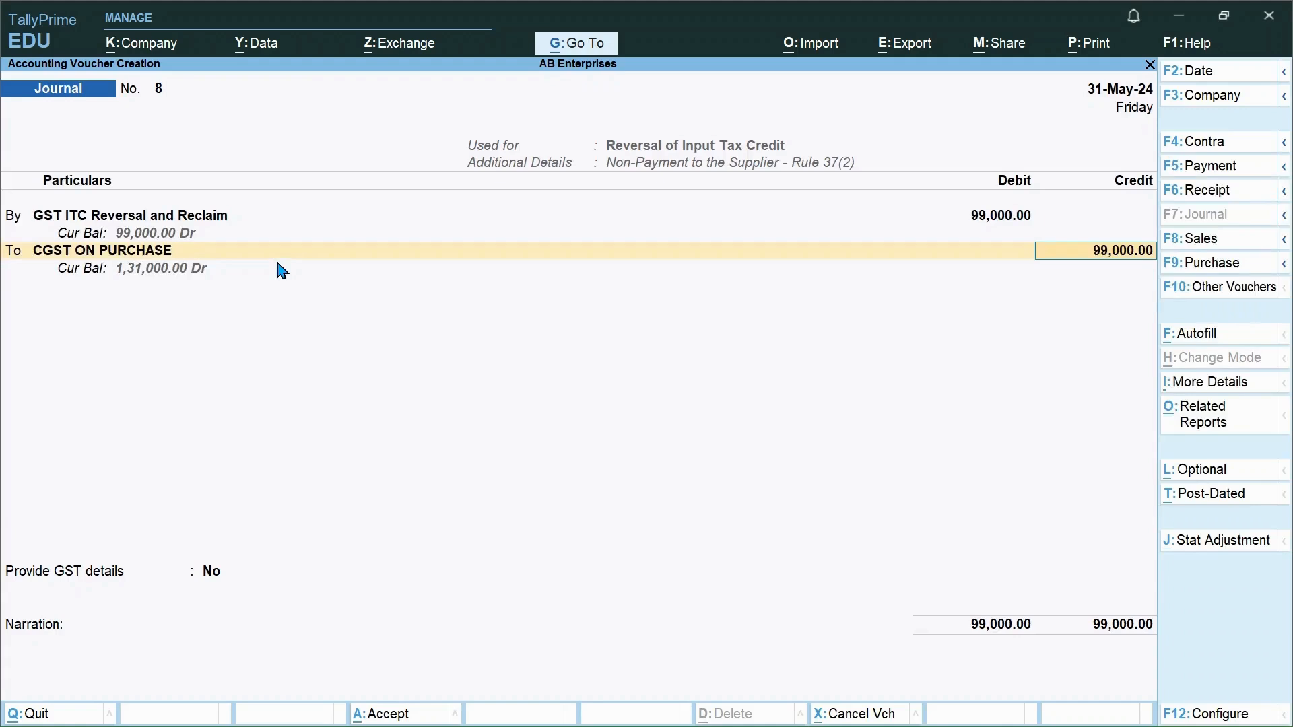
# Correct the CGST ON PURCHASE credit amount to 49,500
pyautogui.press('Return')
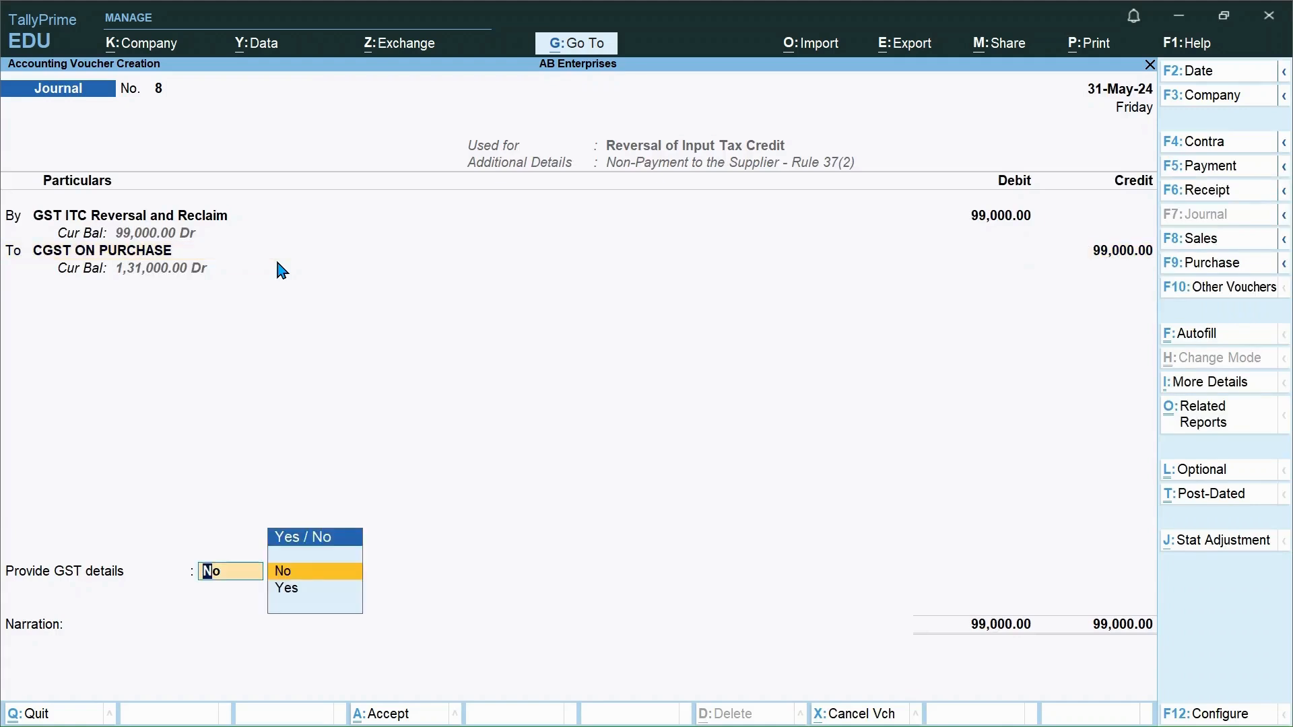
pyautogui.press('Escape')
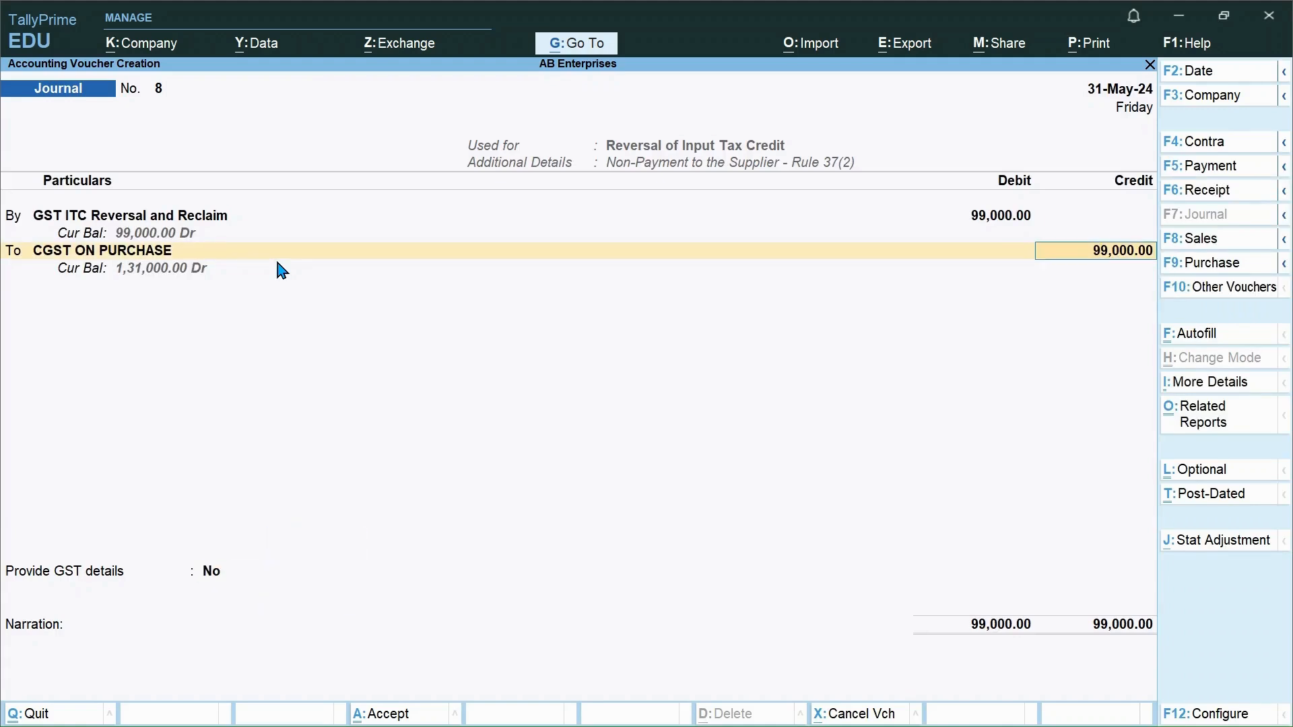
pyautogui.write('49500')
pyautogui.press('Return')
pyautogui.press('Return')
# Credit the SGST ON PURCHASE ledger with 49,500 at a 9% GST rate on a taxable value of 5,50,000
pyautogui.write('Sgs')
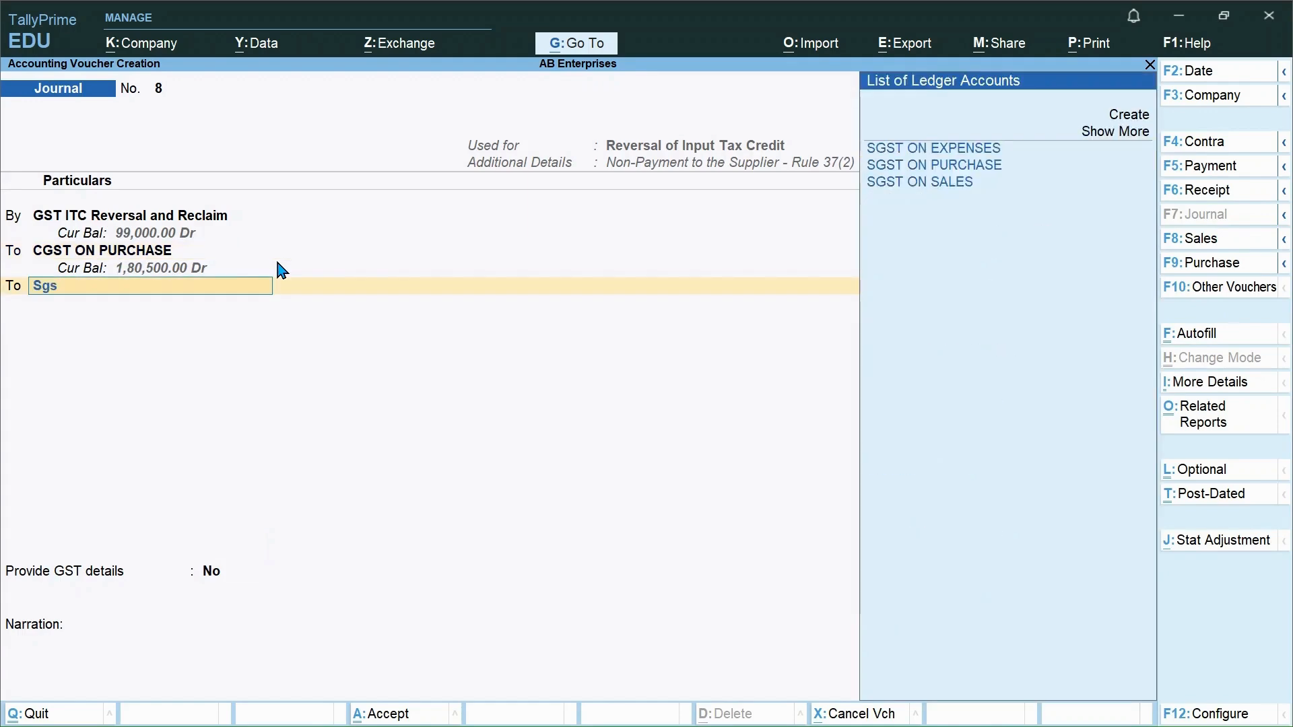
pyautogui.write('t')
pyautogui.press('Down')
pyautogui.press('Return')
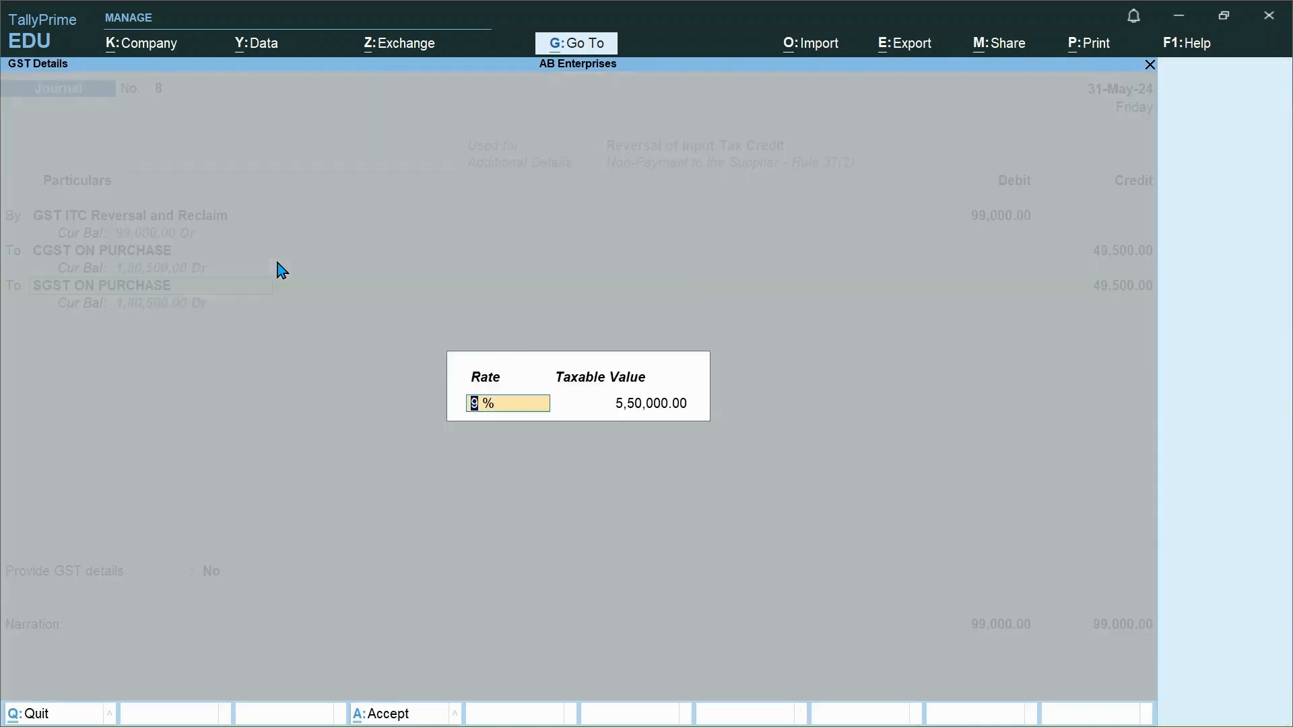
pyautogui.press('Return')
pyautogui.press('Return')
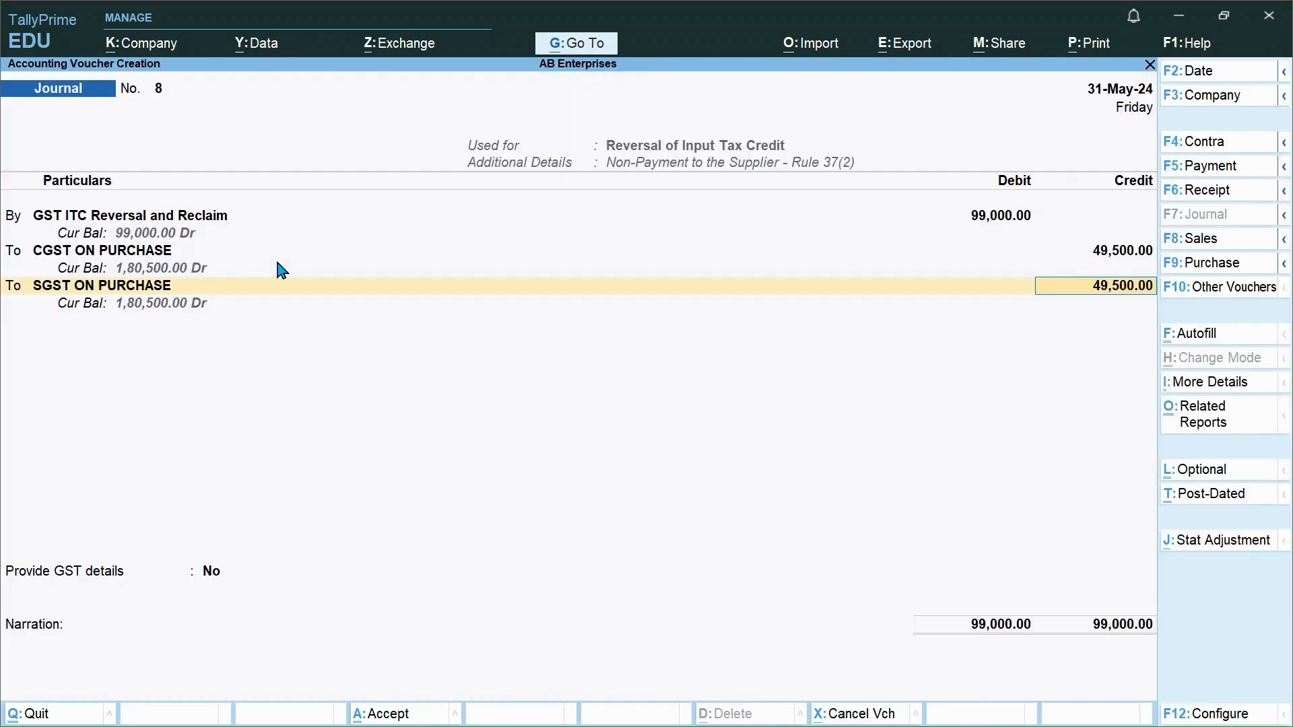
pyautogui.press('Return')
# Provide GST details with Goods as the type of supply and save the reversal journal without a narration
pyautogui.press('Down')
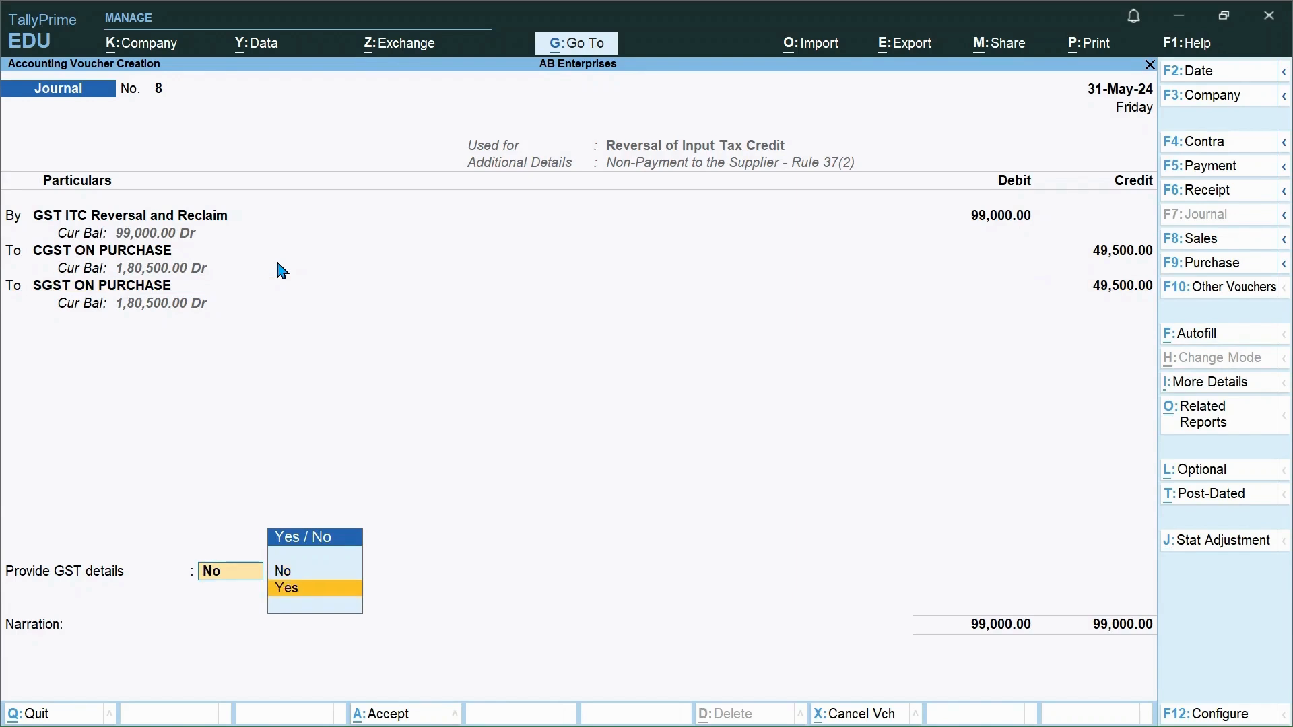
pyautogui.press('Return')
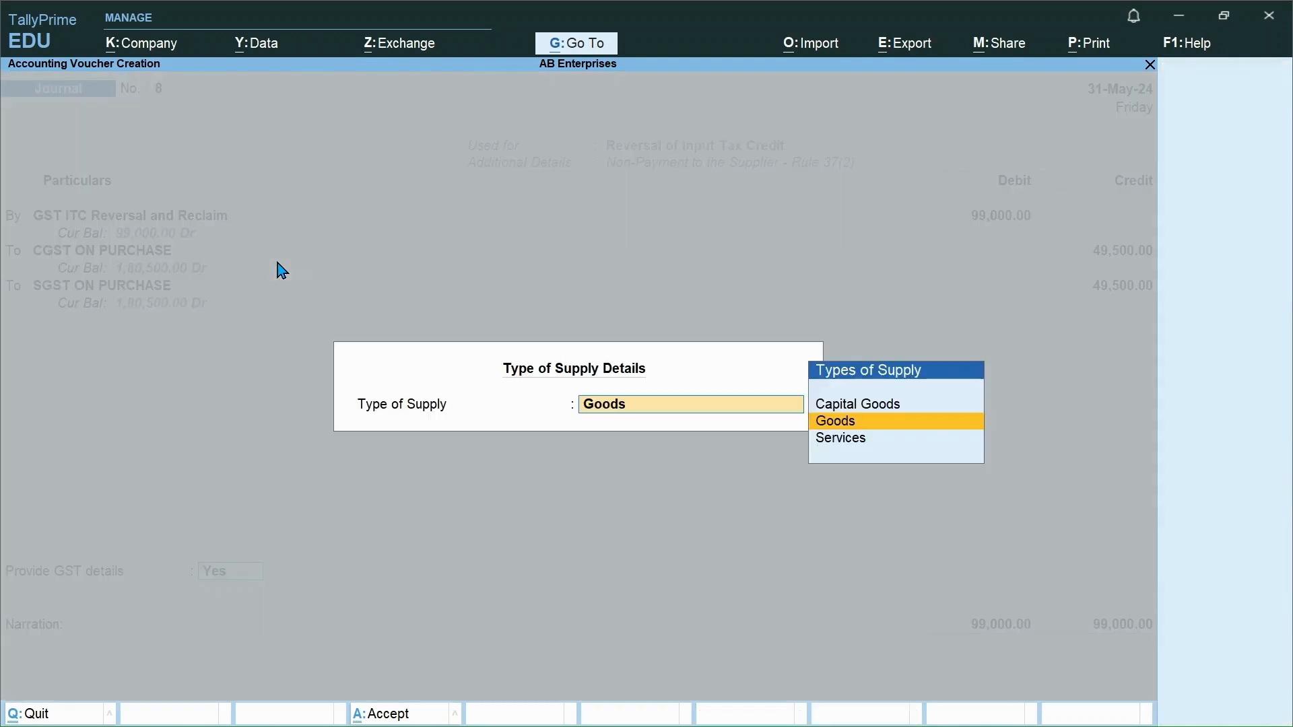
pyautogui.press('Return')
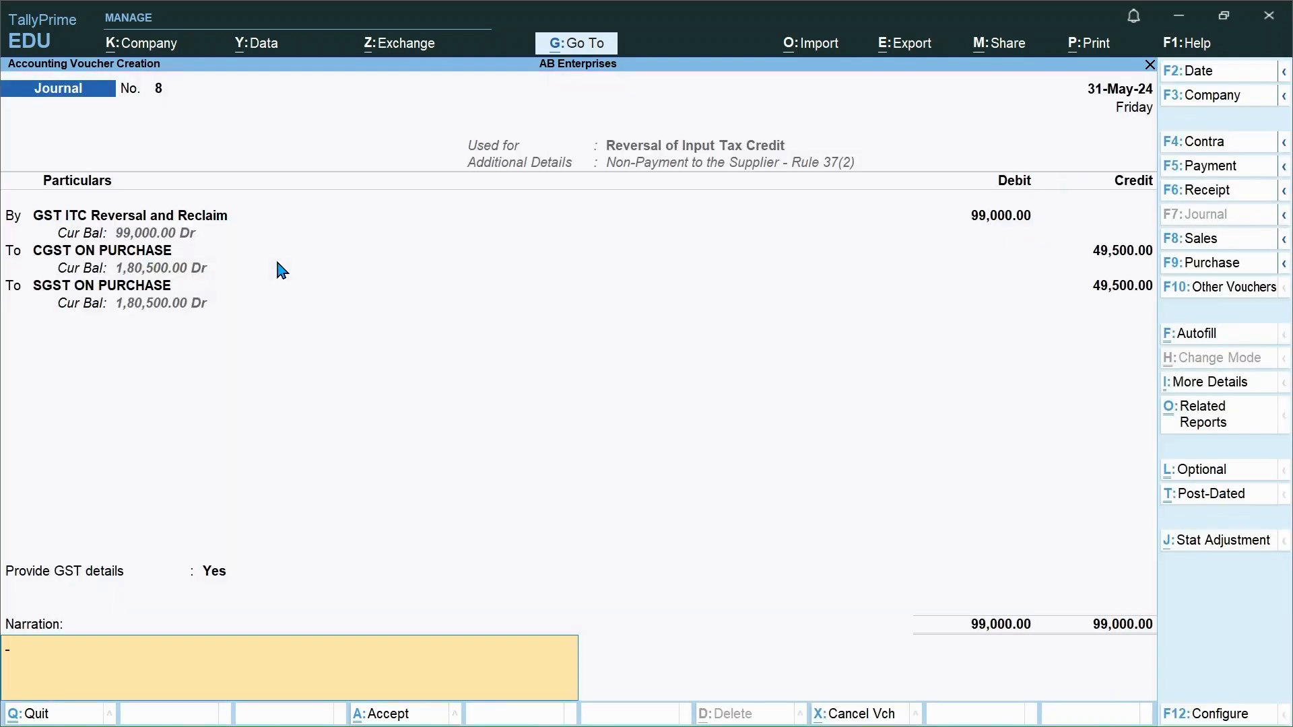
pyautogui.press('Return')
pyautogui.press('Return')
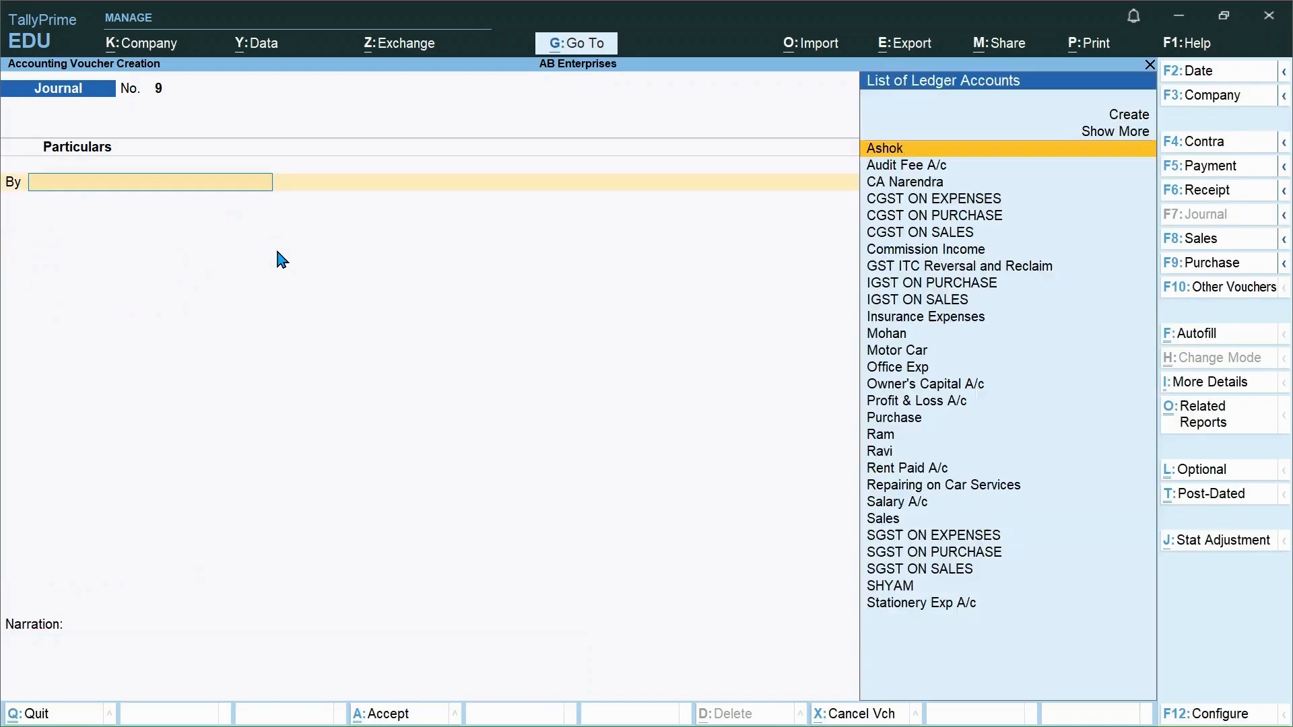
# Leave voucher entry and open the list of statutory reports
pyautogui.press('Escape')
pyautogui.press('Down')
pyautogui.press('Down')
pyautogui.press('Down')
pyautogui.press('Down')
pyautogui.press('Down')
pyautogui.press('Down')
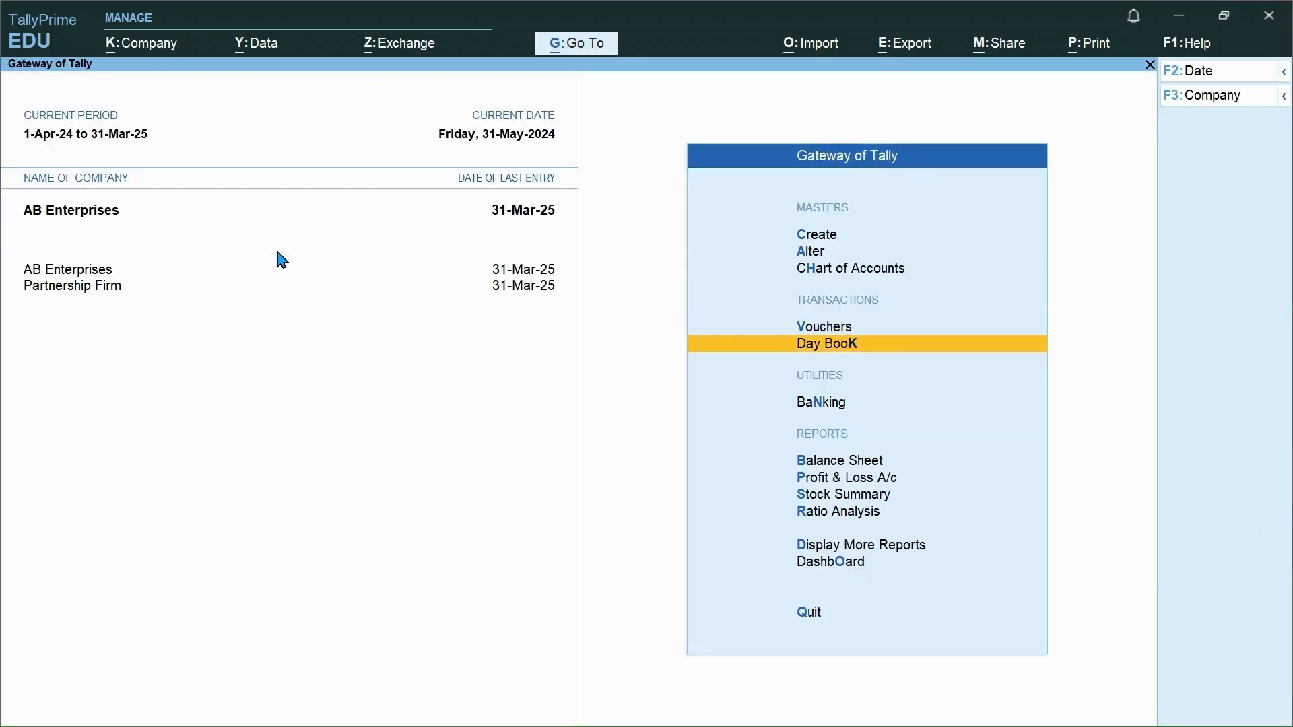
pyautogui.press('Down')
pyautogui.press('Return')
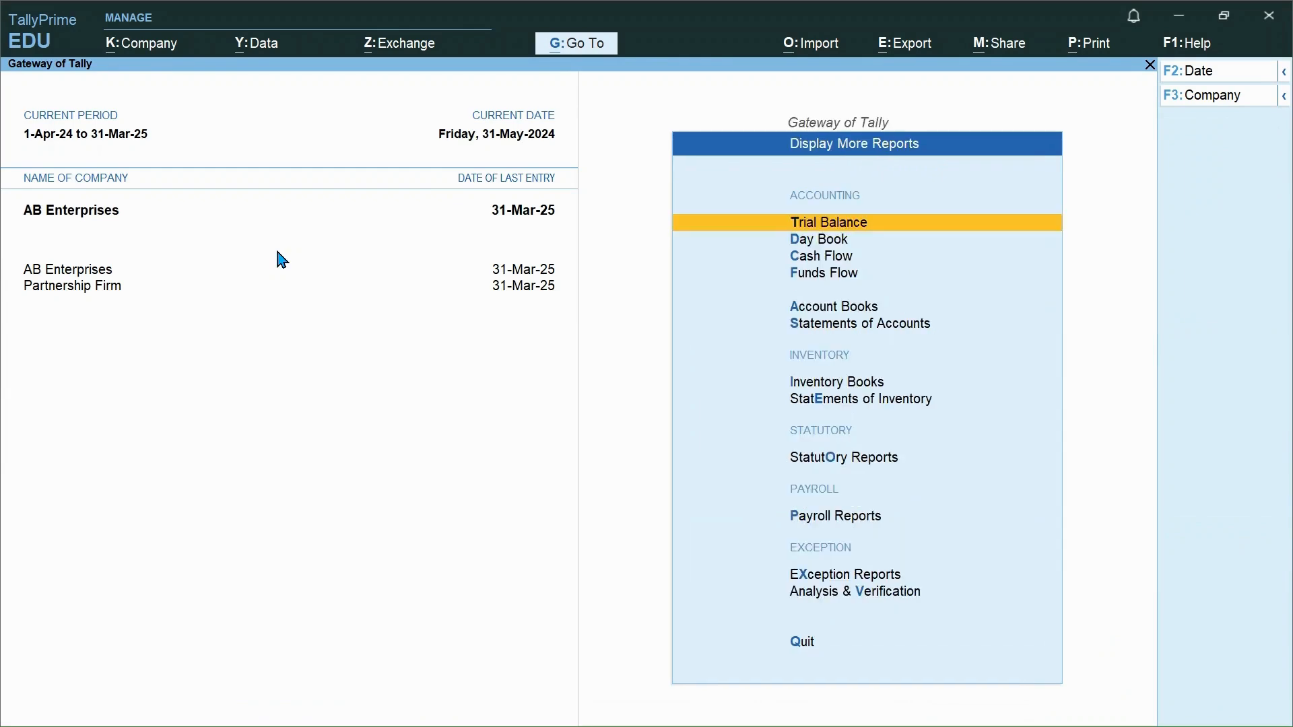
pyautogui.press('Down')
pyautogui.press('Down')
pyautogui.press('Down')
pyautogui.press('Down')
pyautogui.press('Down')
pyautogui.press('Down')
pyautogui.press('Down')
pyautogui.press('Down')
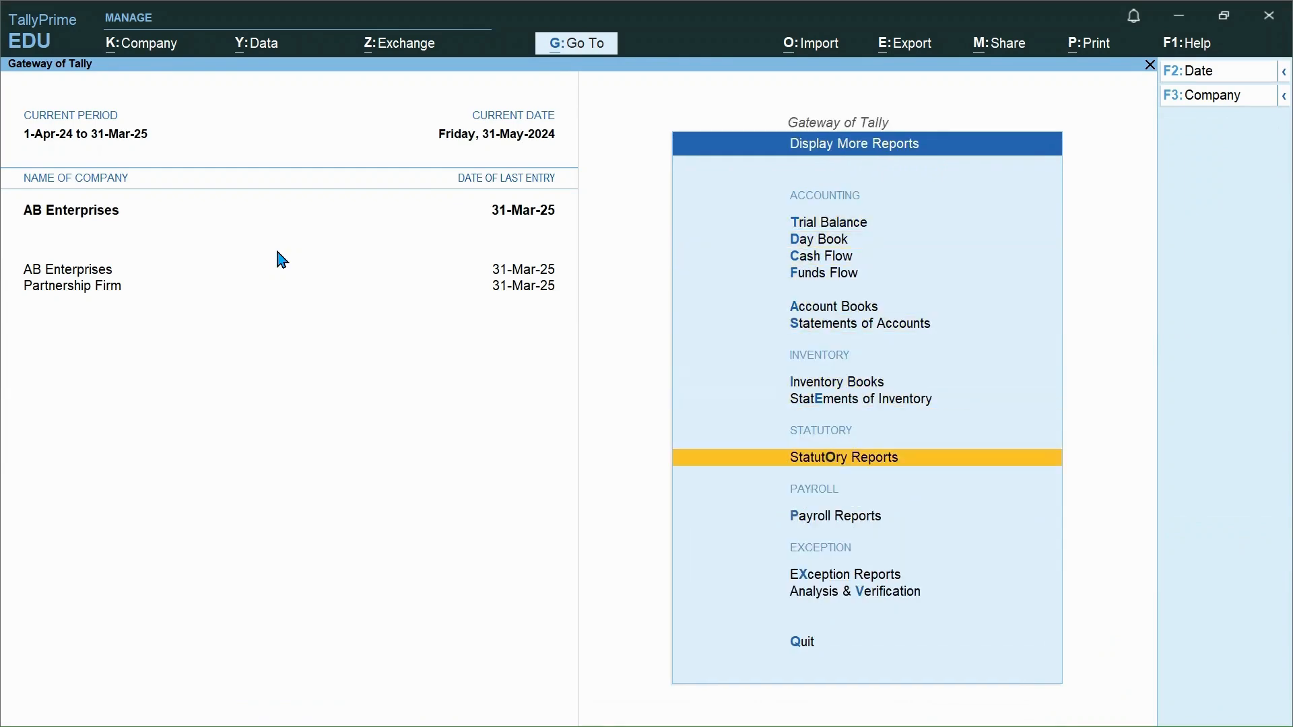
pyautogui.press('Return')
pyautogui.press('Down')
pyautogui.press('Return')
pyautogui.press('Down')
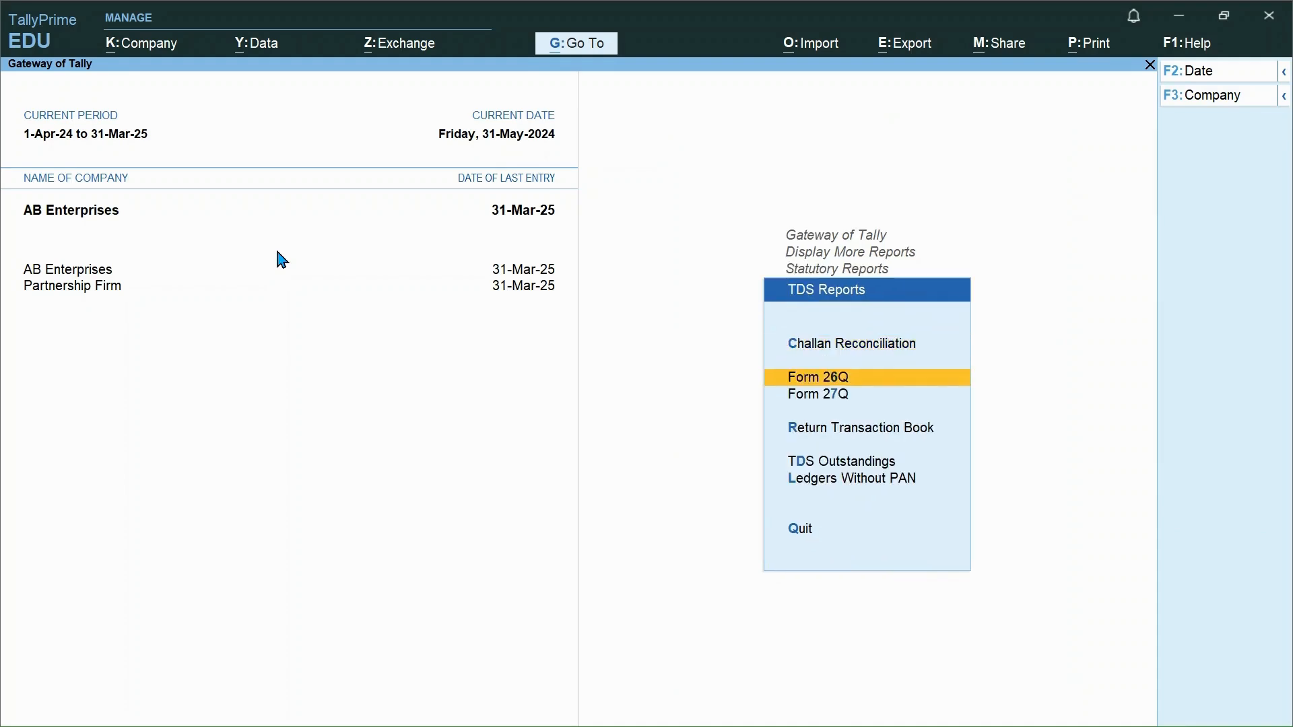
pyautogui.press('Escape')
pyautogui.press('Up')
# Open the GSTR-3B report for the period 1-Apr-24 to 31-Mar-25
pyautogui.press('Return')
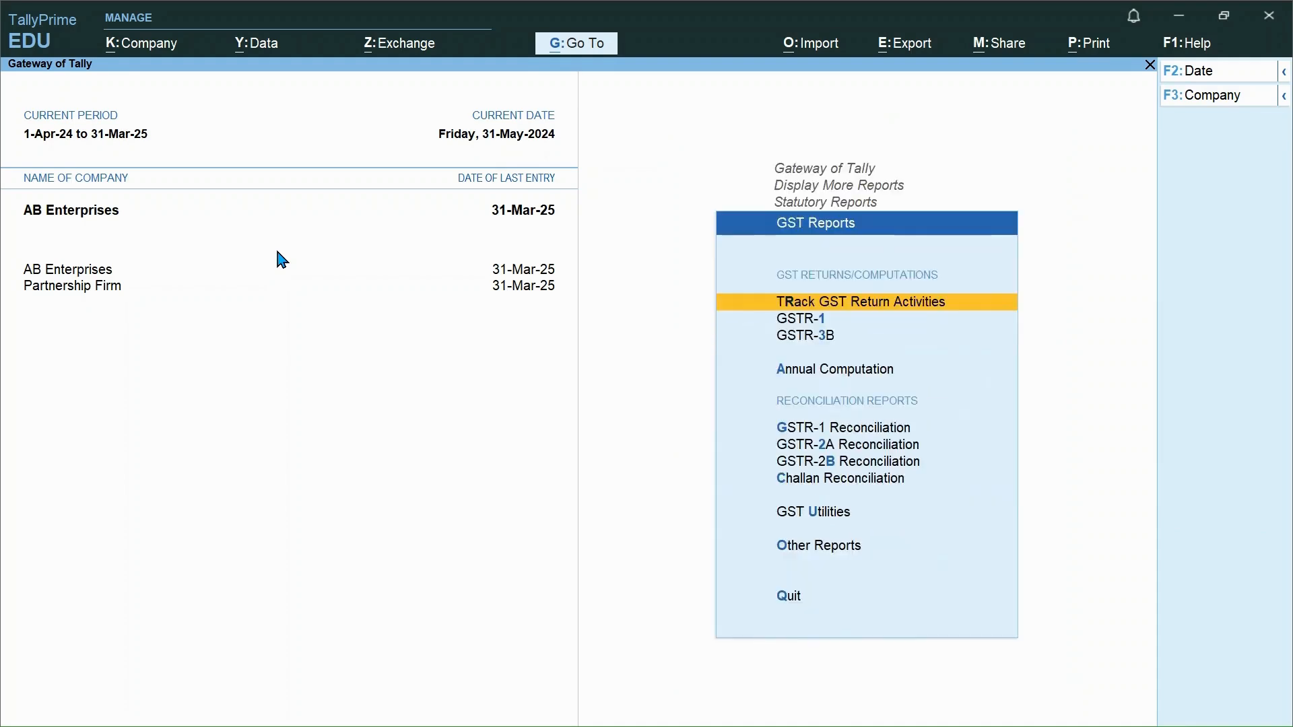
pyautogui.press('Down')
pyautogui.press('Down')
pyautogui.press('Return')
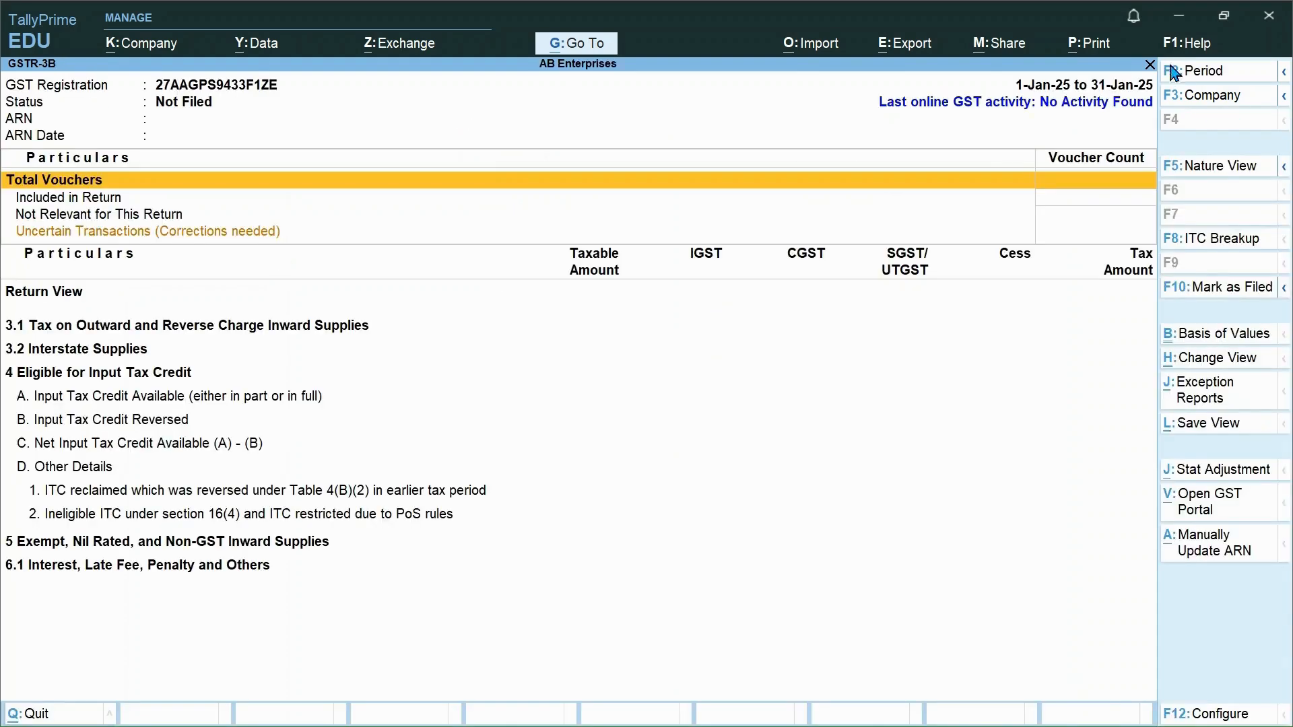
pyautogui.click(1196, 81)
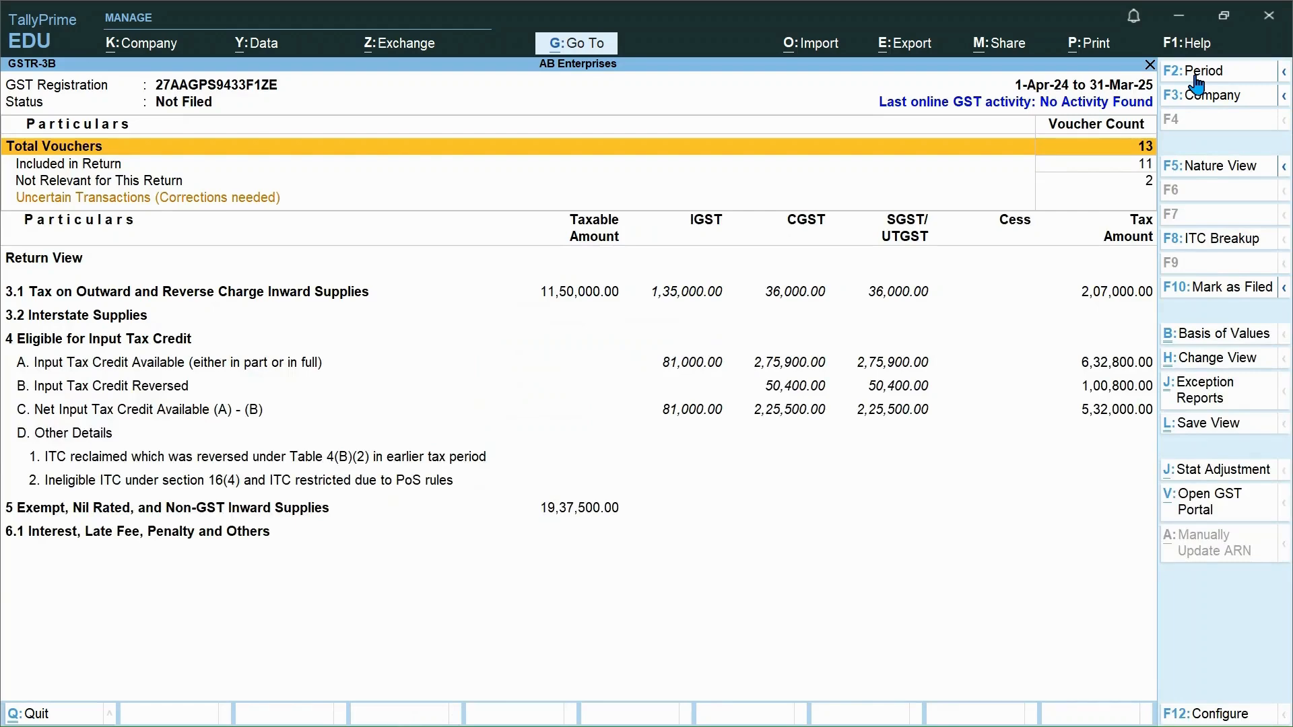
# Examine the vouchers listed under Others in GSTR-3B's Input Tax Credit Reversed section, and close the report
pyautogui.press('Down')
pyautogui.press('Down')
pyautogui.press('Down')
pyautogui.press('Down')
pyautogui.press('Down')
pyautogui.press('Down')
pyautogui.press('Down')
pyautogui.press('Down')
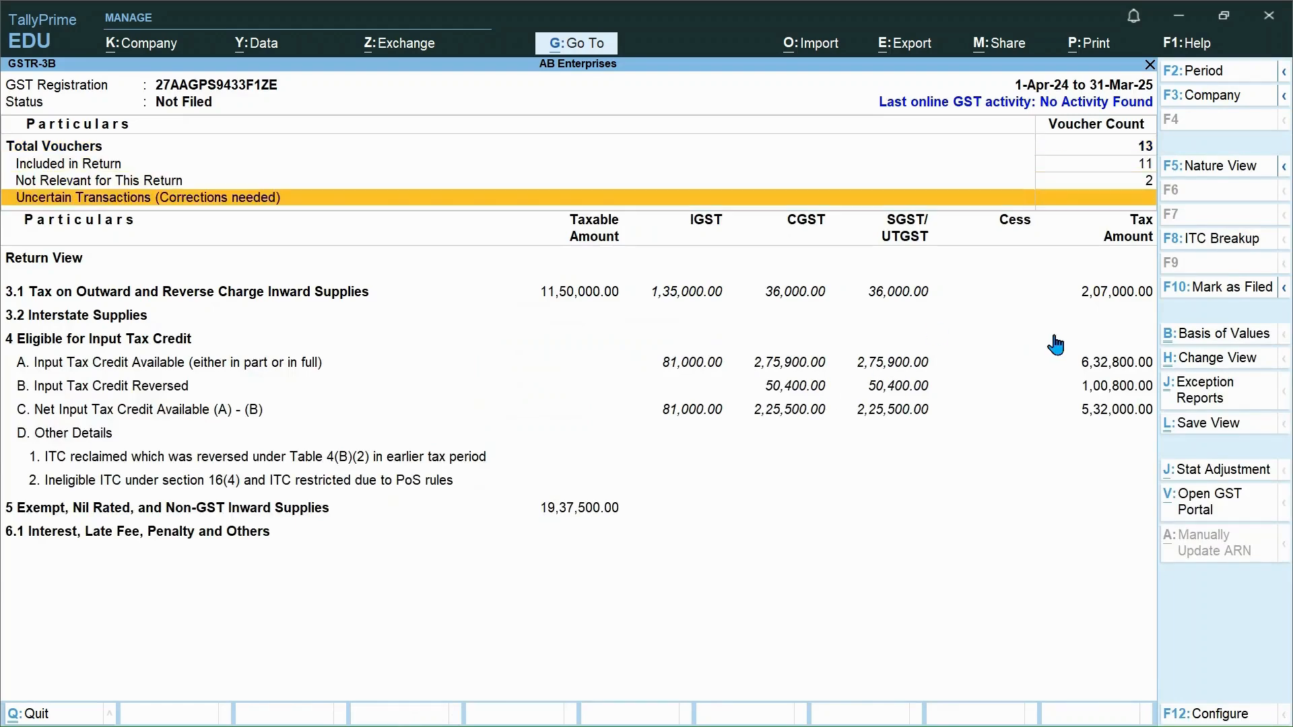
pyautogui.press('Return')
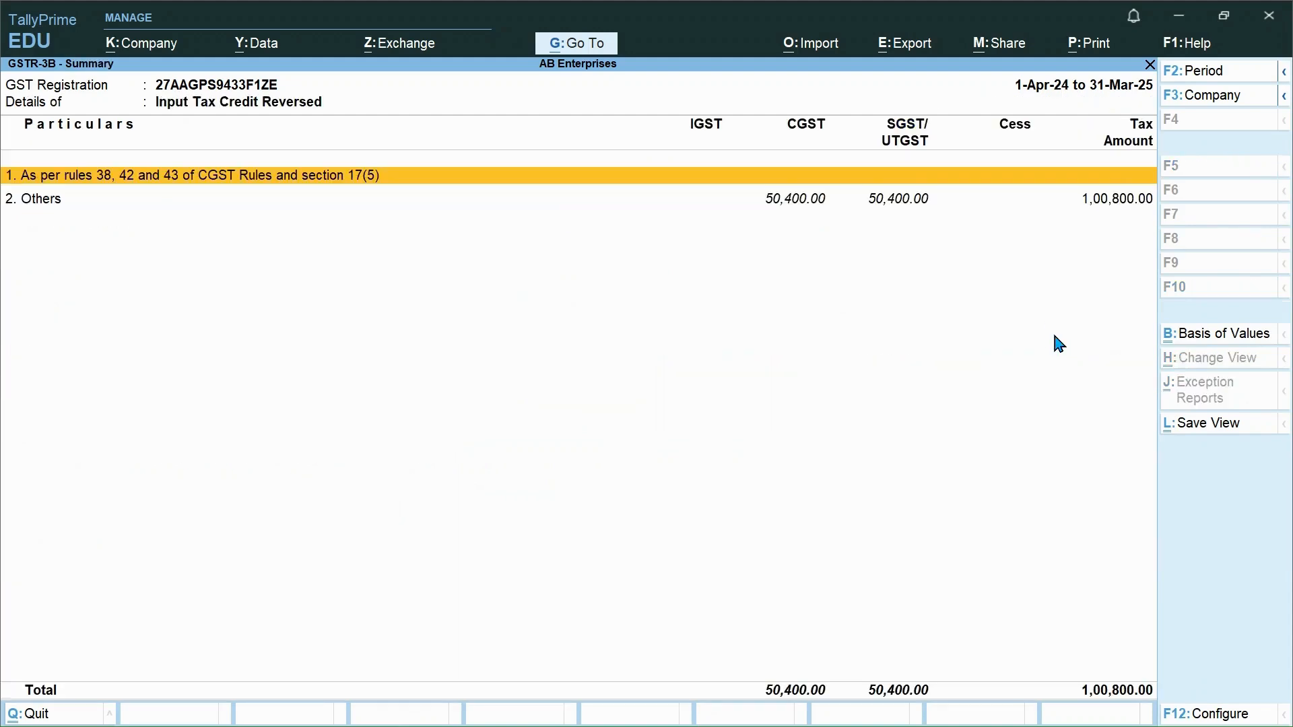
pyautogui.press('Down')
pyautogui.press('Return')
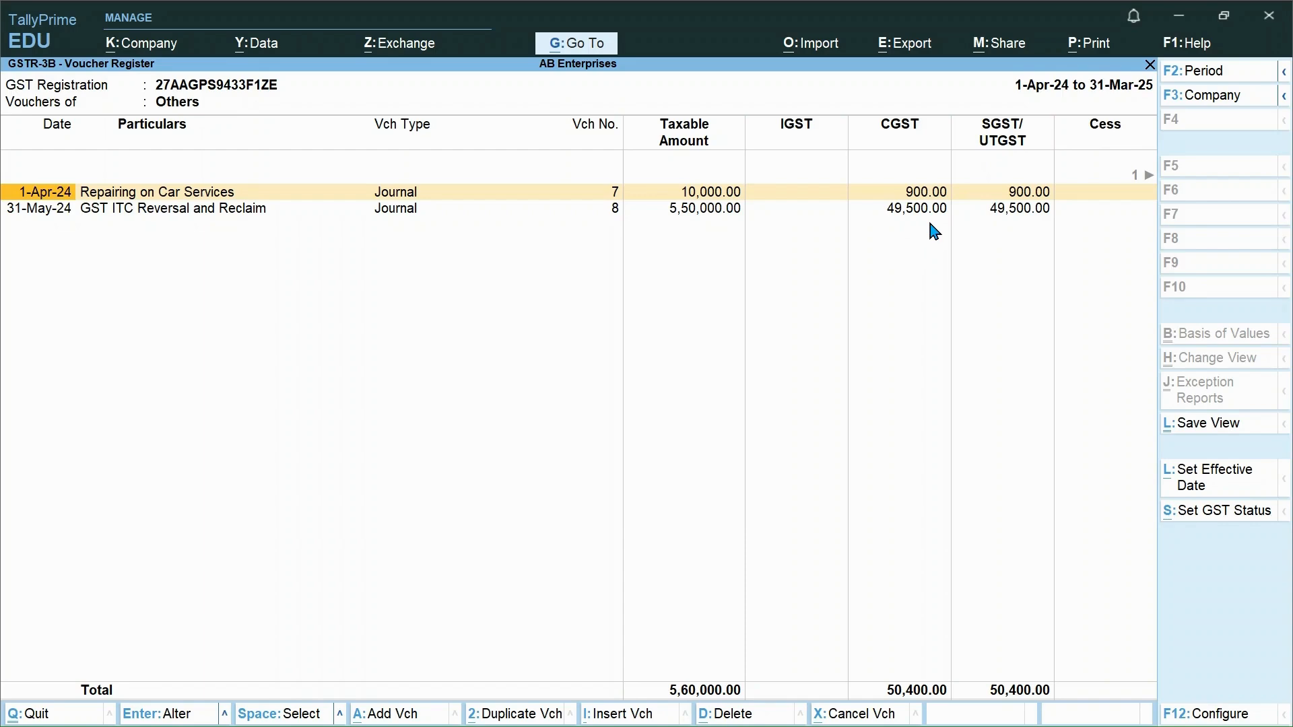
pyautogui.press('Escape')
pyautogui.press('Escape')
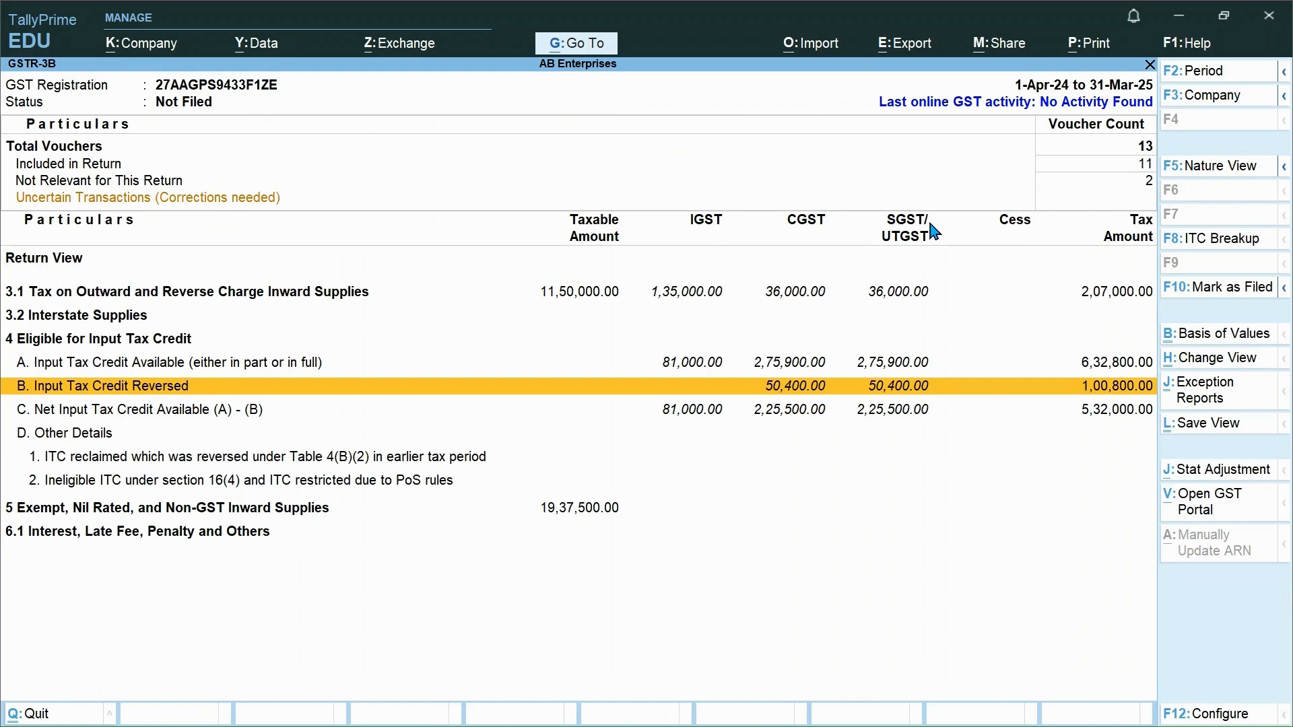
pyautogui.press('Escape')
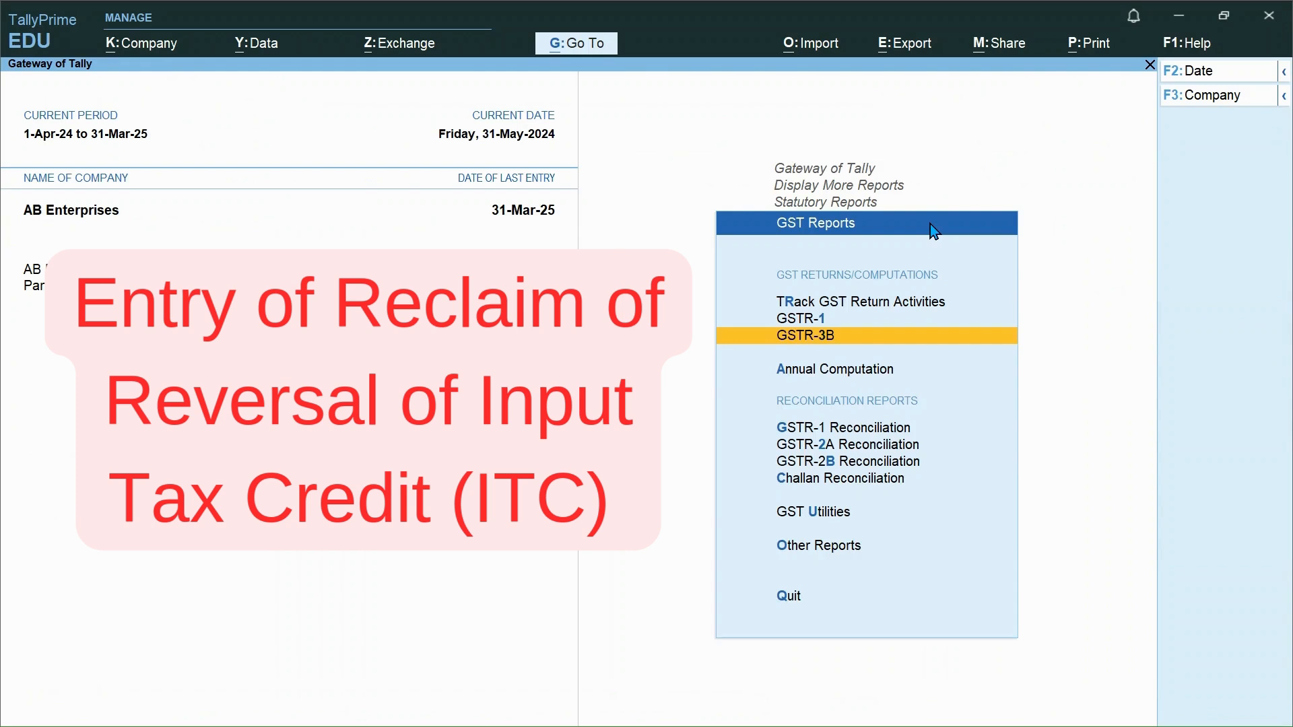
# Return from the reports to the Gateway of Tally and open a new journal voucher
pyautogui.press('Escape')
pyautogui.press('Escape')
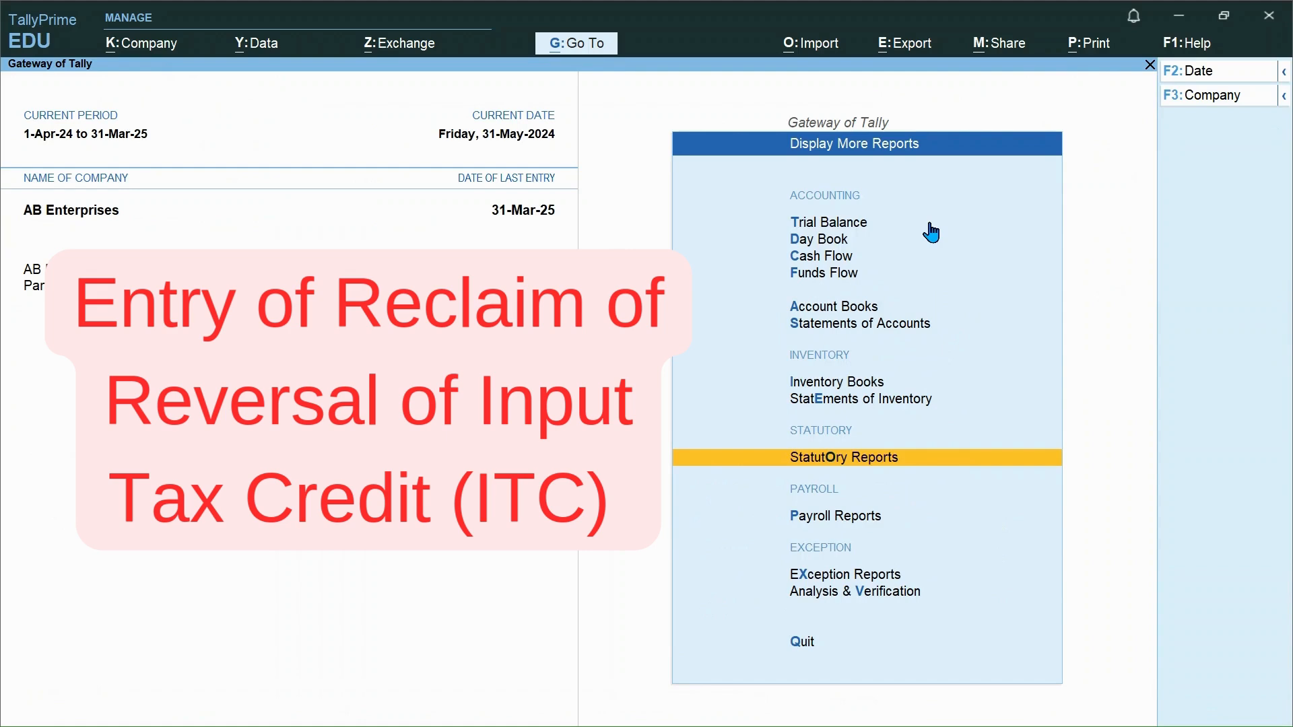
pyautogui.press('Up')
pyautogui.press('Up')
pyautogui.press('Up')
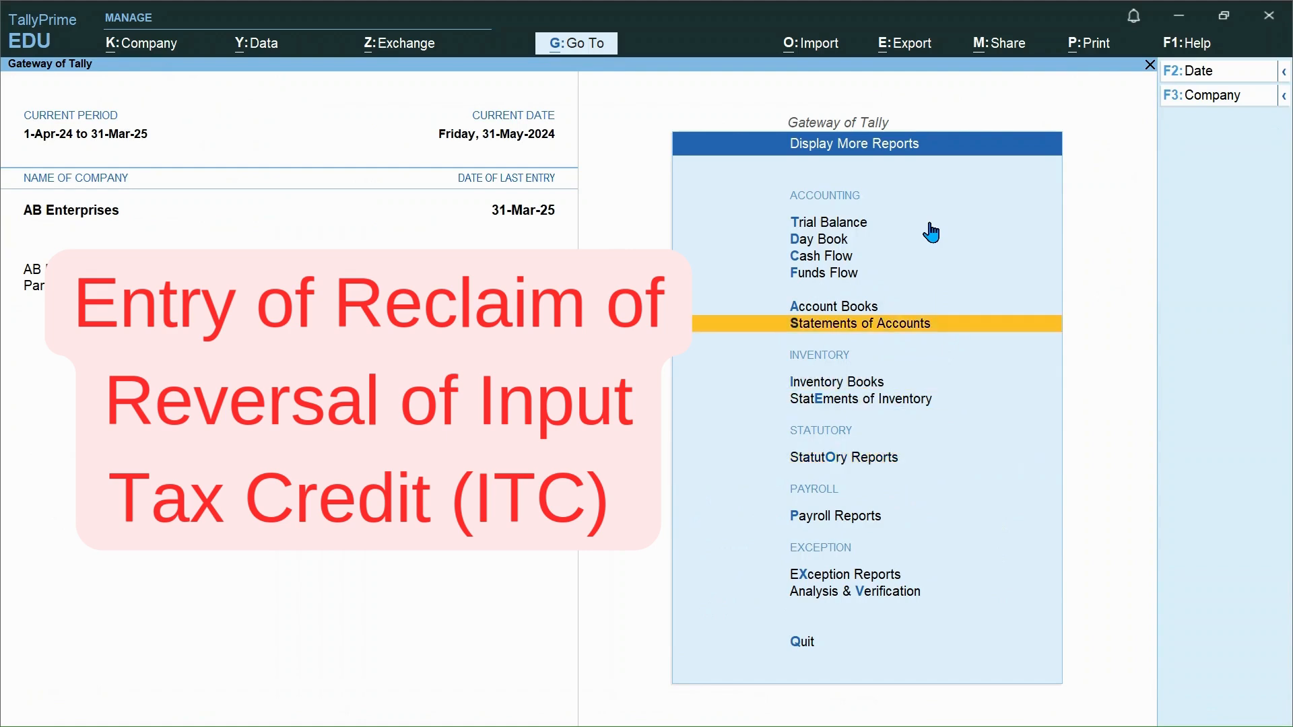
pyautogui.press('Escape')
pyautogui.press('Up')
pyautogui.press('Up')
pyautogui.press('Up')
pyautogui.press('Up')
pyautogui.press('Up')
pyautogui.press('Up')
pyautogui.press('Up')
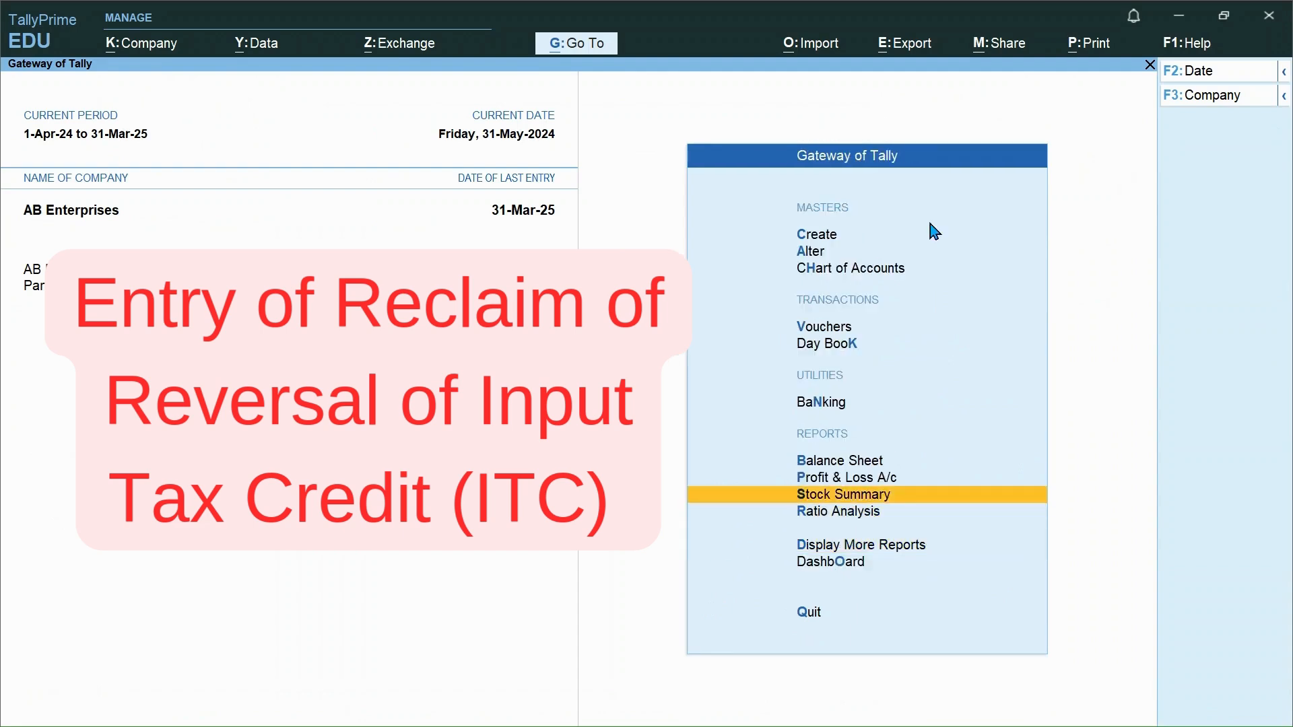
pyautogui.press('Return')
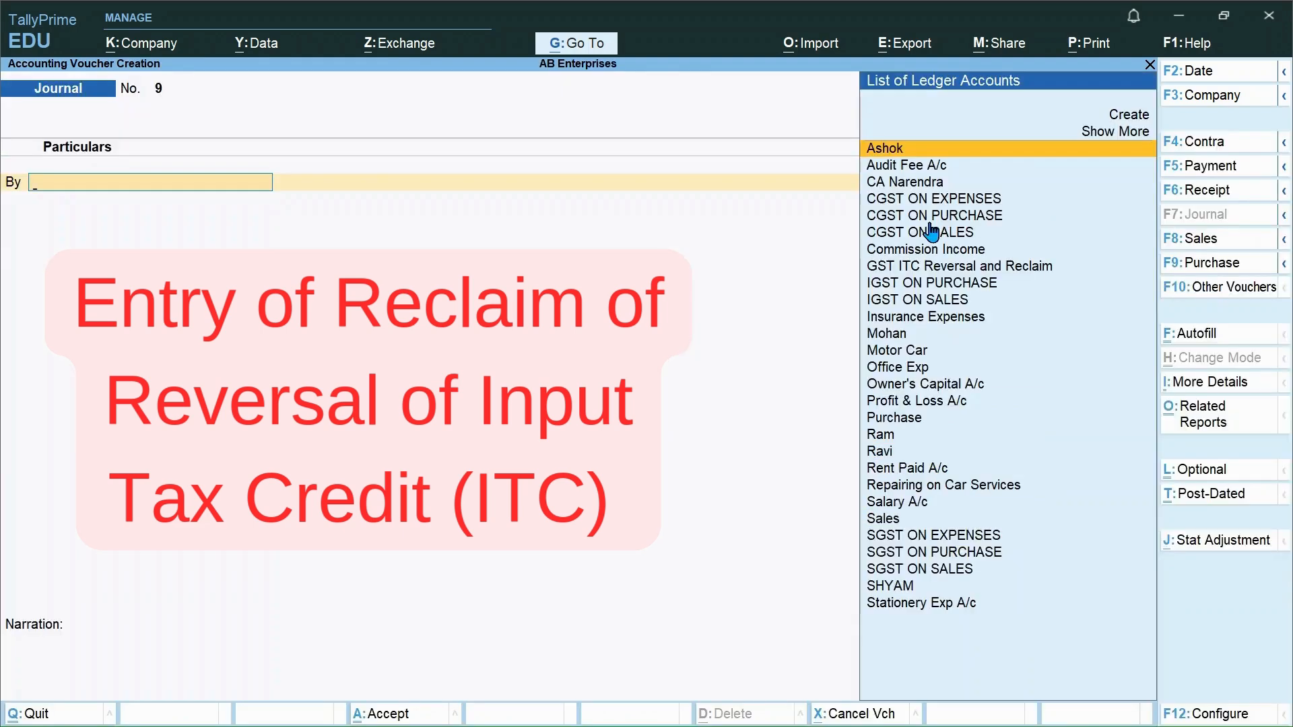
# Start a GST stat adjustment on the journal with Increase in Input Tax Credit as the nature of adjustment
pyautogui.click(1210, 545)
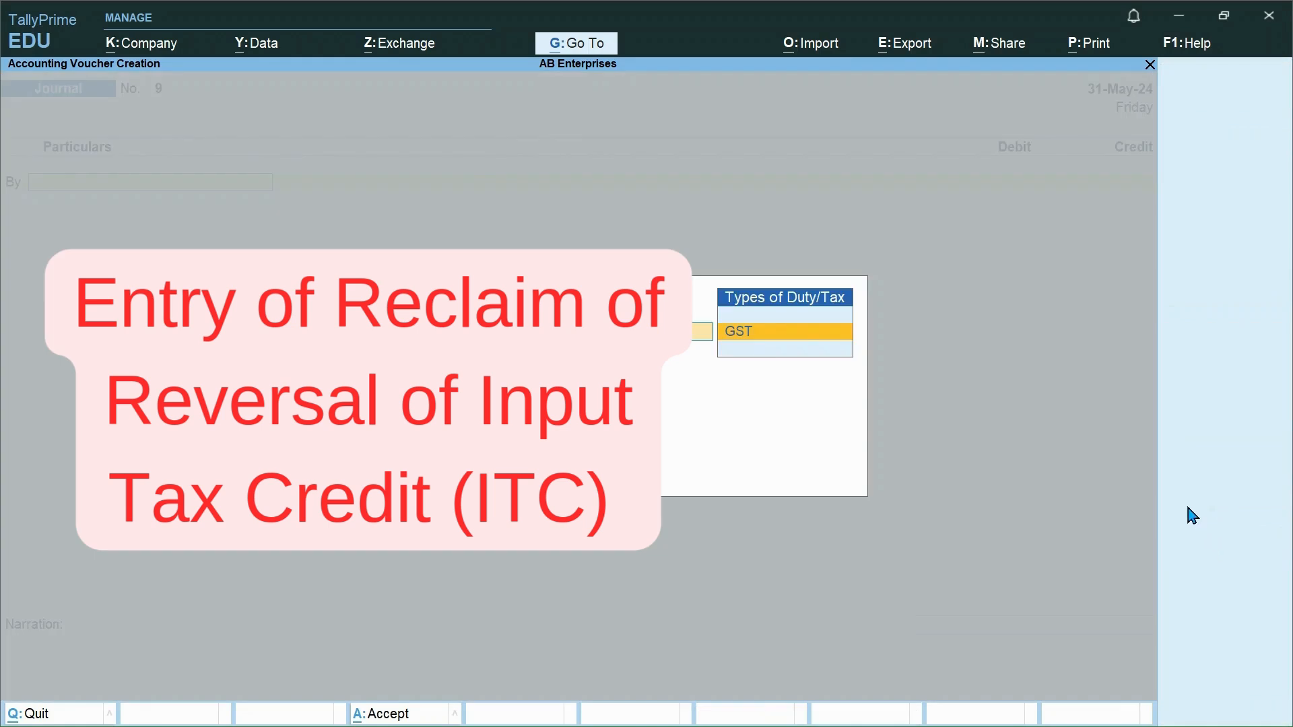
pyautogui.press('Return')
pyautogui.press('Down')
pyautogui.press('Down')
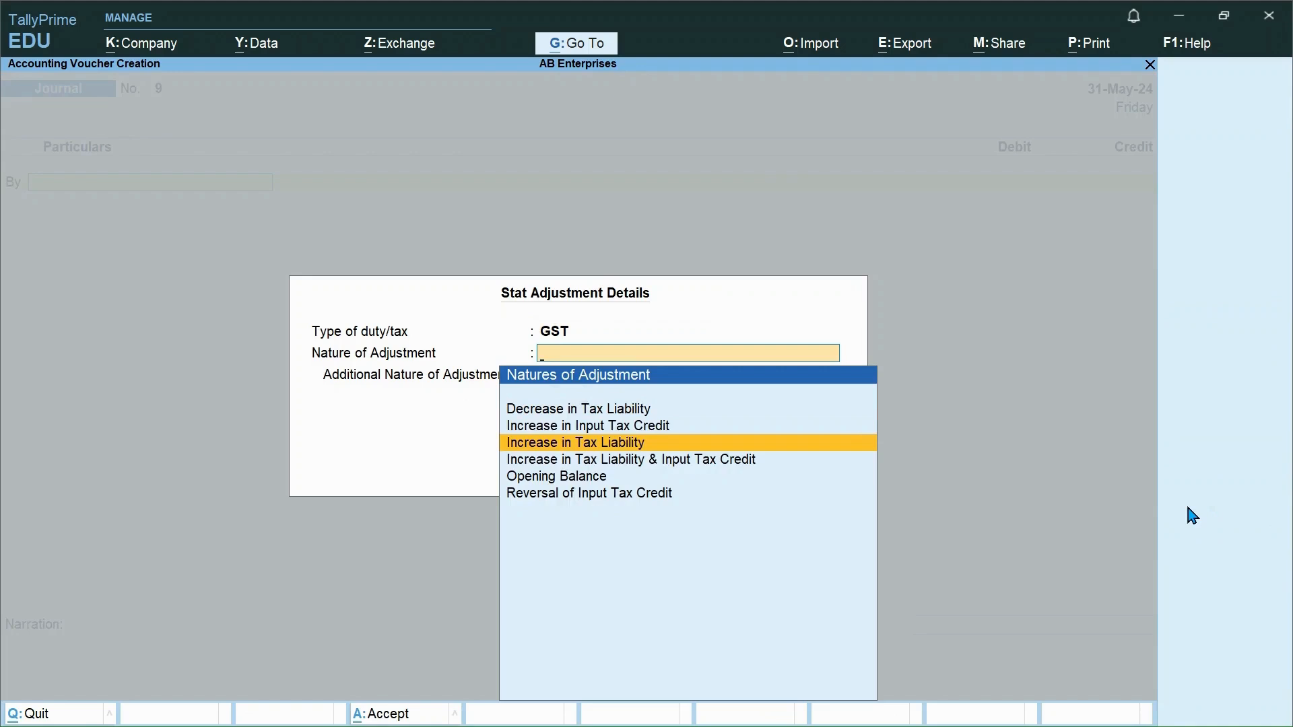
pyautogui.press('Up')
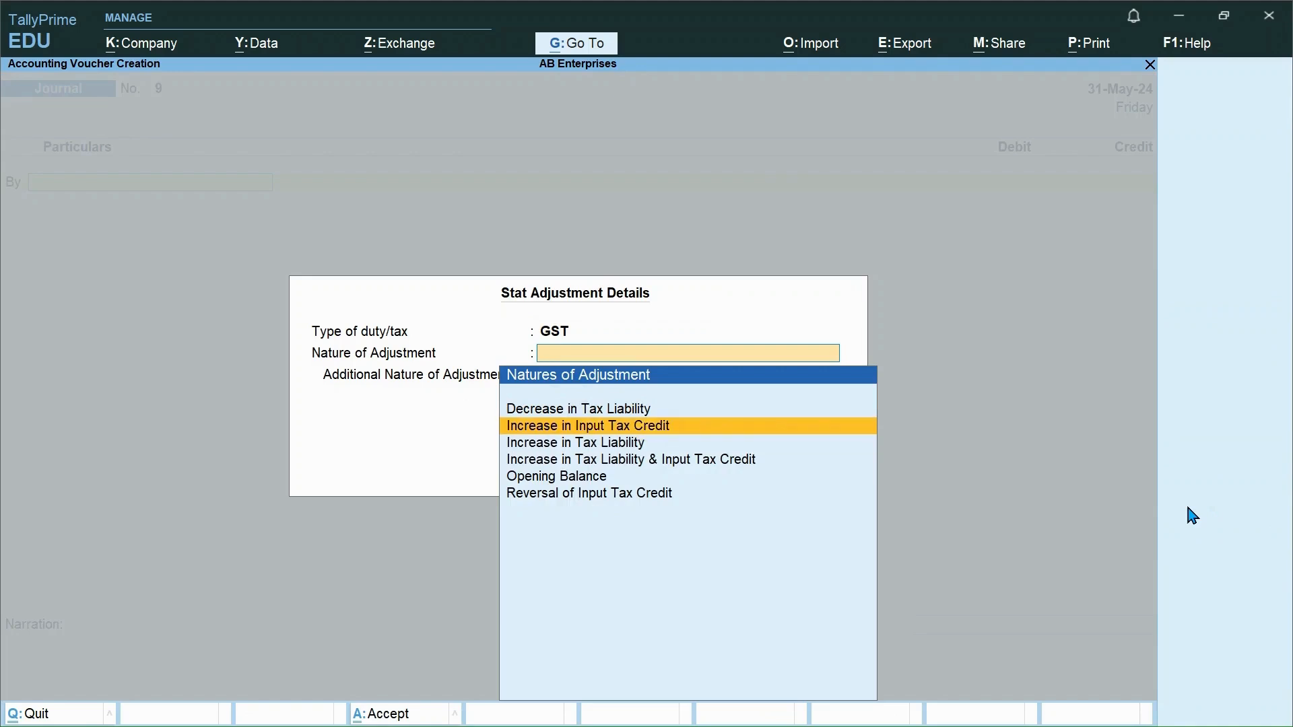
pyautogui.press('Return')
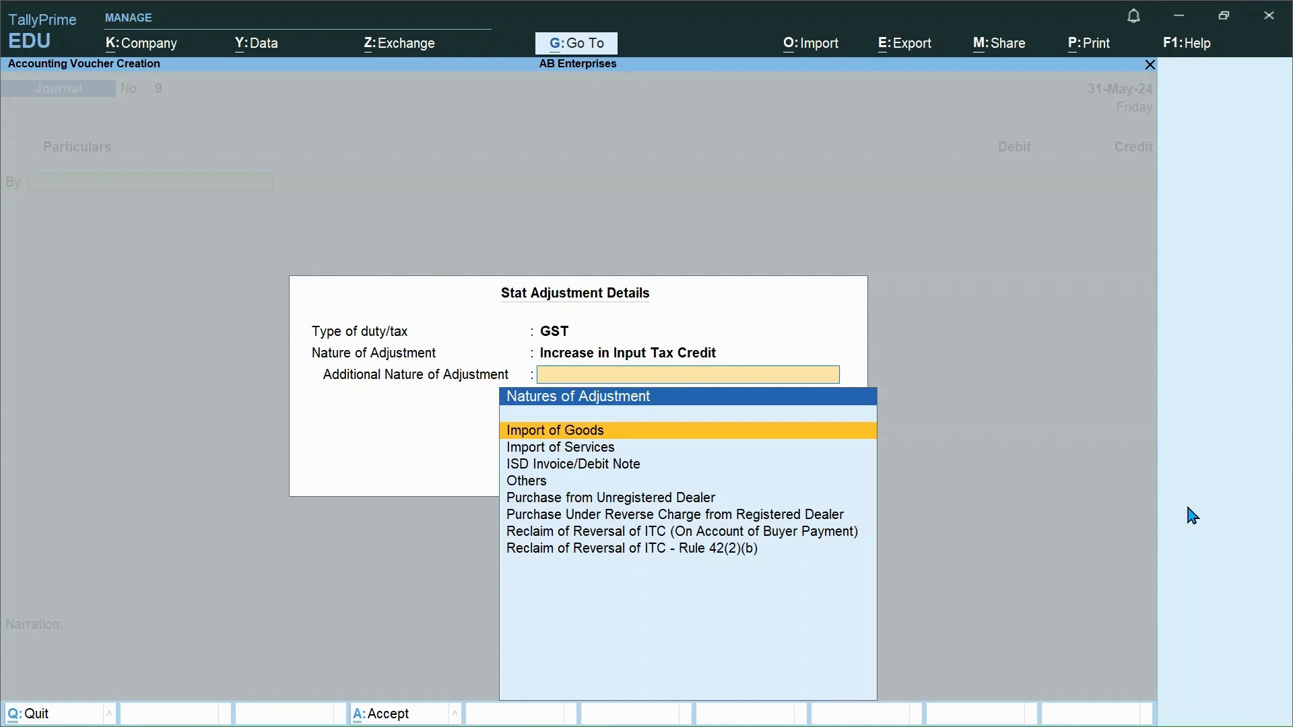
# Set the additional nature of adjustment to Reclaim of Reversal of ITC (On Account of Buyer Payment) and accept the adjustment details
pyautogui.press('Down')
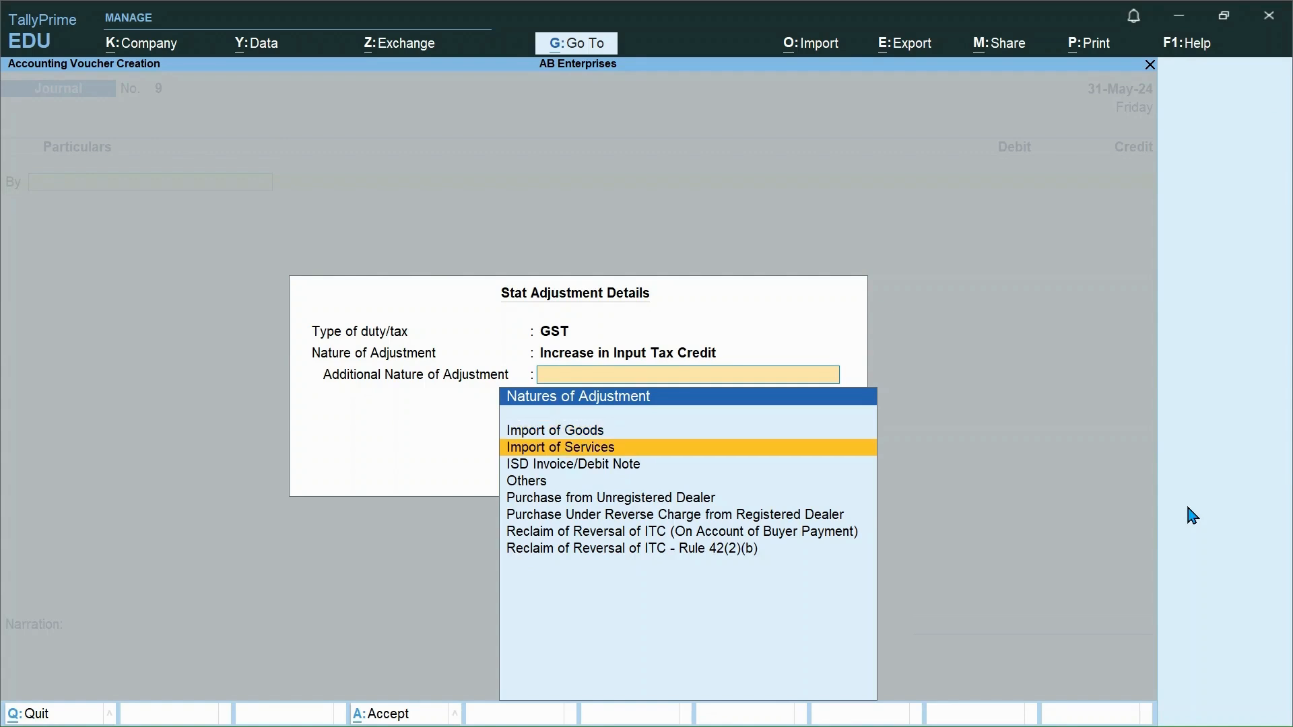
pyautogui.press('Up')
pyautogui.press('Down')
pyautogui.press('Down')
pyautogui.press('Down')
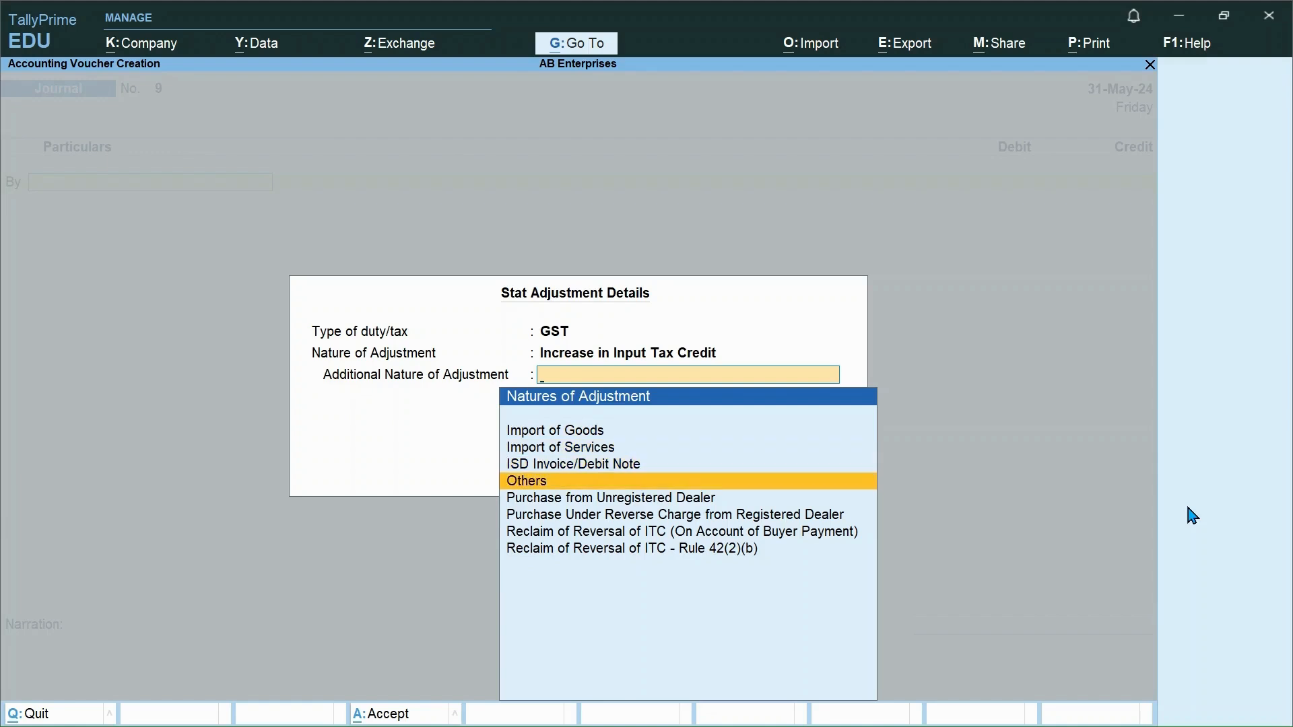
pyautogui.press('Down')
pyautogui.press('Down')
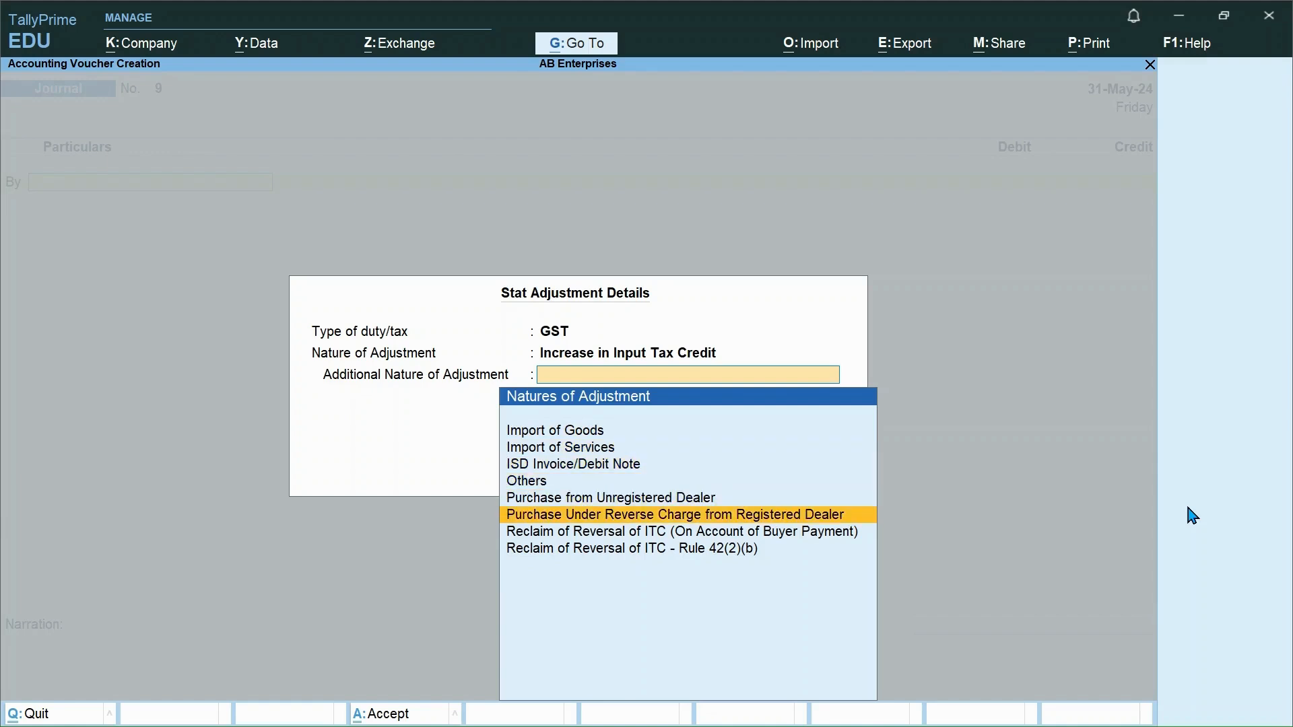
pyautogui.press('Down')
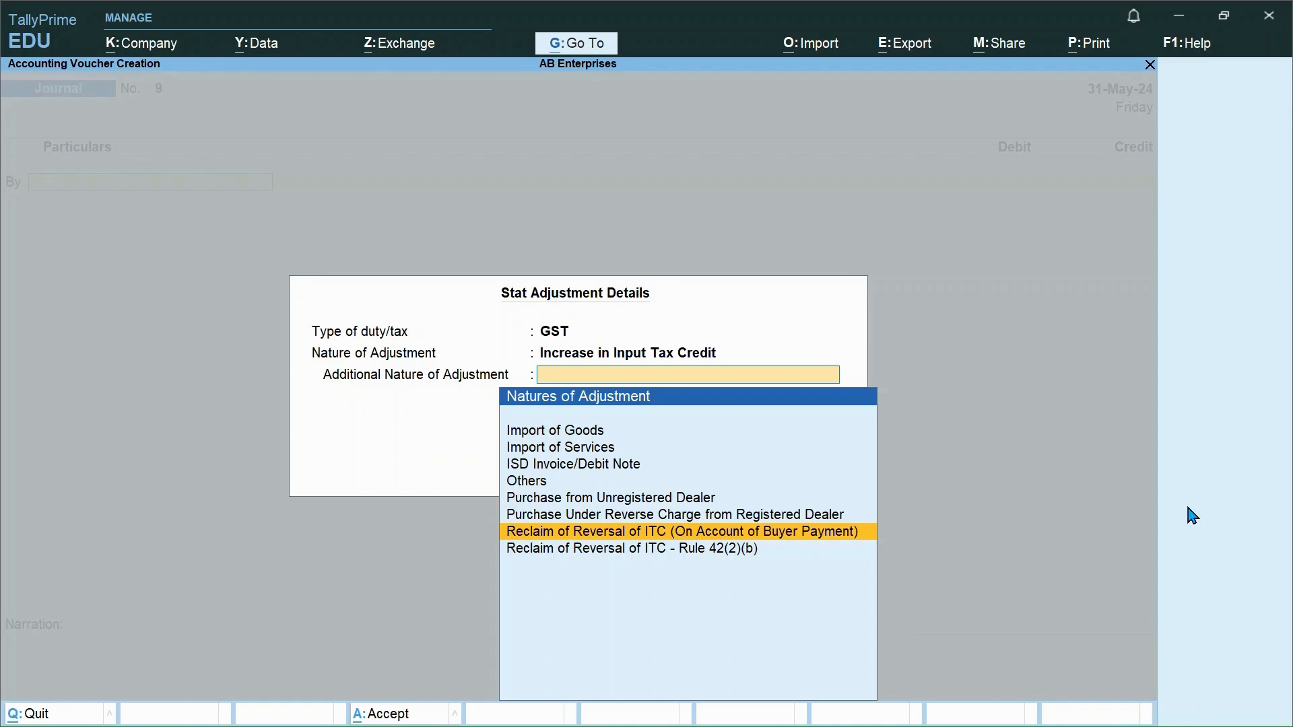
pyautogui.press('Return')
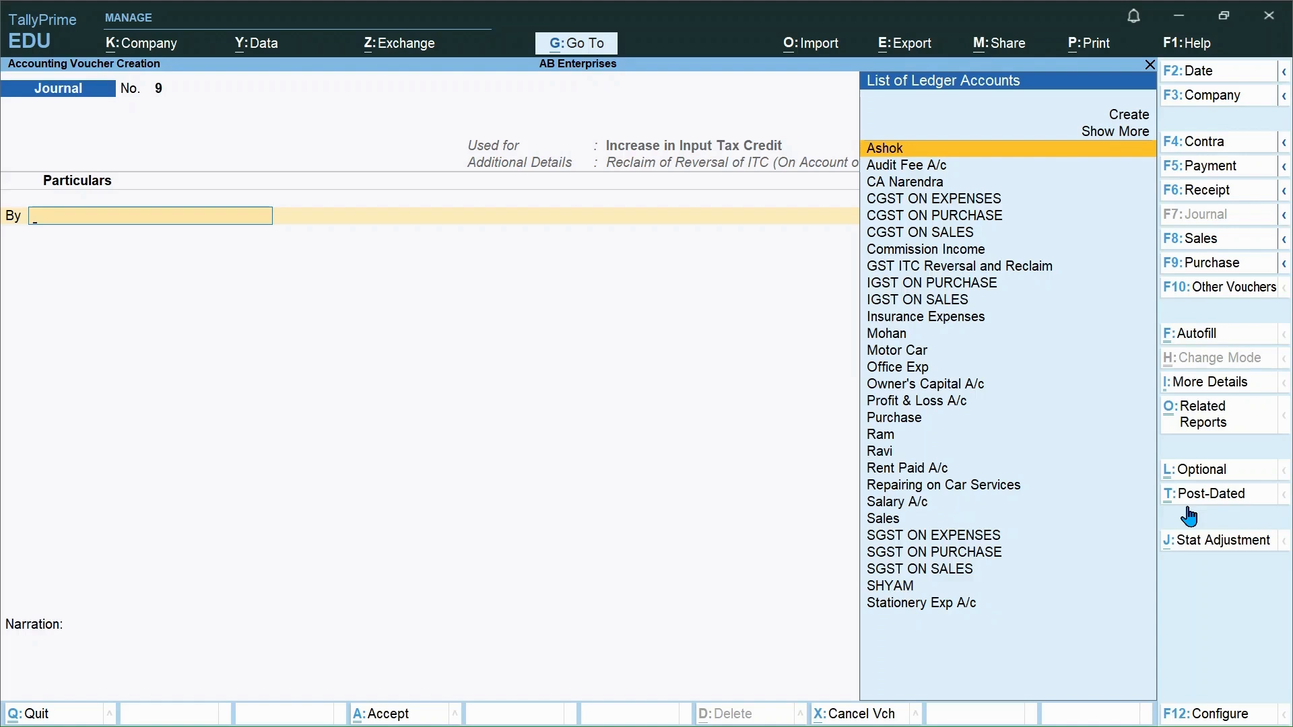
# Set the reclaim journal's voucher date to 1-6-2024
pyautogui.click(1205, 85)
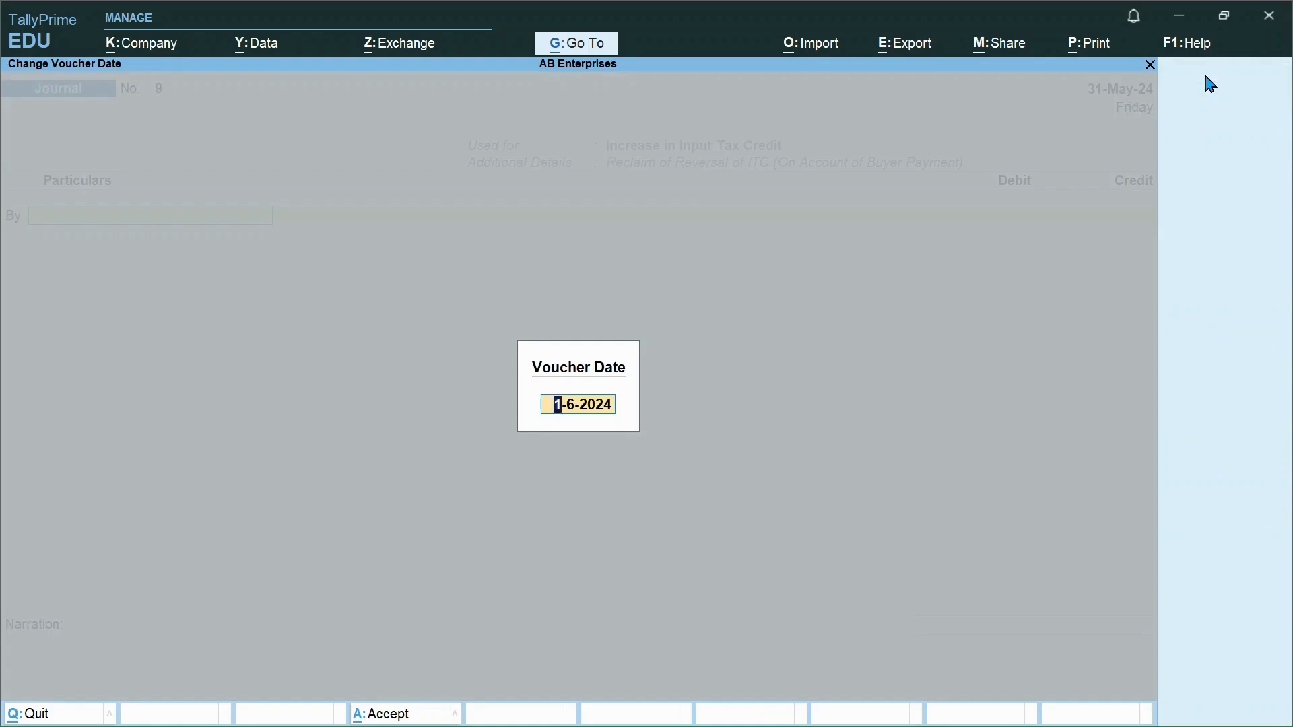
pyautogui.write('01-06-24')
pyautogui.press('Return')
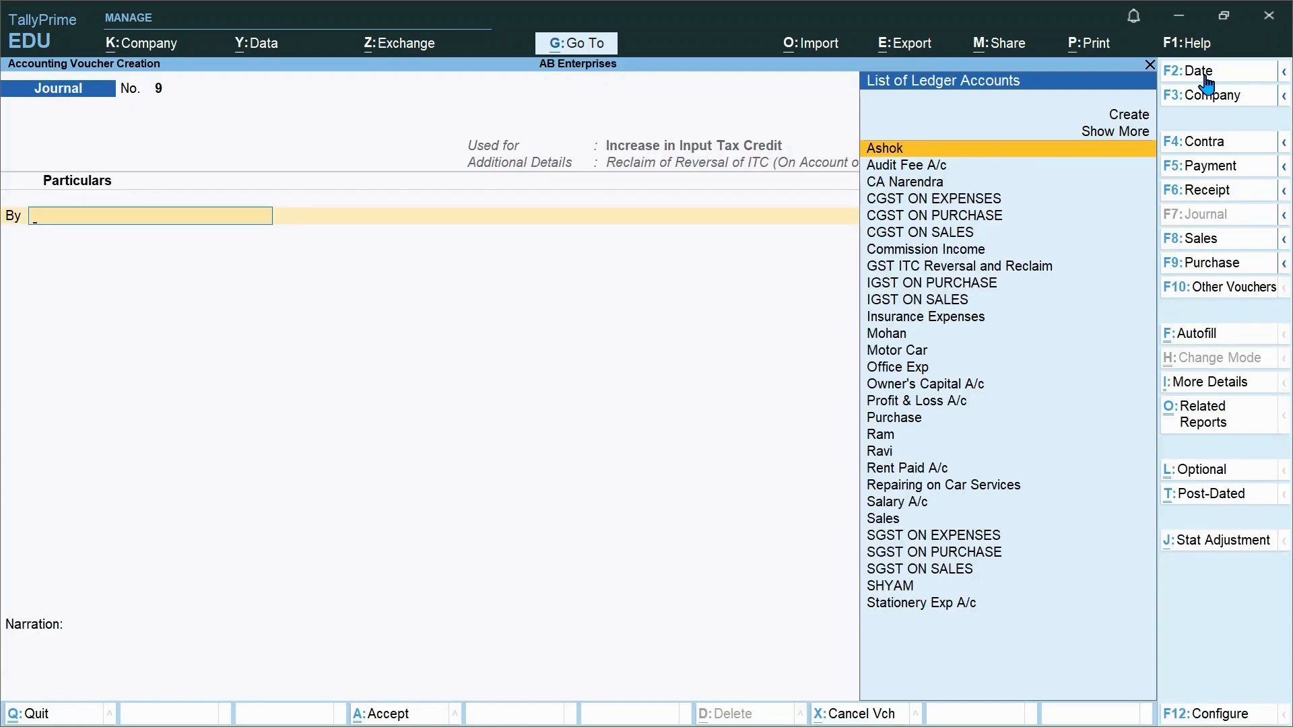
# Debit CGST ON PURCHASE with 49,500 in the reclaim journal, giving a 9% rate and a taxable value of 550000
pyautogui.press('Down')
pyautogui.press('Down')
pyautogui.press('Down')
pyautogui.press('Down')
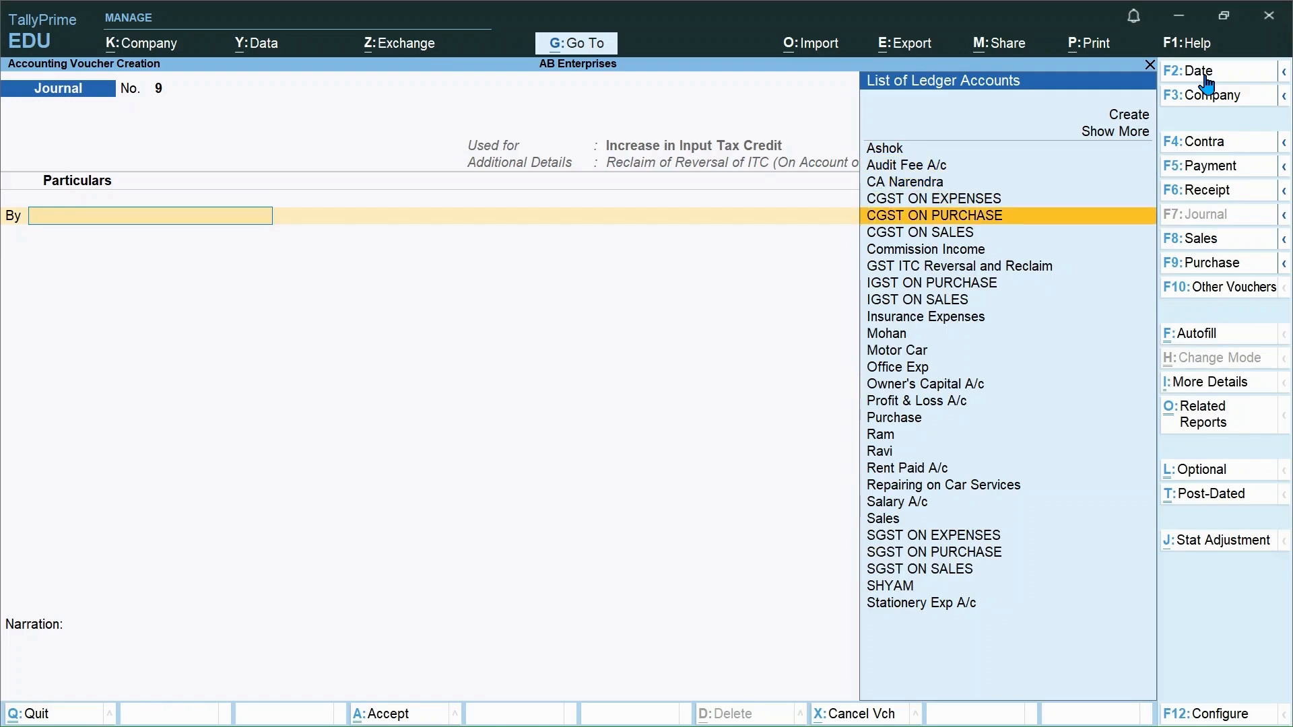
pyautogui.press('Return')
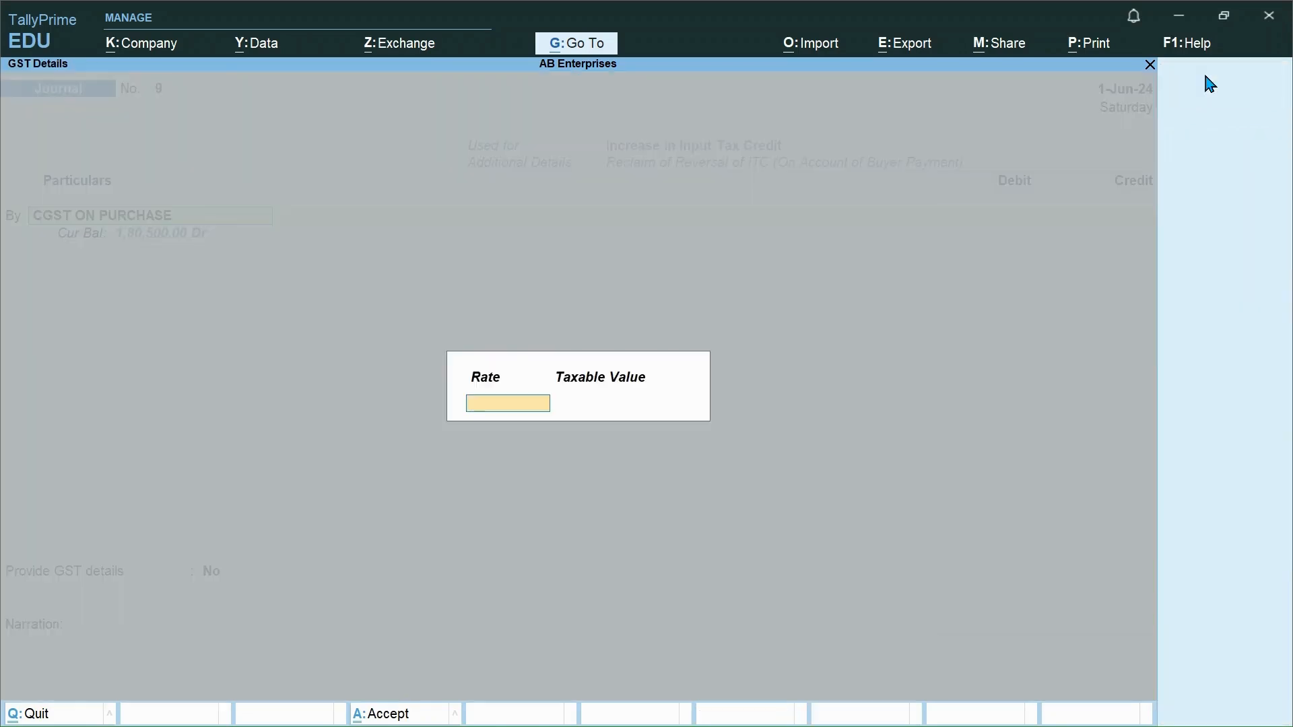
pyautogui.write('9')
pyautogui.press('Return')
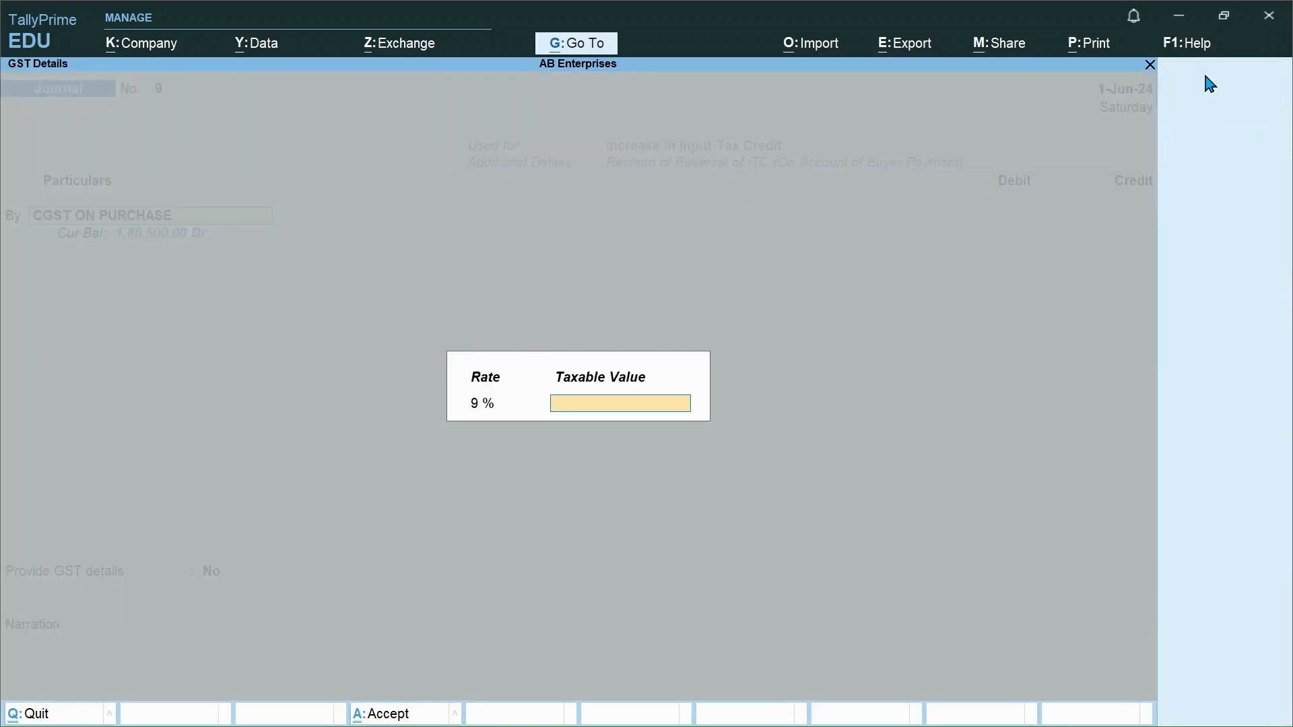
pyautogui.write('550000')
pyautogui.press('Return')
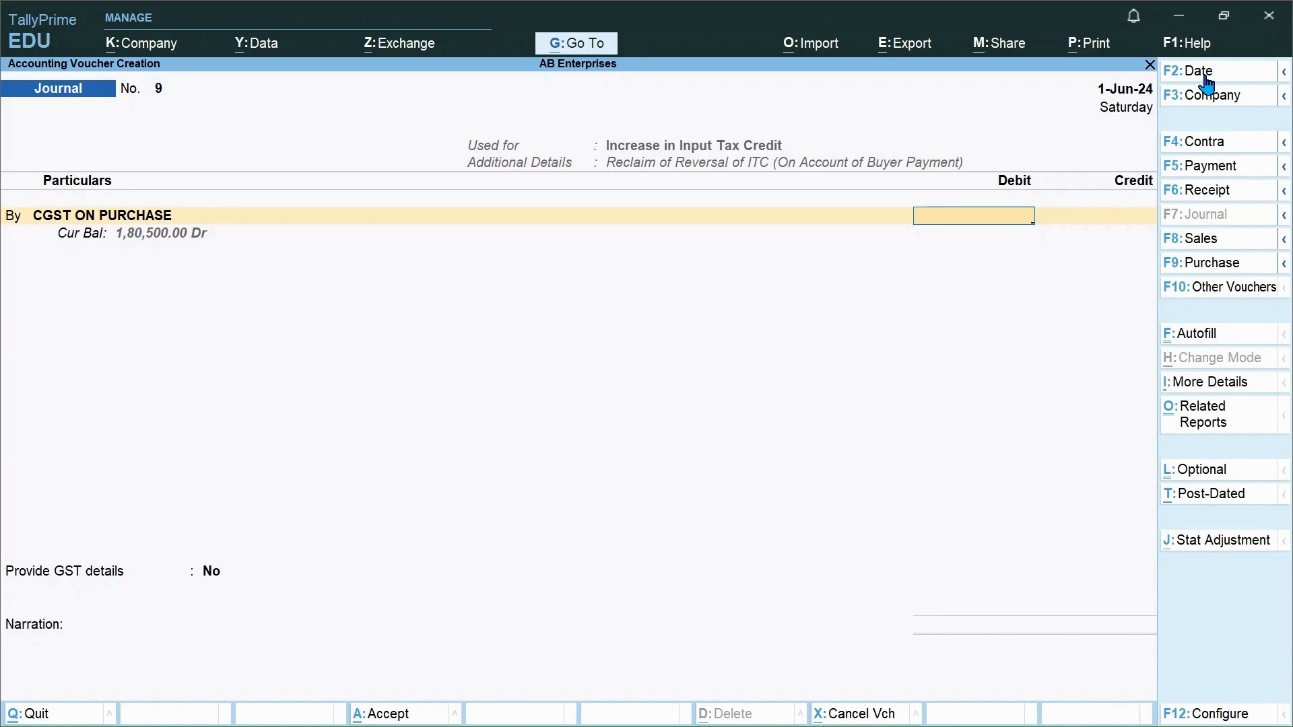
pyautogui.write('49500')
pyautogui.press('Return')
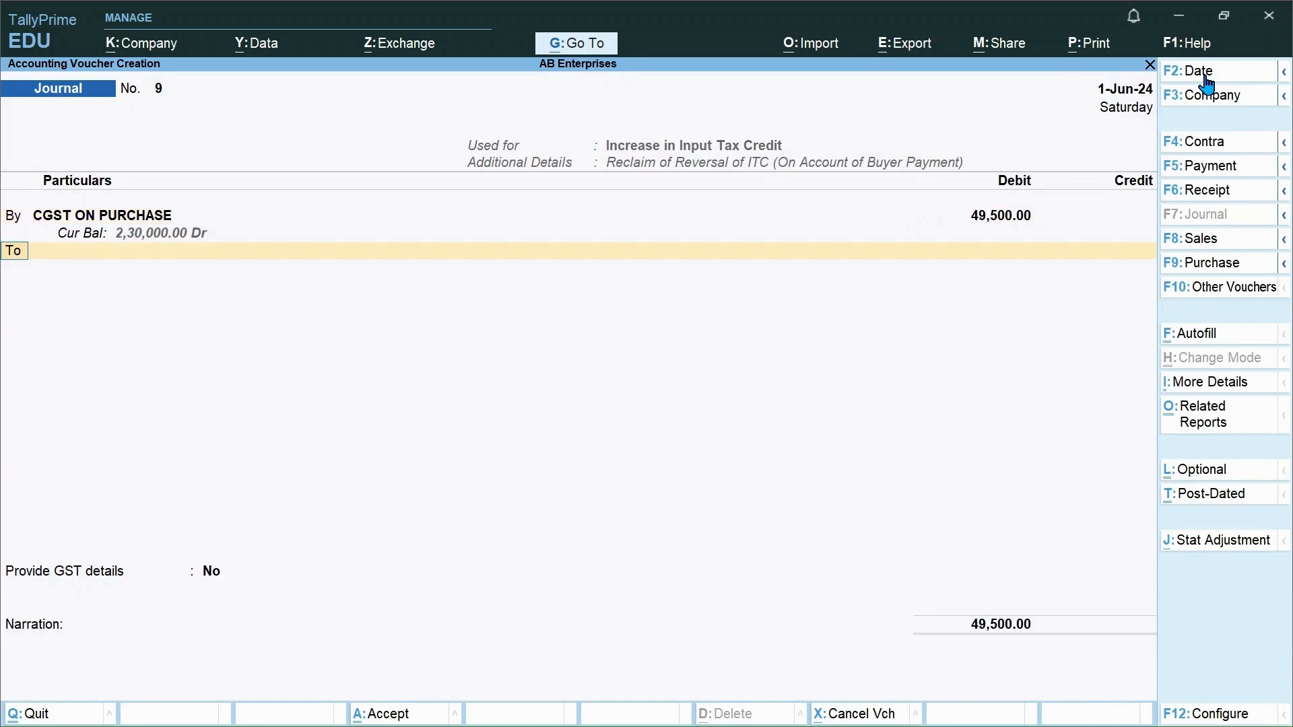
# Add a second debit line for SGST ON PURCHASE with an amount of 49,500
pyautogui.write('by')
pyautogui.press('Return')
pyautogui.write('Sgs')
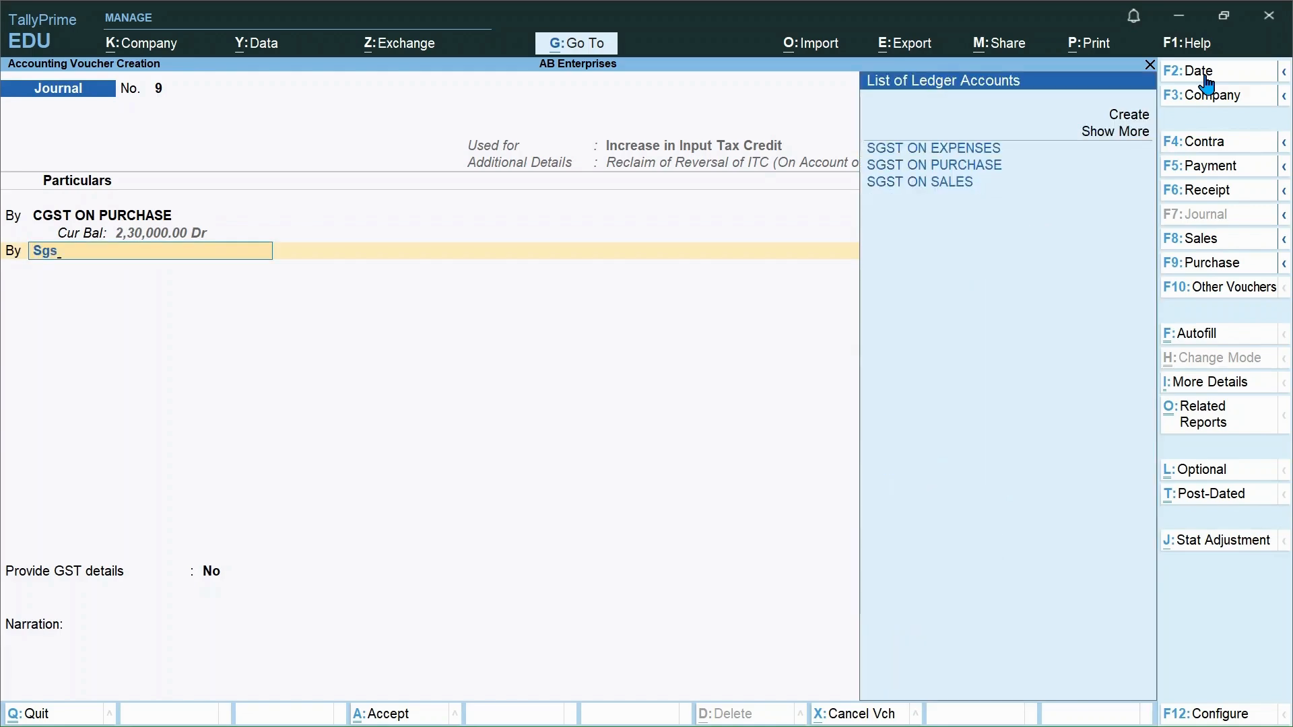
pyautogui.press('Down')
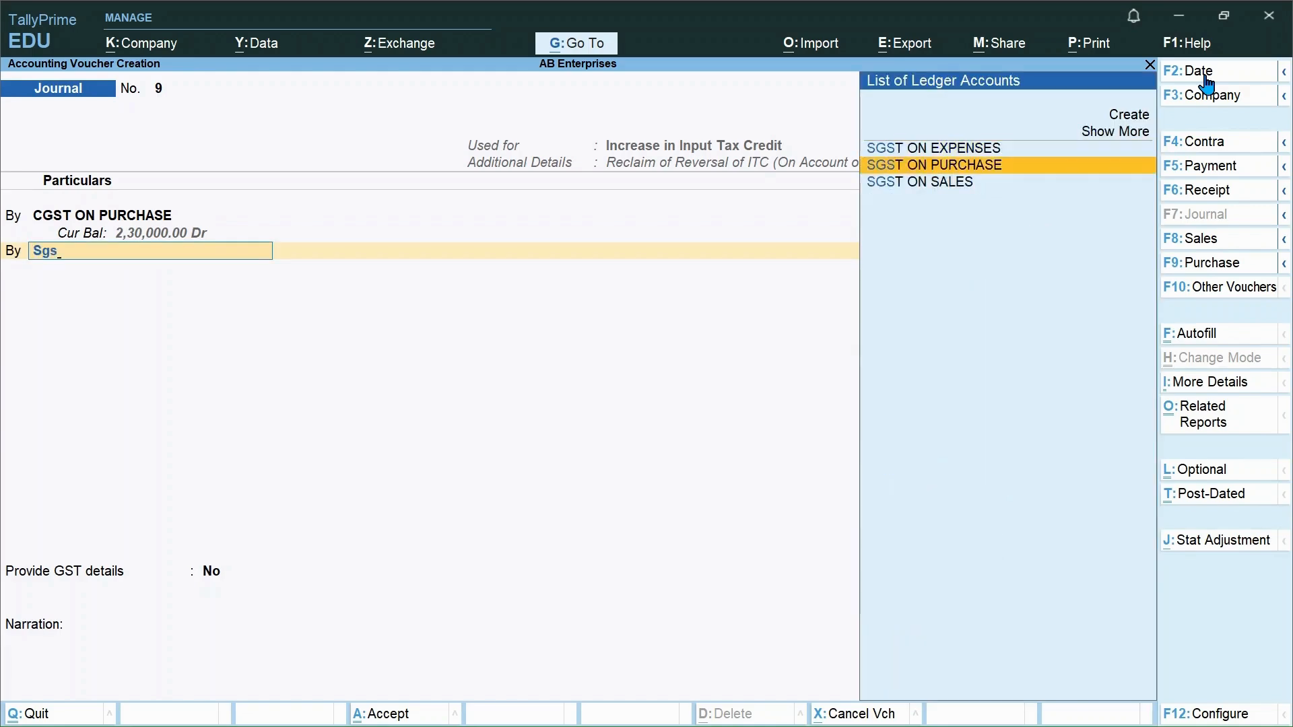
pyautogui.press('Return')
pyautogui.press('Return')
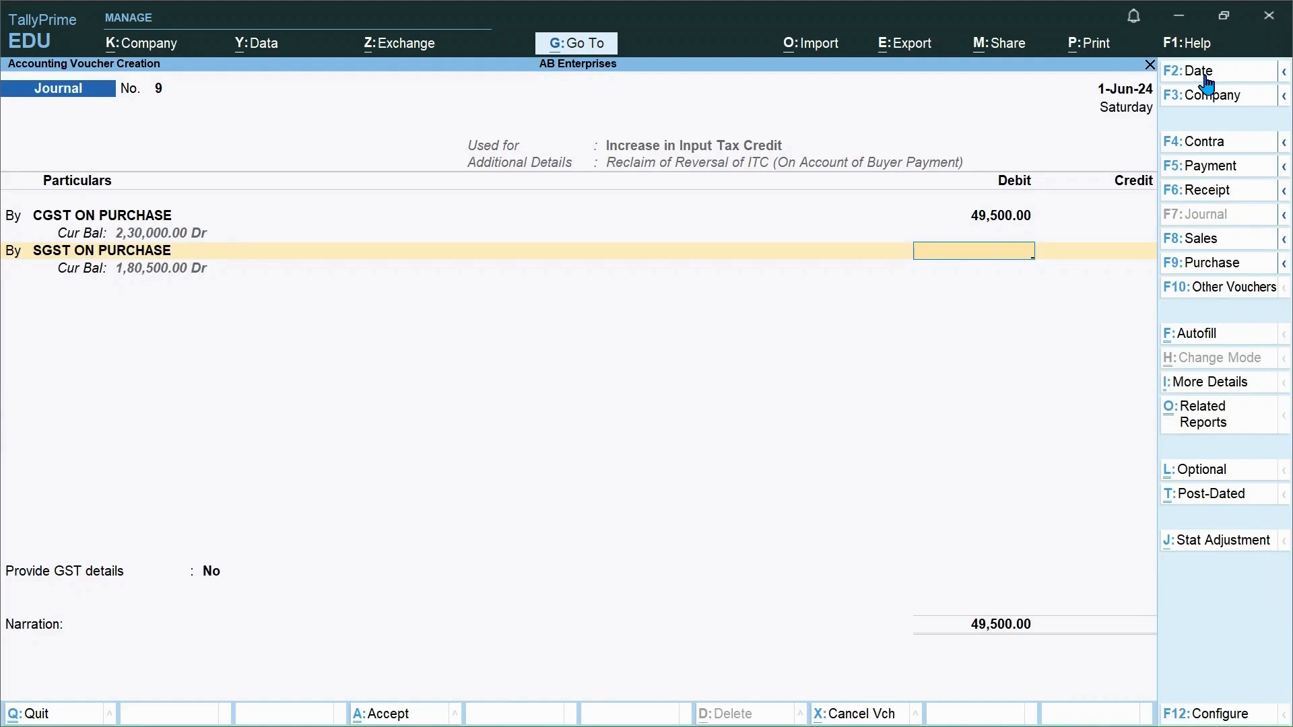
pyautogui.write('49500')
pyautogui.press('Return')
# Credit the GST ITC Reversal and Reclaim ledger with 99,000
pyautogui.press('Return')
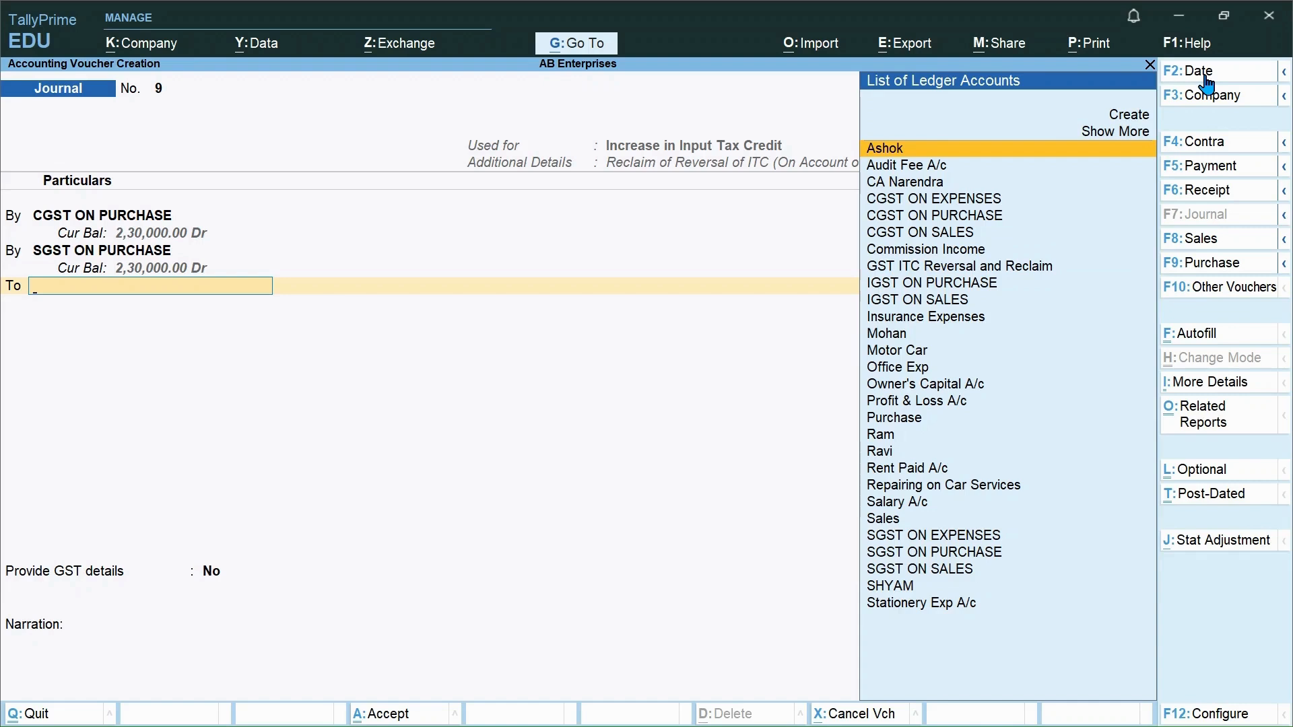
pyautogui.write('In')
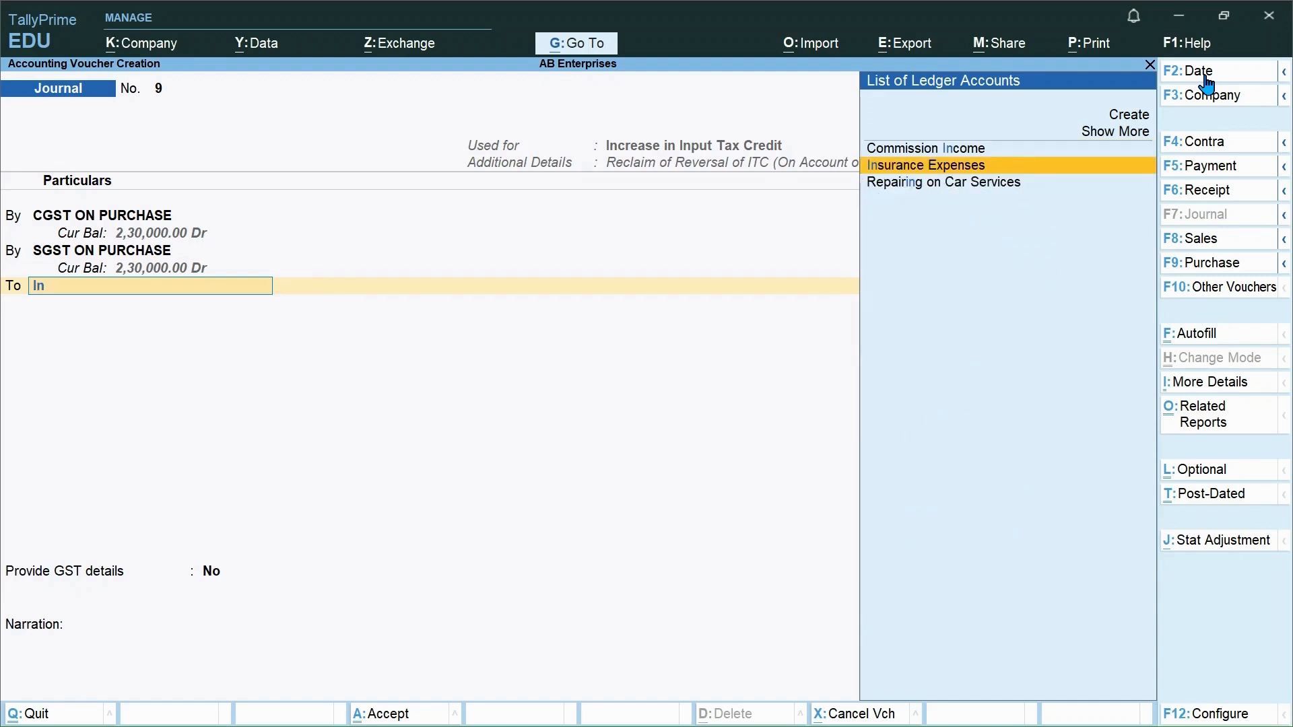
pyautogui.press('BackSpace')
pyautogui.press('BackSpace')
pyautogui.write('Itc')
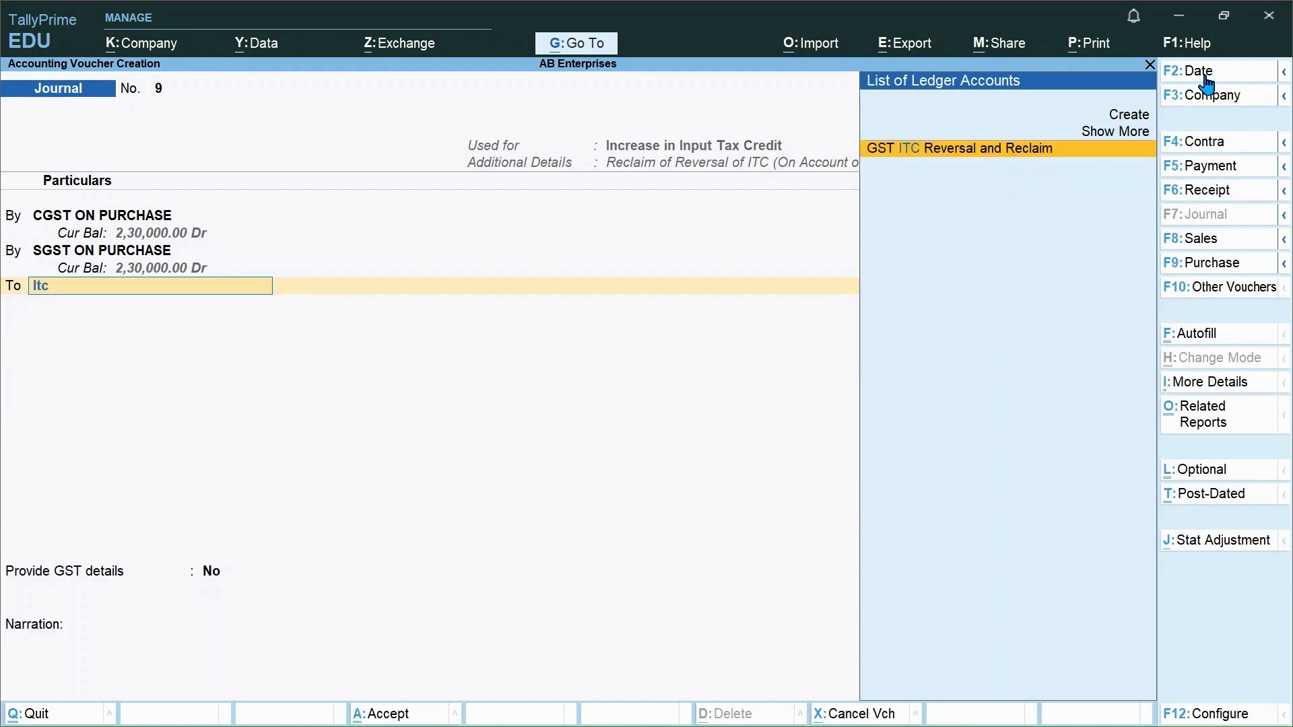
pyautogui.press('Return')
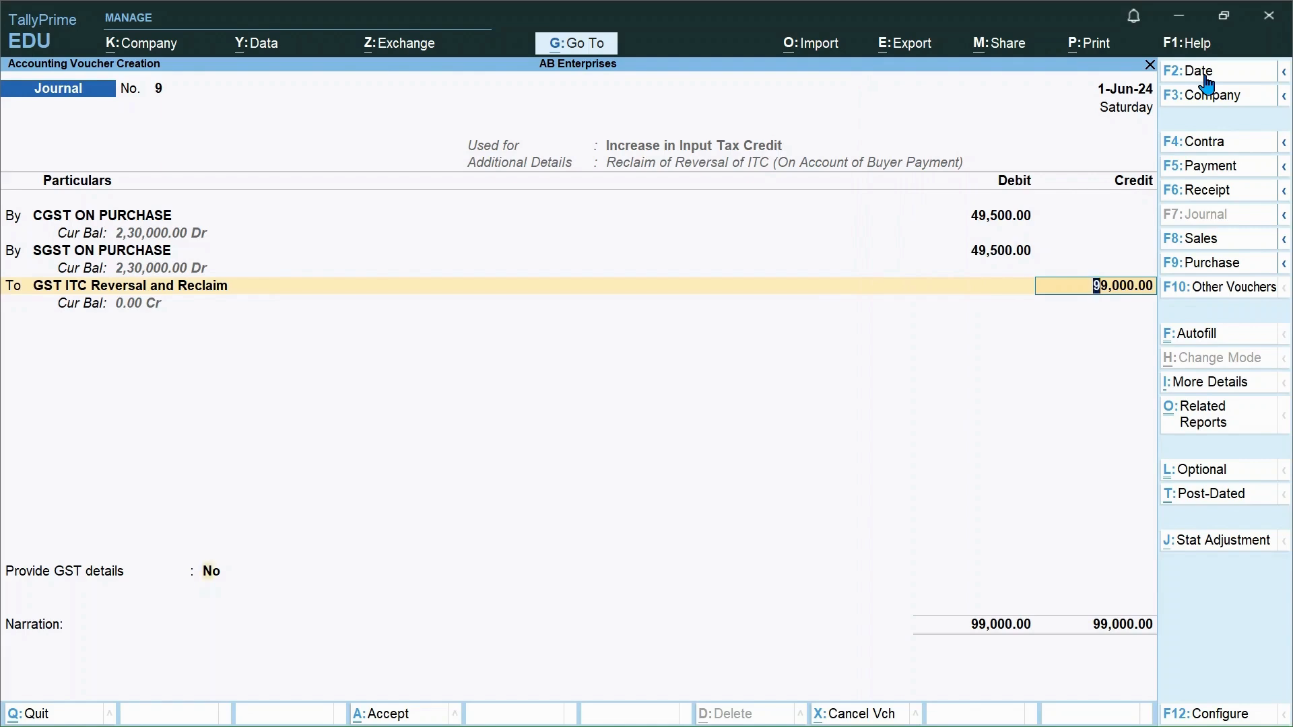
pyautogui.press('Return')
# Provide GST details with Goods as the type of supply and save the reclaim journal
pyautogui.press('Down')
pyautogui.press('Return')
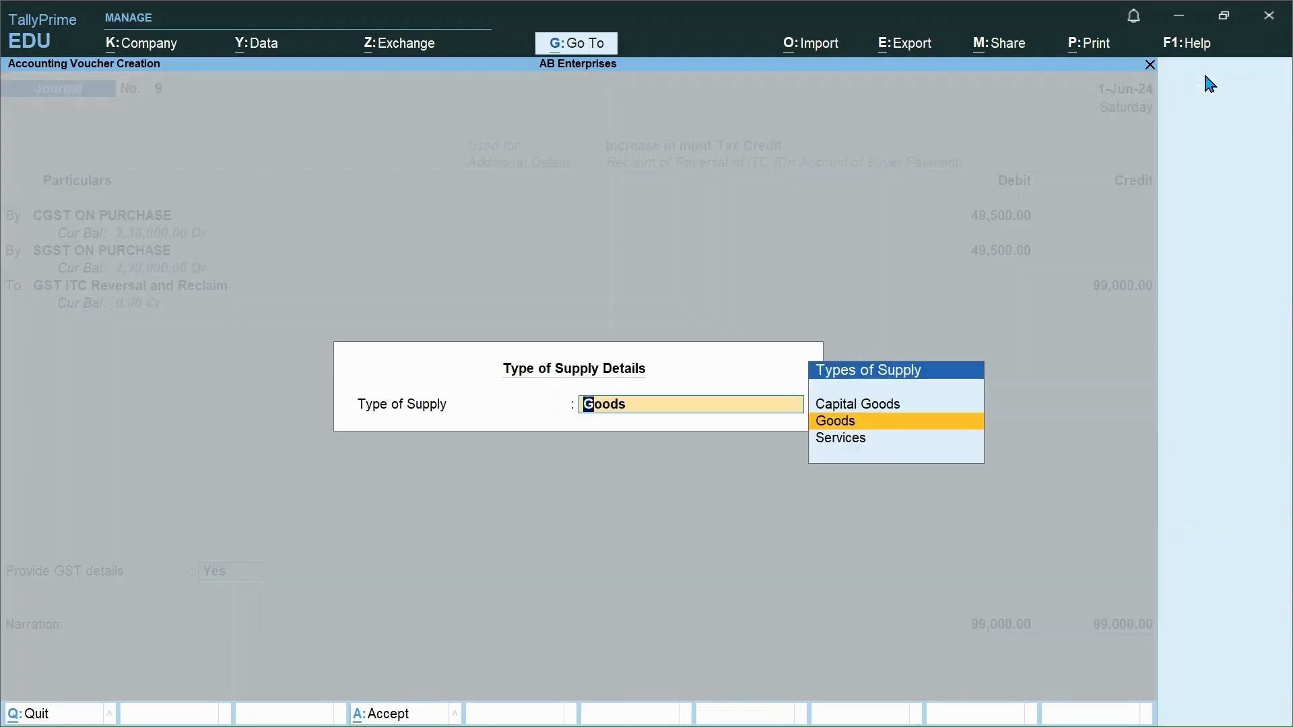
pyautogui.press('Return')
pyautogui.press('Return')
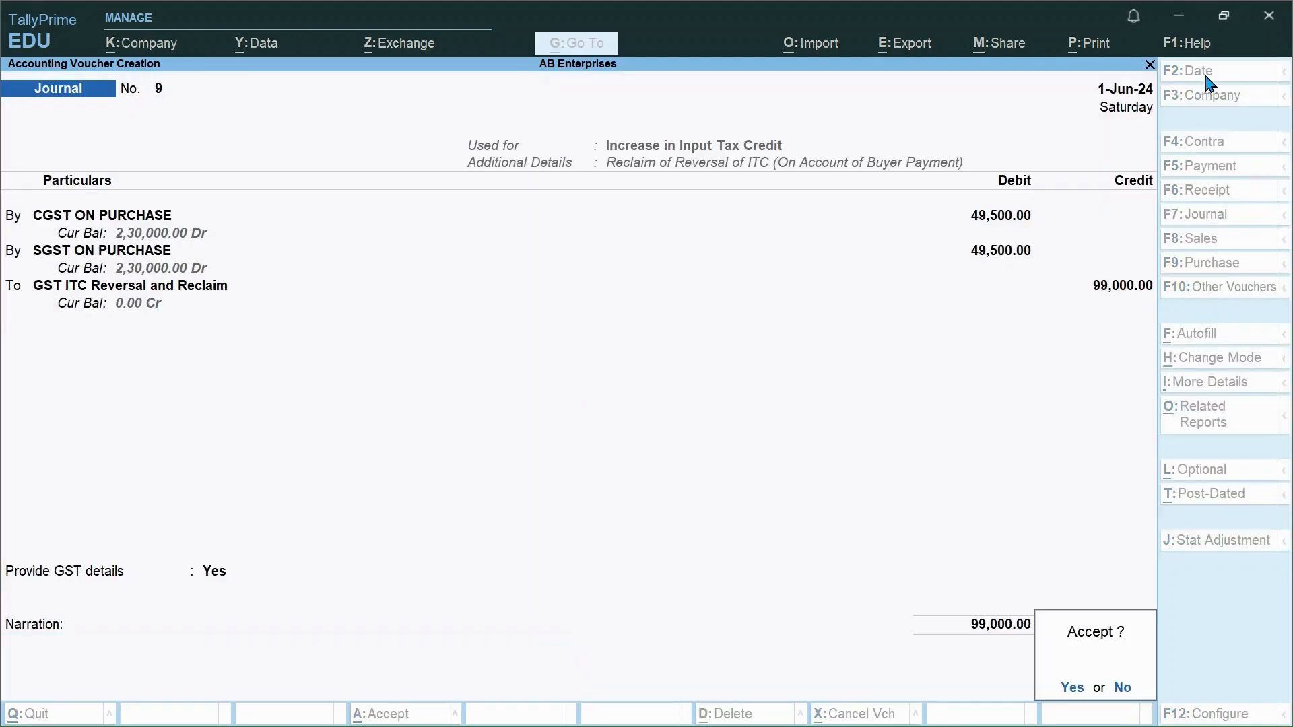
pyautogui.press('Return')
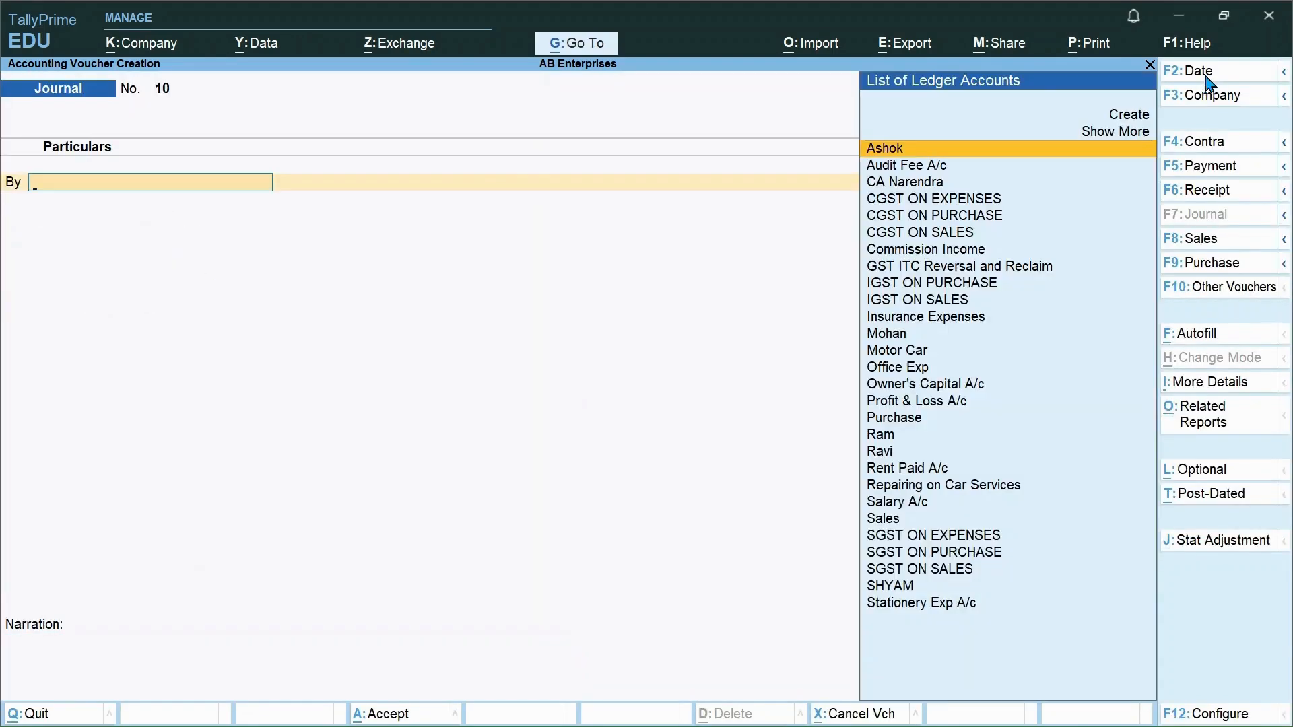
# Leave voucher entry for the Gateway of Tally and display the list of additional reports
pyautogui.press('Escape')
pyautogui.press('Escape')
pyautogui.press('Escape')
pyautogui.press('Down')
pyautogui.press('Down')
pyautogui.press('Down')
pyautogui.press('Down')
pyautogui.press('Down')
pyautogui.press('Down')
pyautogui.press('Down')
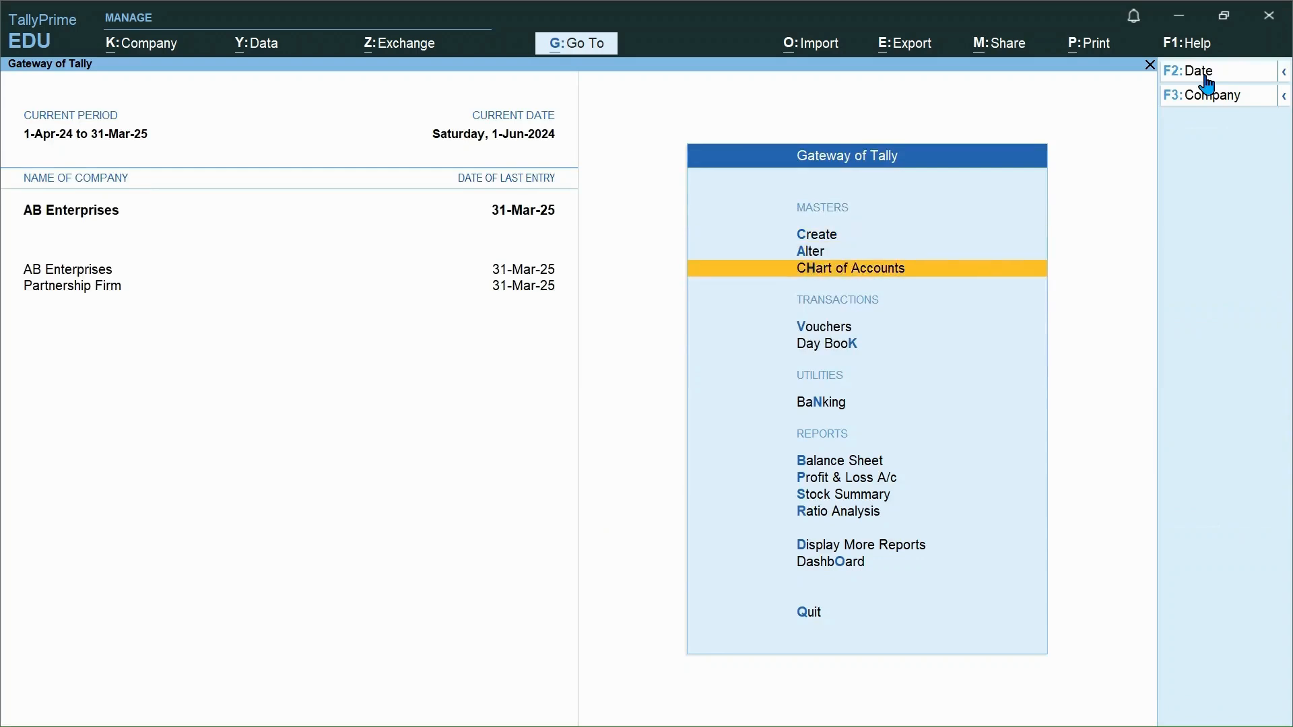
pyautogui.press('Down')
pyautogui.press('Down')
pyautogui.press('Down')
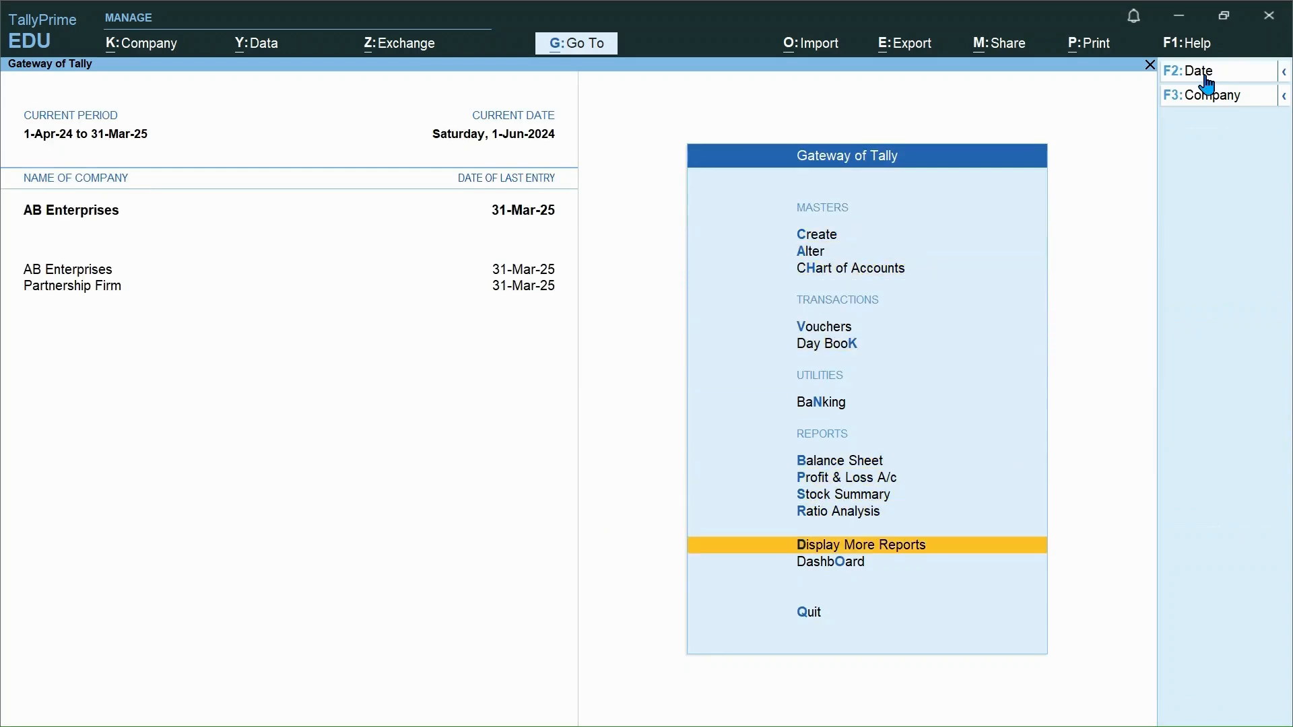
pyautogui.press('Return')
# Open the Statutory Reports group
pyautogui.press('Down')
pyautogui.press('Down')
pyautogui.press('Down')
pyautogui.press('Down')
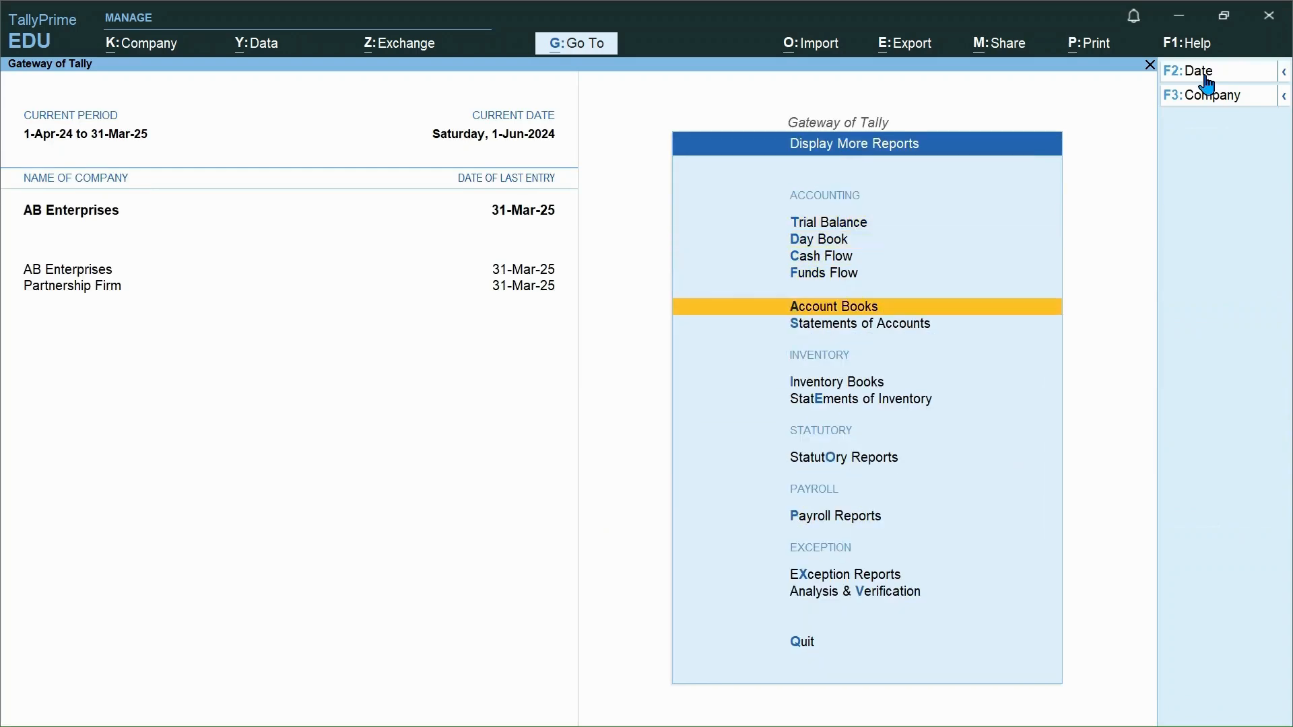
pyautogui.press('Down')
pyautogui.press('Down')
pyautogui.press('Down')
pyautogui.press('Down')
pyautogui.press('Down')
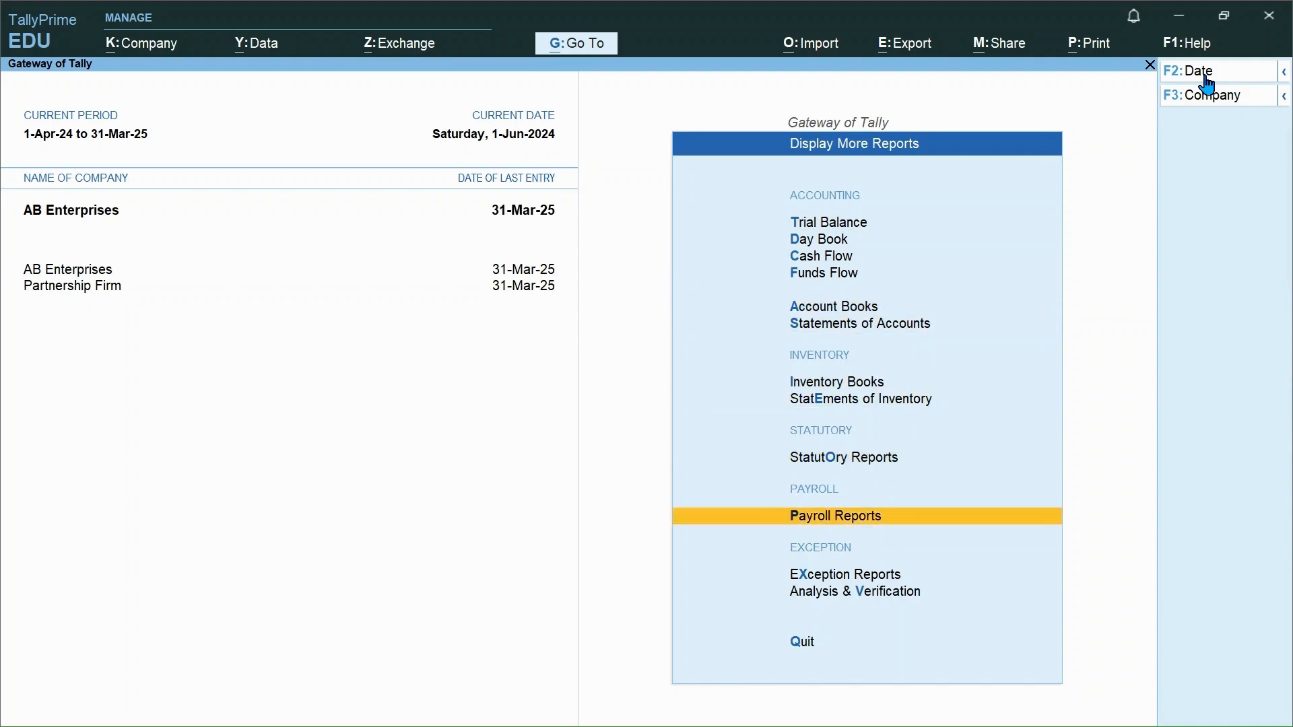
pyautogui.press('Return')
pyautogui.press('Escape')
pyautogui.press('Up')
pyautogui.press('Up')
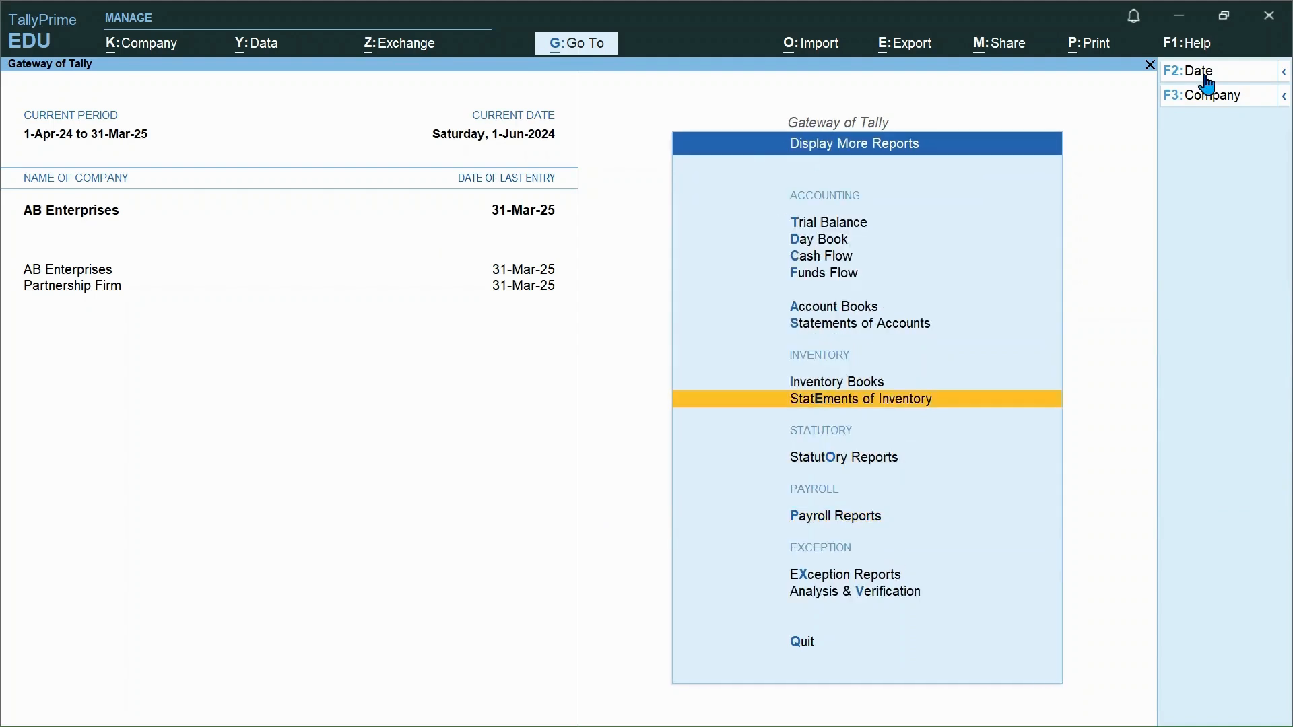
pyautogui.press('Down')
pyautogui.press('Return')
# Open the GSTR-3B return from the GST reports
pyautogui.press('Down')
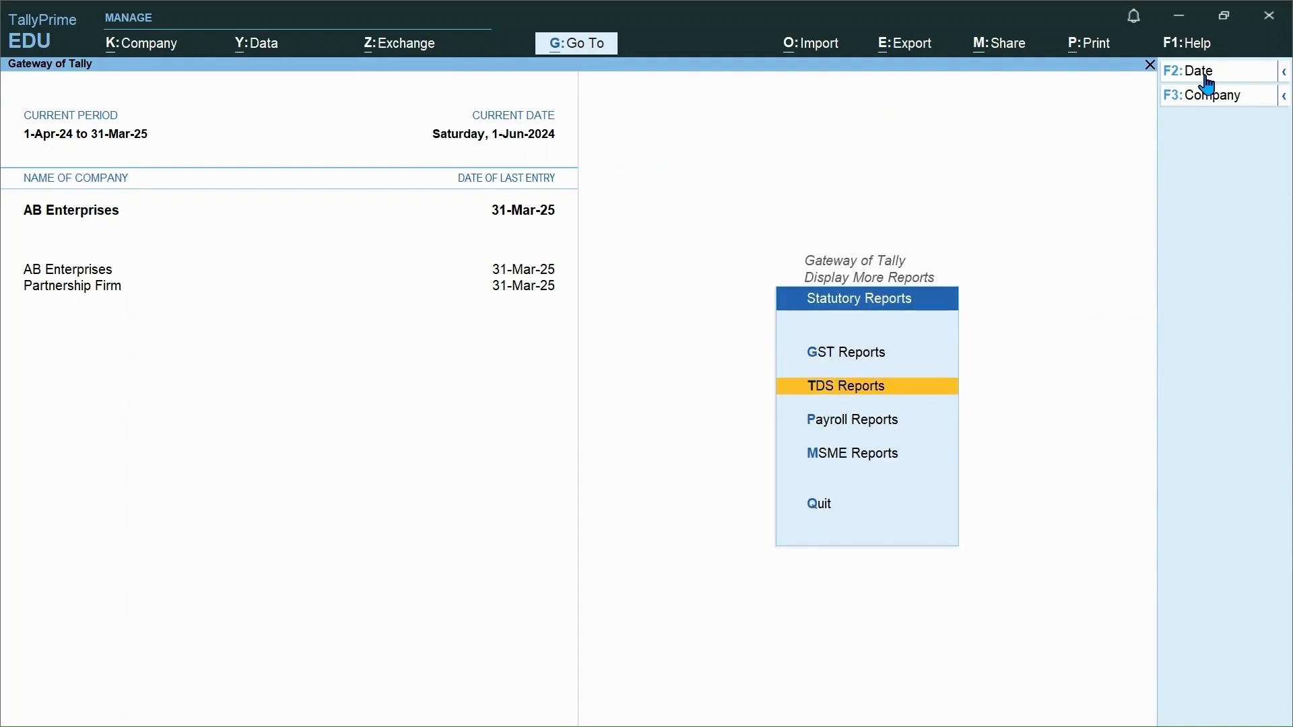
pyautogui.press('Up')
pyautogui.press('Return')
pyautogui.press('Down')
pyautogui.press('Down')
pyautogui.press('Return')
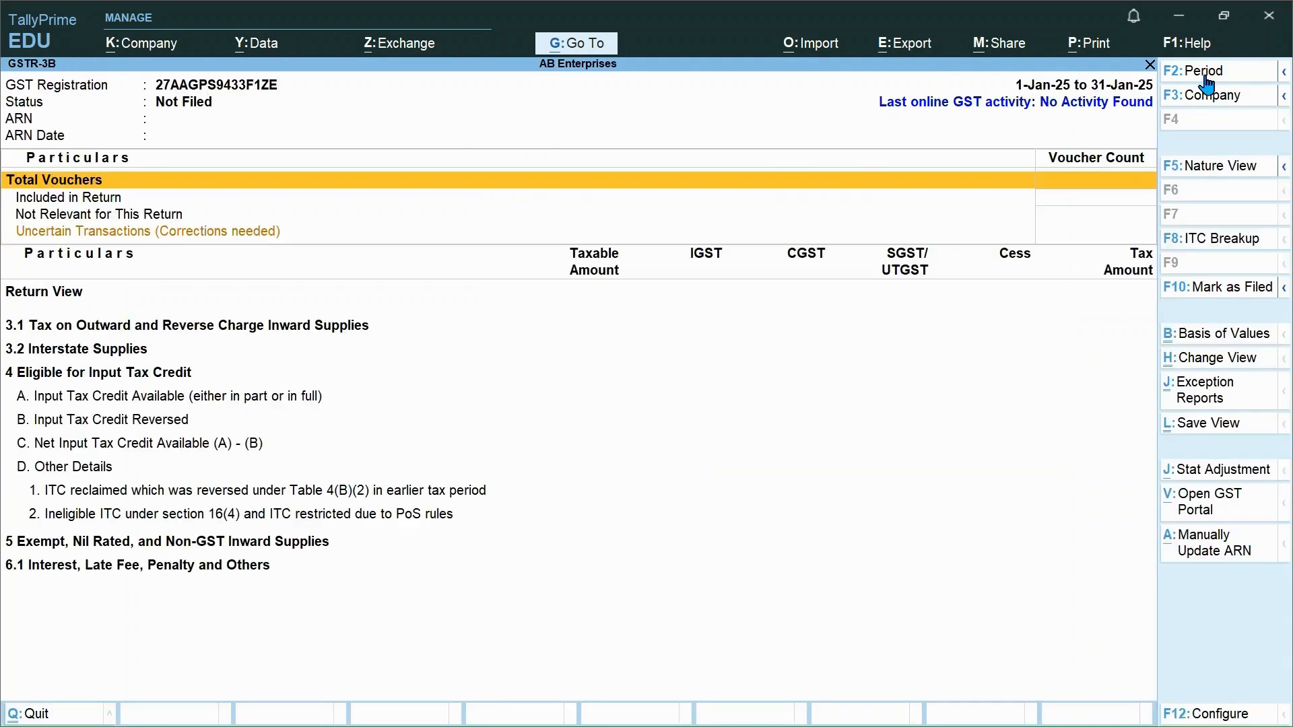
# Examine the reversed and reclaimed input tax credit rows in section 4 of GSTR-3B for 1-Apr-24 to 31-Mar-25
pyautogui.press('Down')
pyautogui.press('Down')
pyautogui.press('Down')
pyautogui.press('Down')
pyautogui.press('Down')
pyautogui.press('Down')
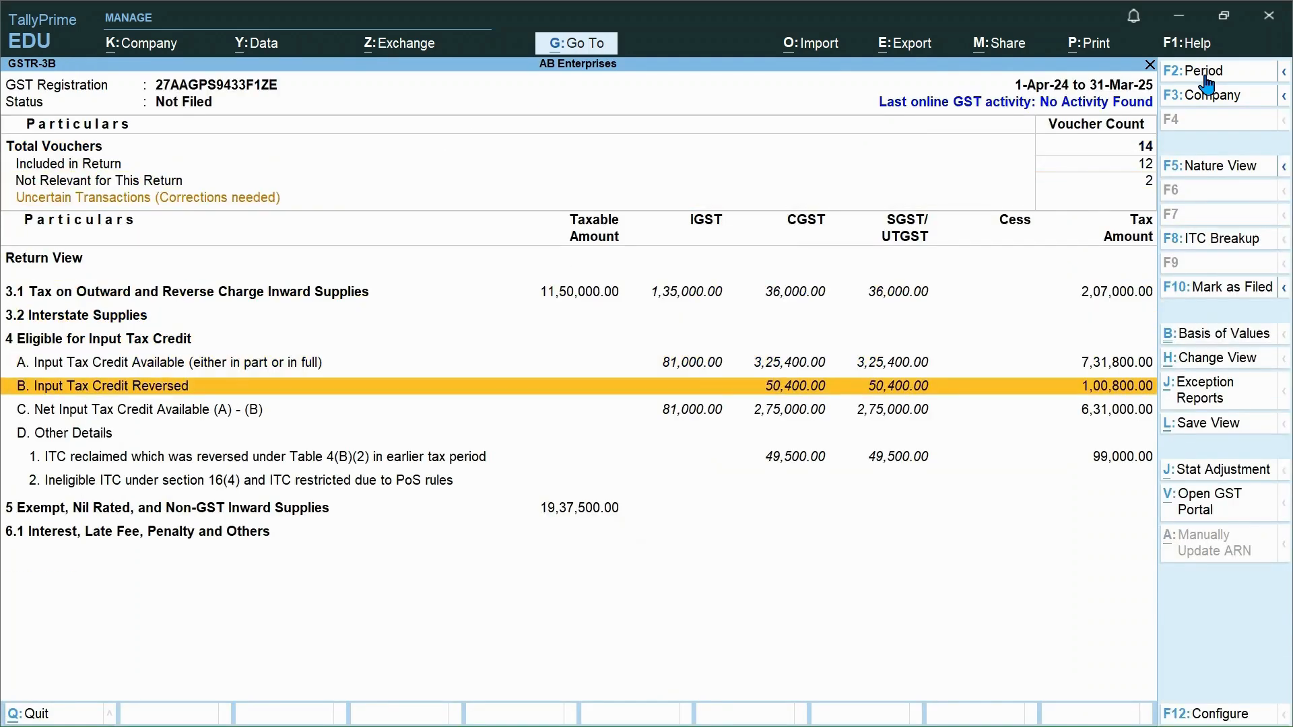
pyautogui.press('Down')
pyautogui.press('Down')
pyautogui.press('Down')
pyautogui.press('Down')
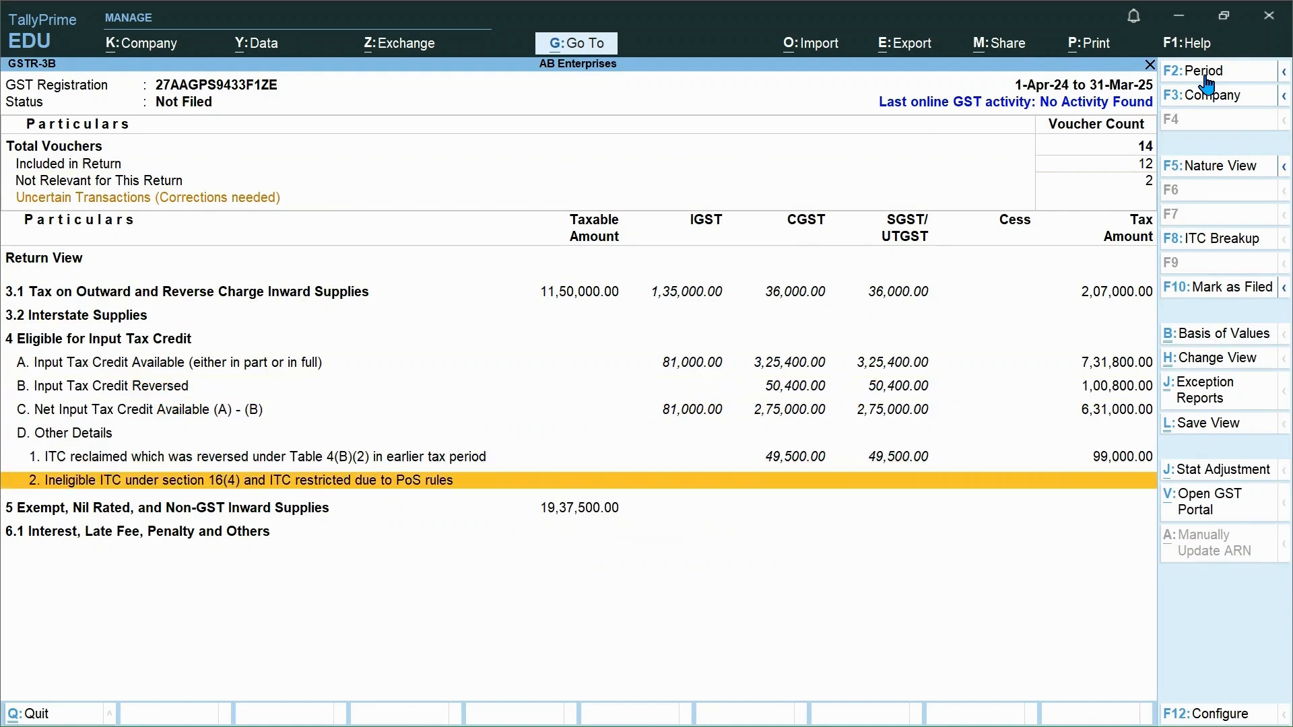
pyautogui.press('Up')
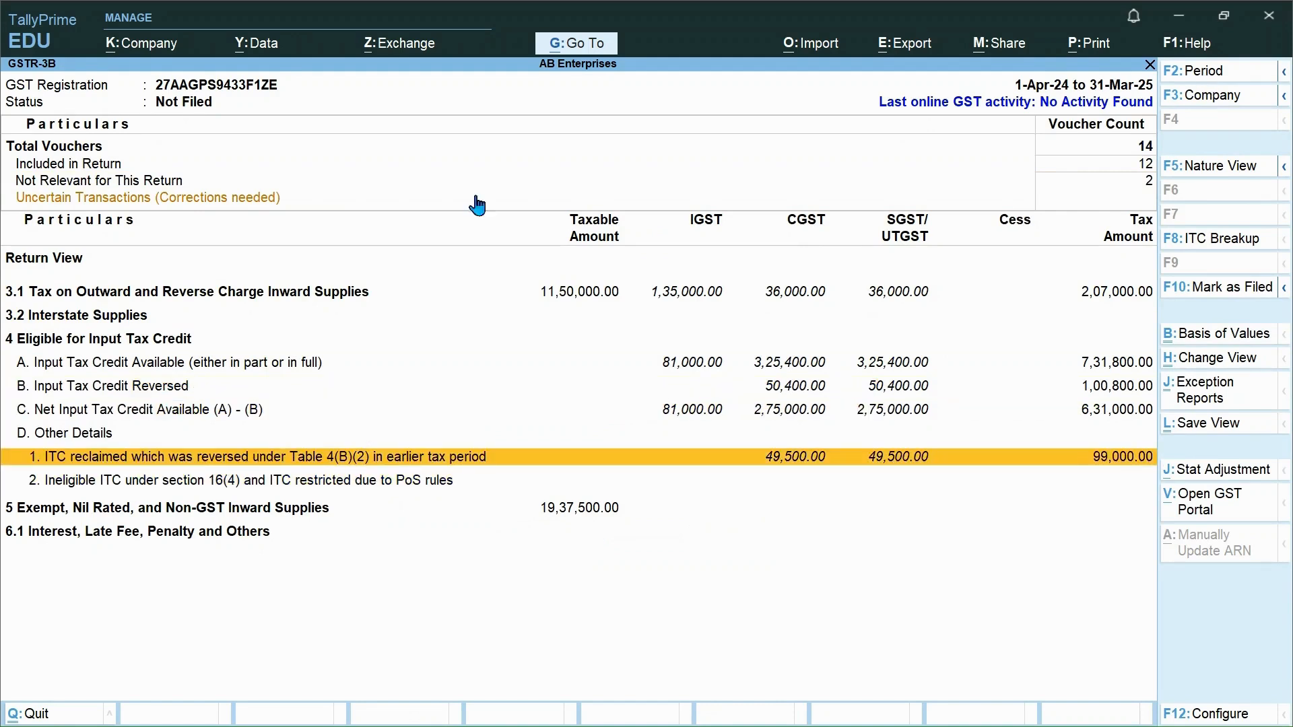